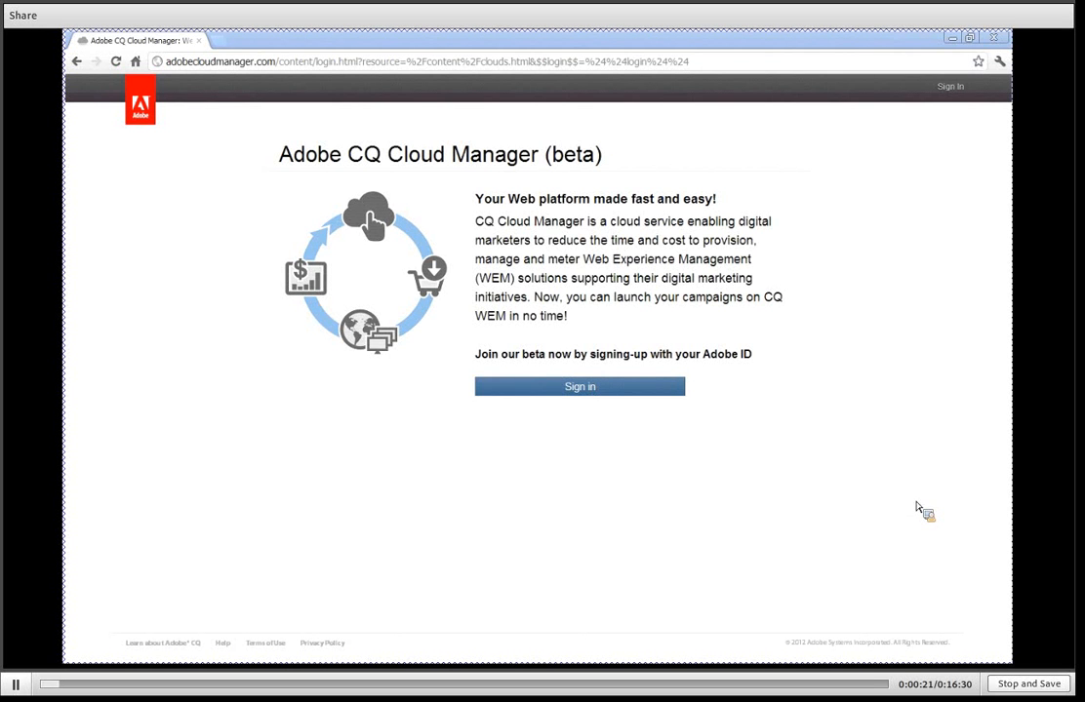
Sign in to CQ Cloud Manager with the Adobe ID username and account password.
left_click(562, 387)
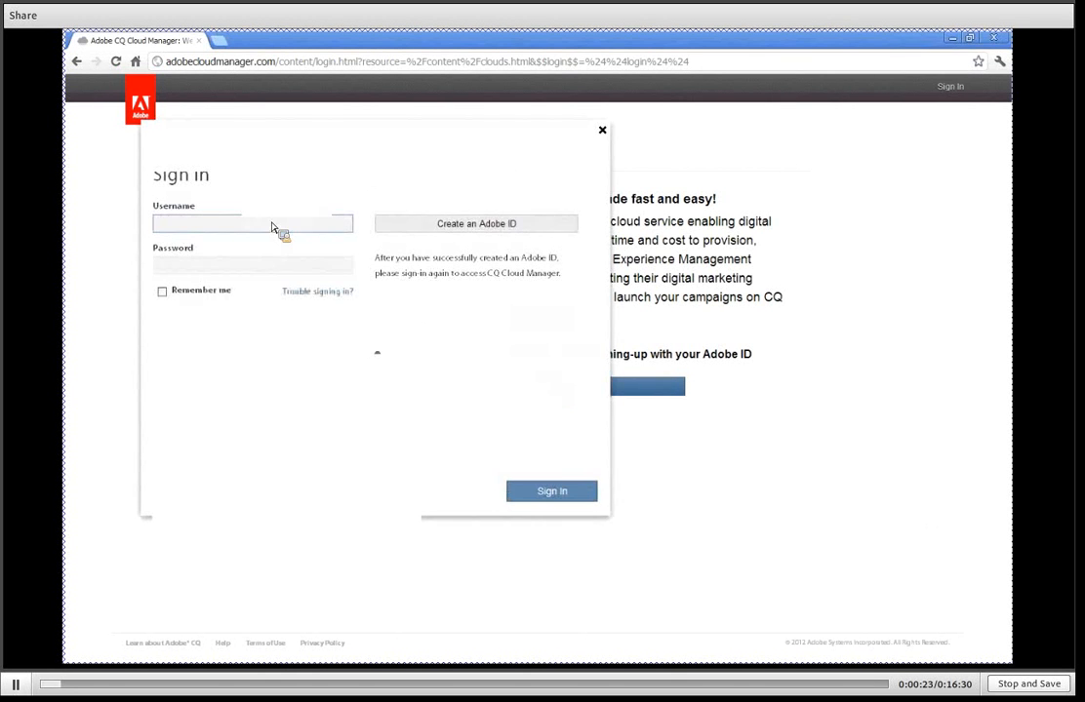
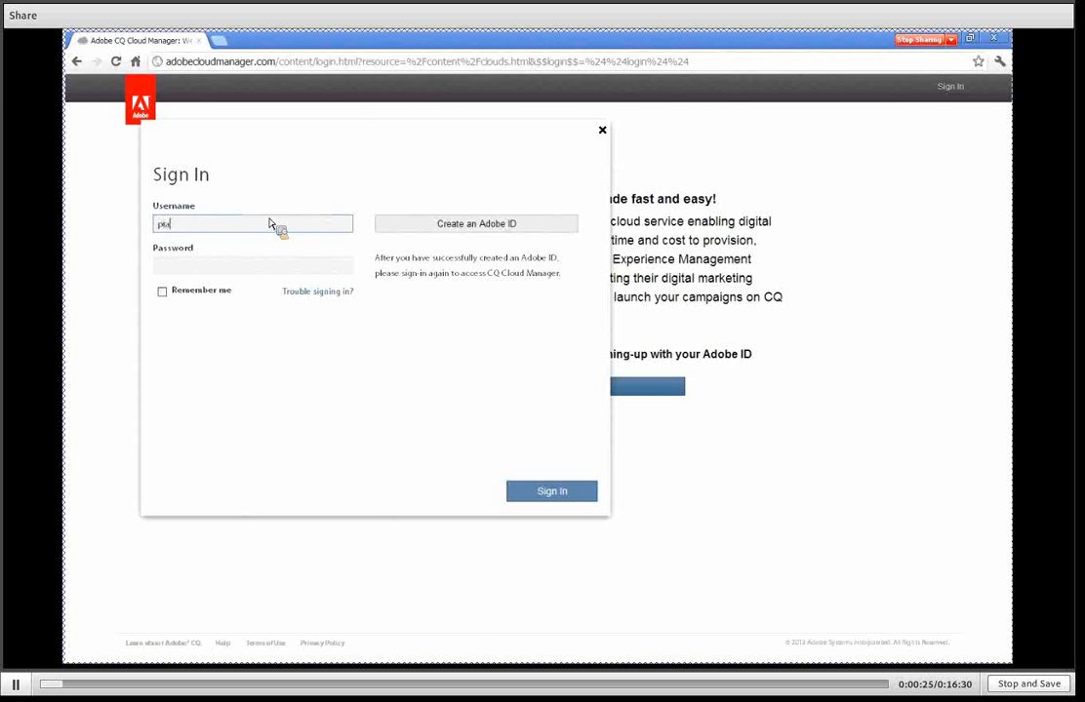
key("Tab")
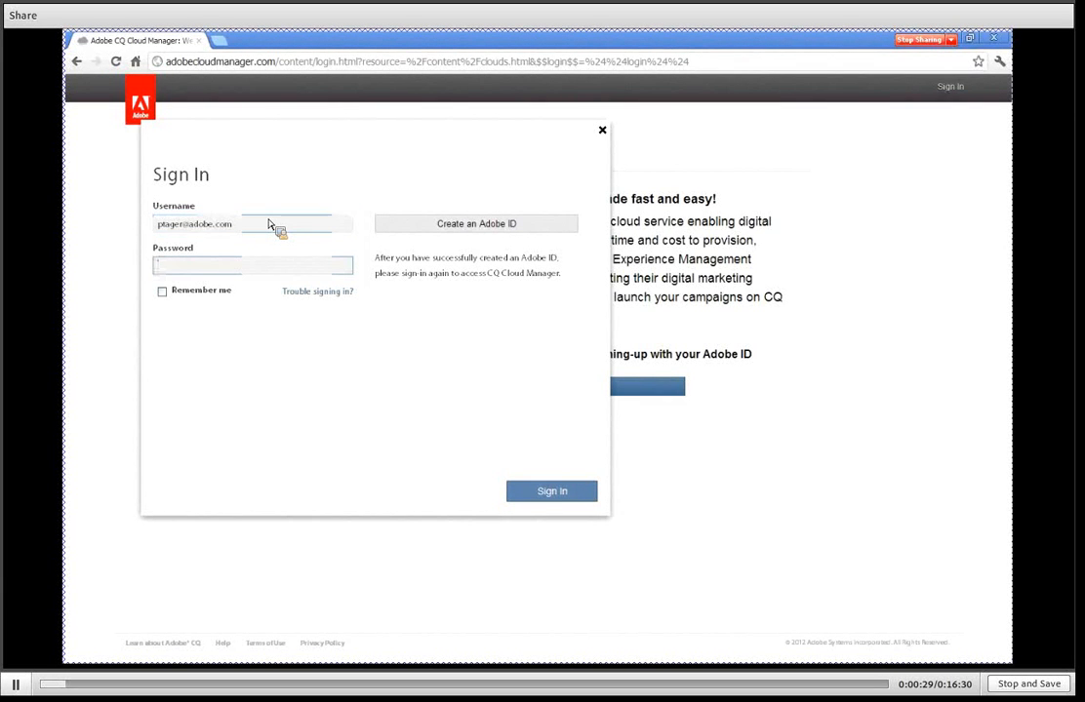
type("*******")
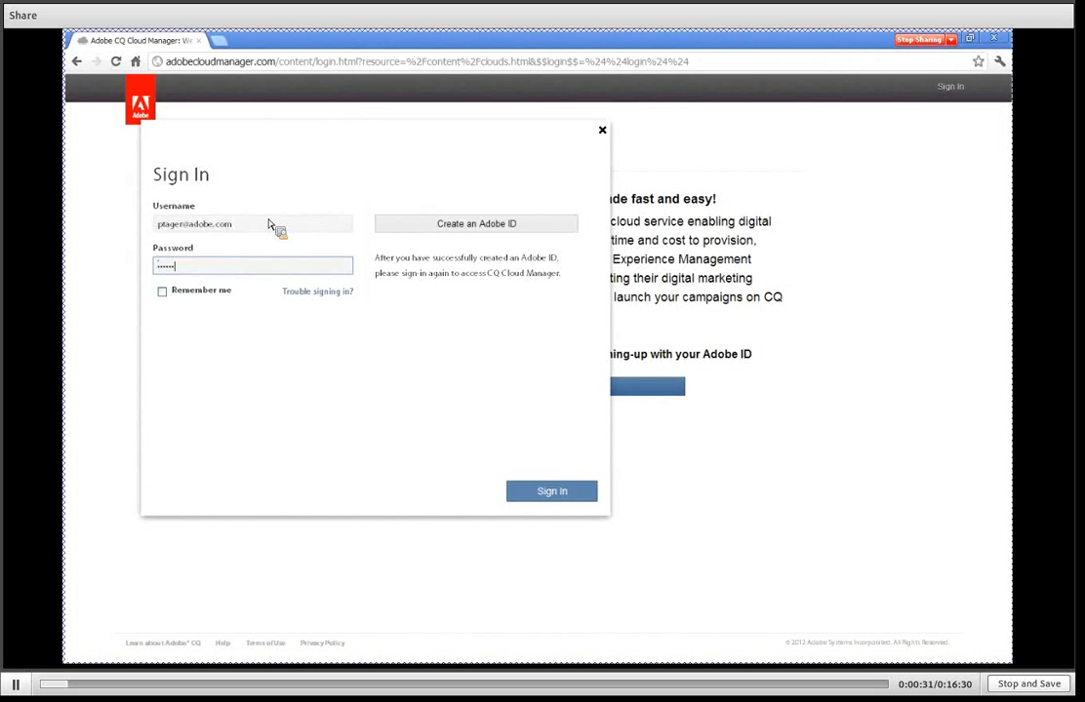
left_click(553, 493)
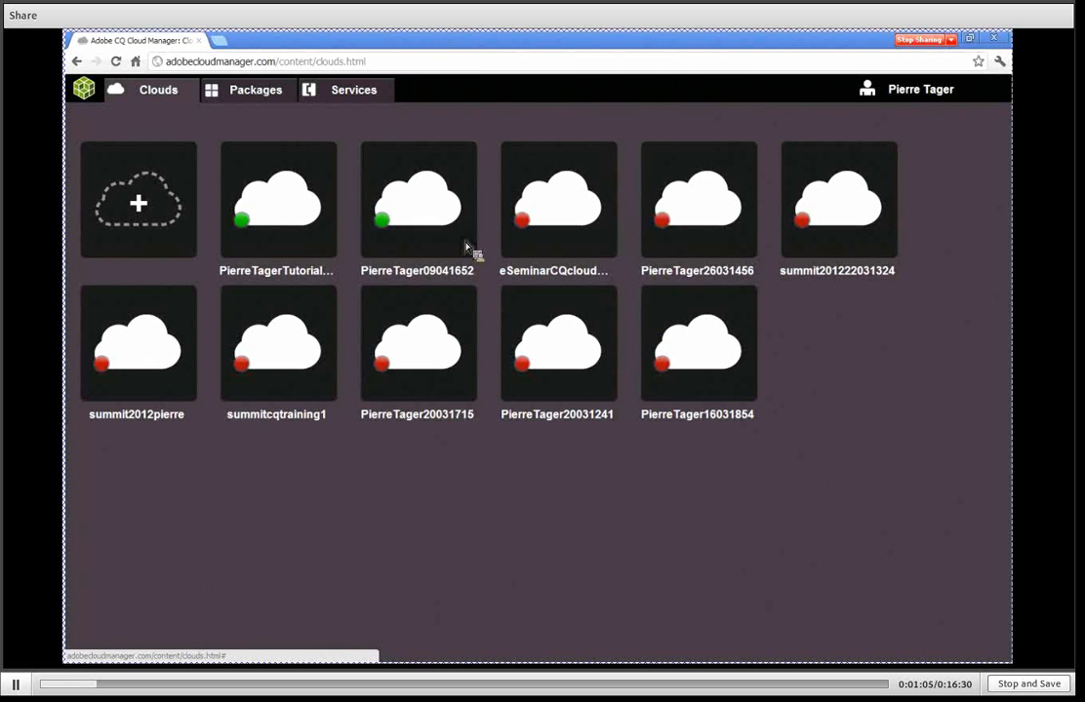
View the form for adding a CQ cloud and cancel it without creating anything.
left_click(138, 204)
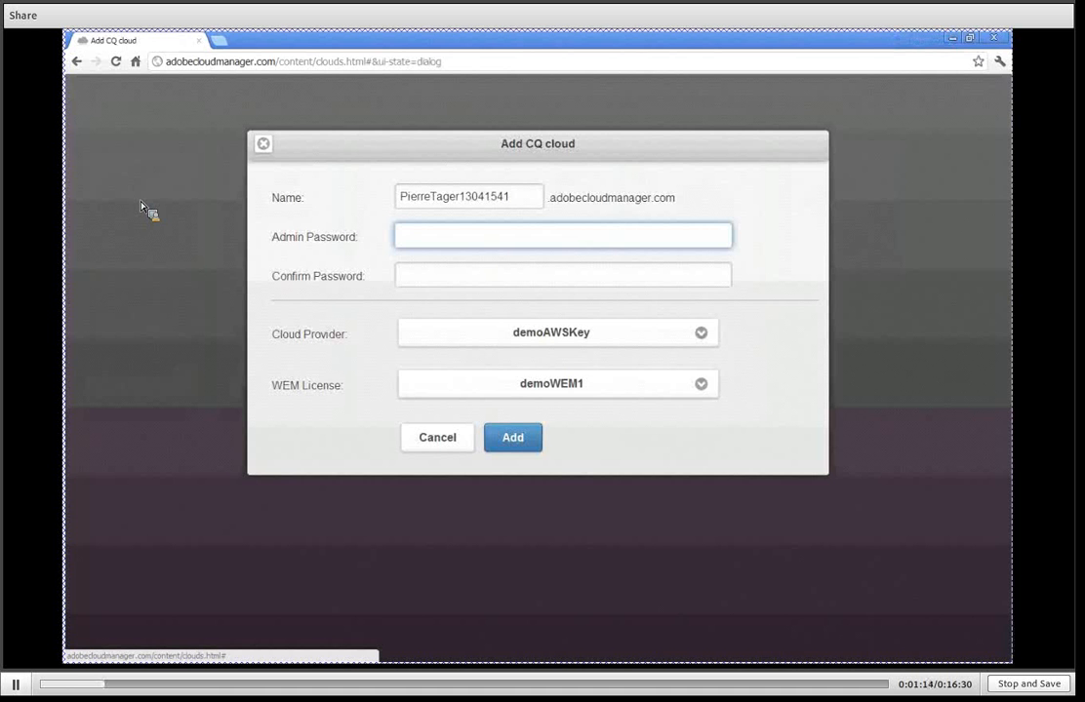
left_click(438, 438)
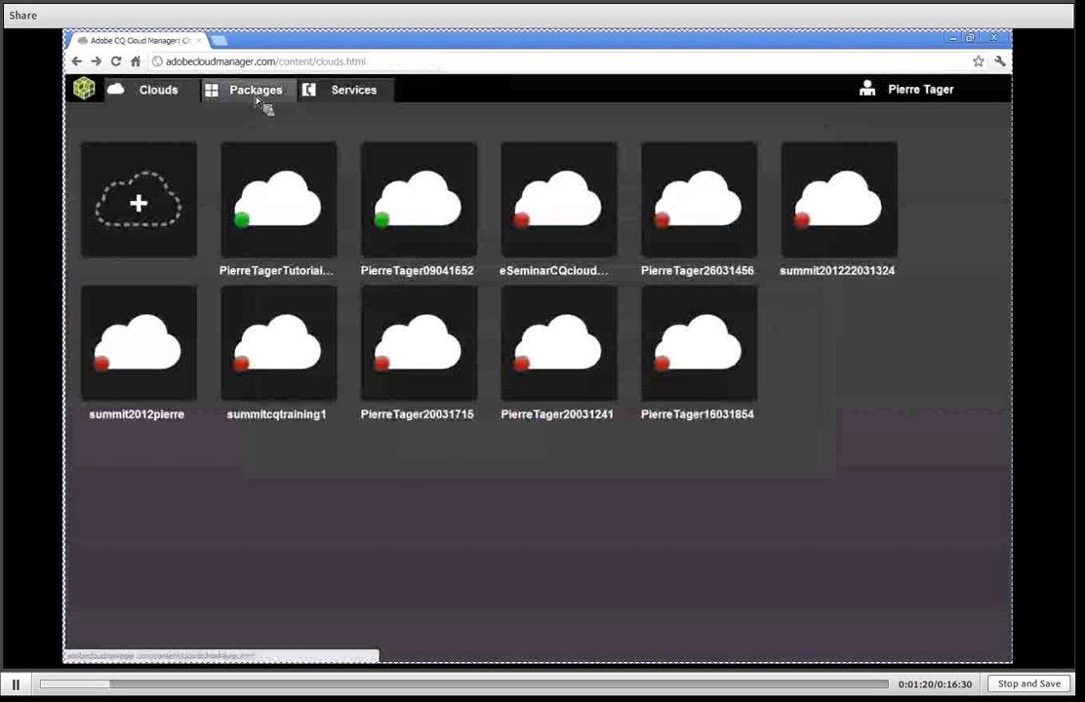
Browse the packages available to add, viewing the popular ones and listing the All category.
left_click(257, 96)
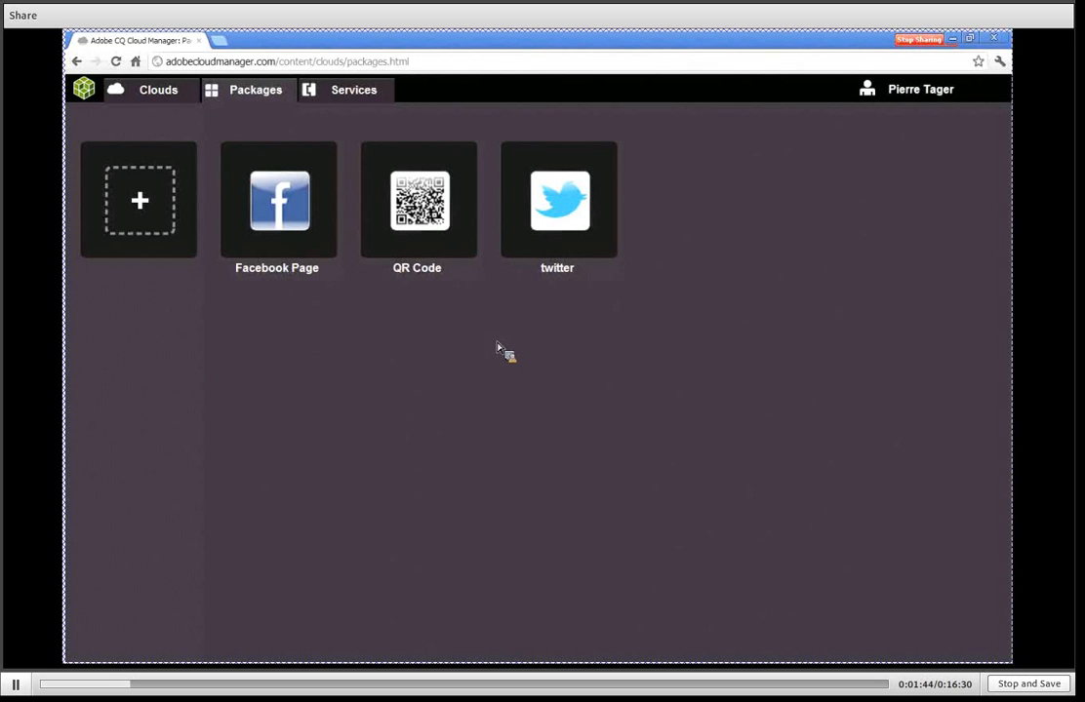
left_click(144, 205)
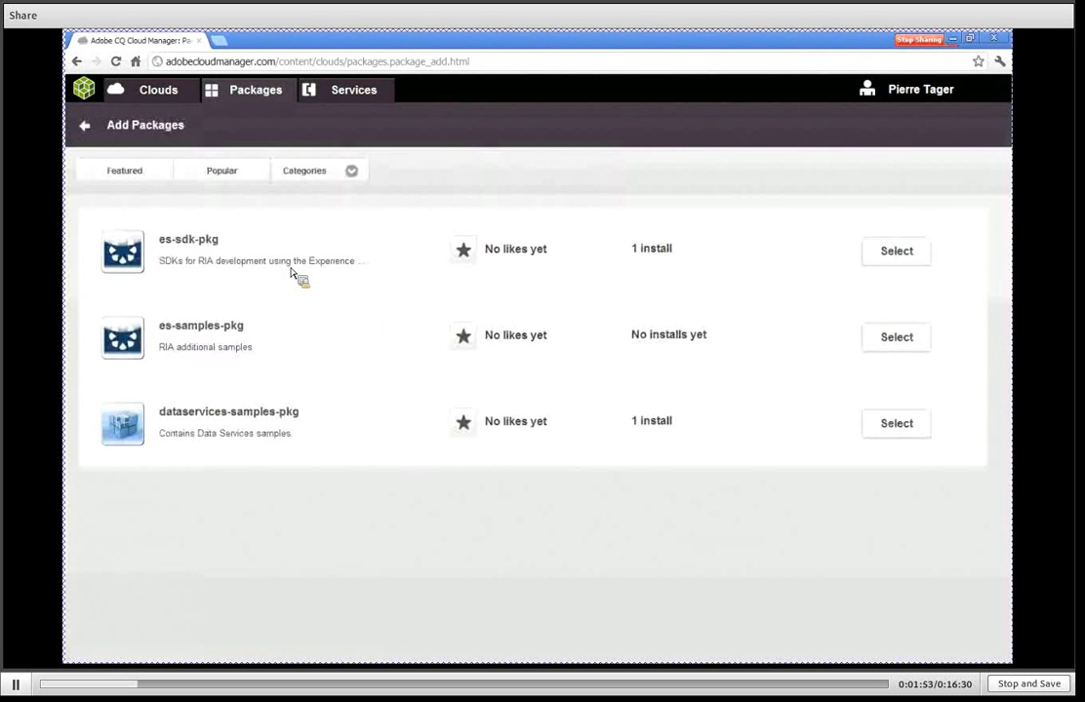
left_click(222, 180)
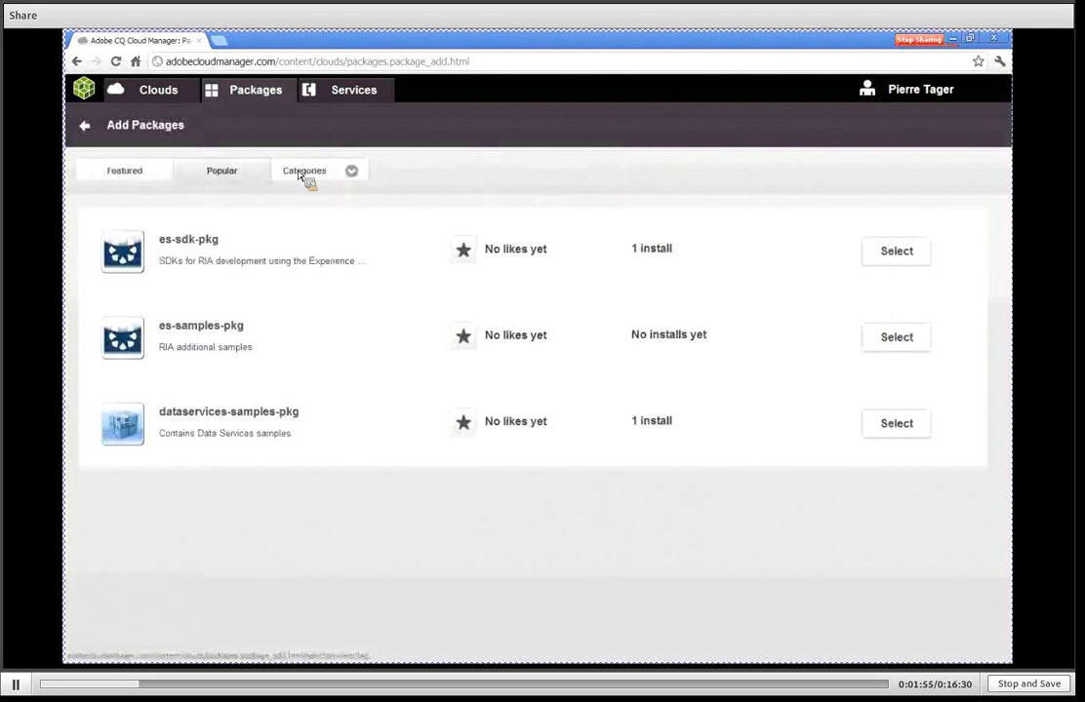
left_click(299, 175)
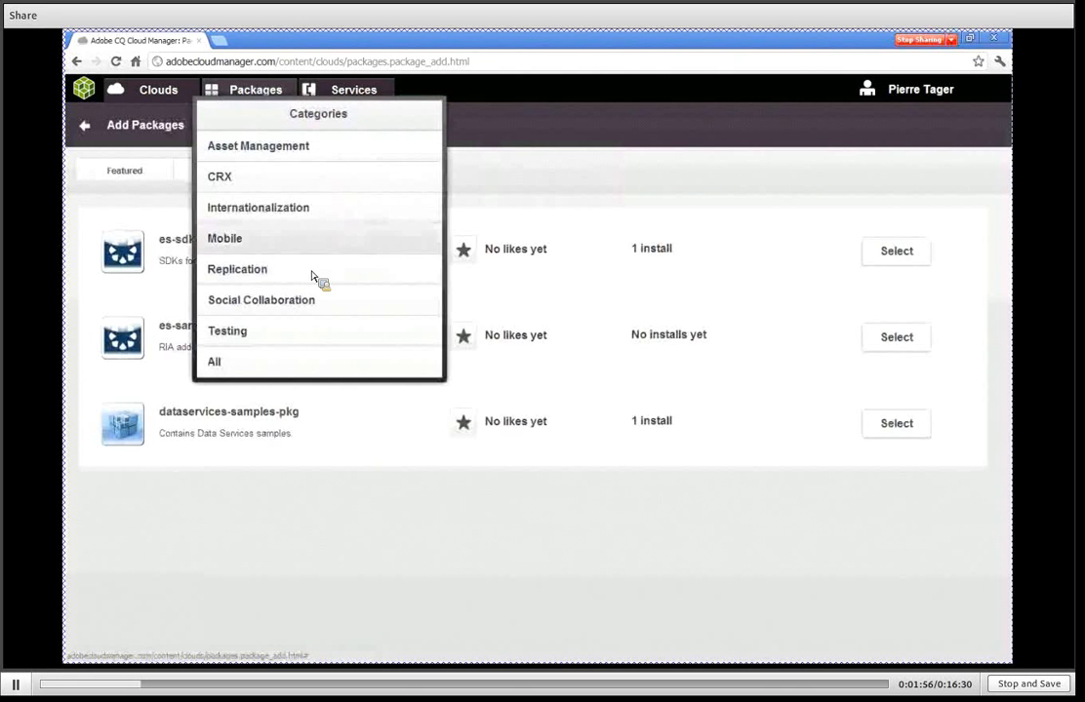
left_click(313, 366)
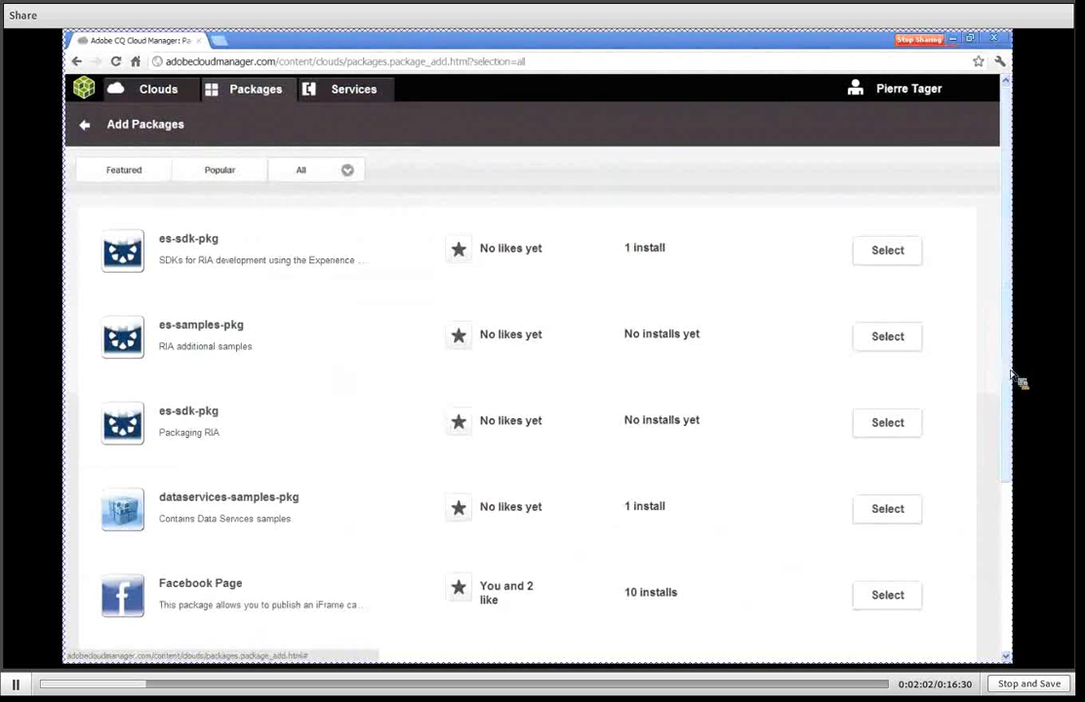
Open the twitter package from the list of all packages and review its package information.
scroll(1015, 390, "down", 3)
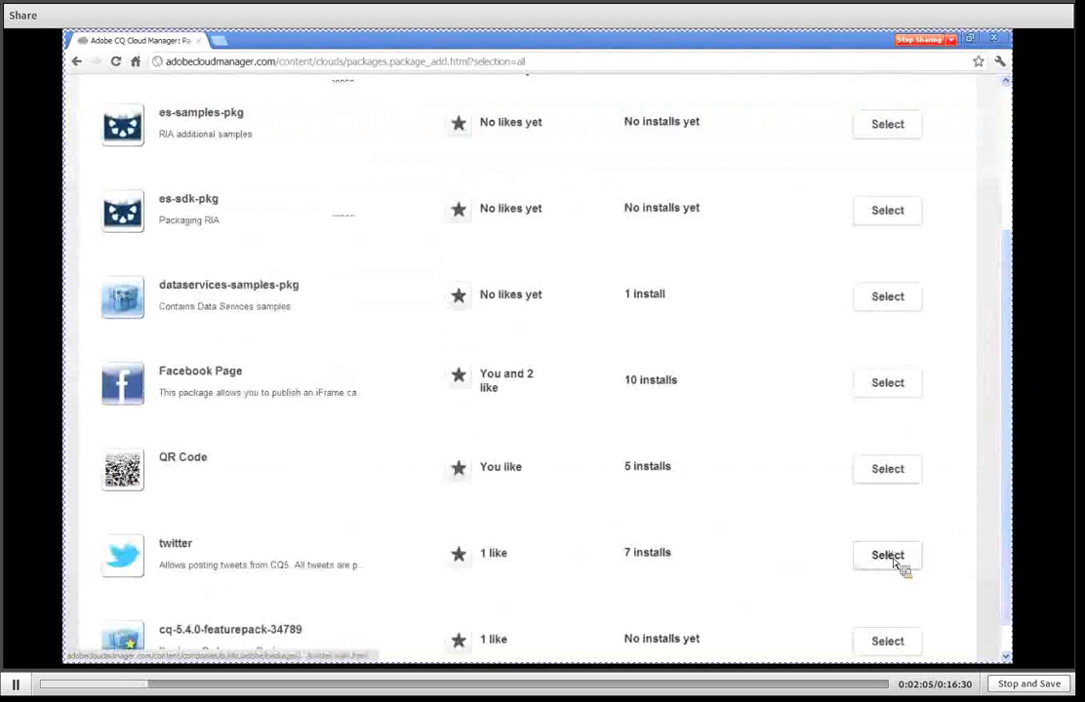
left_click(893, 560)
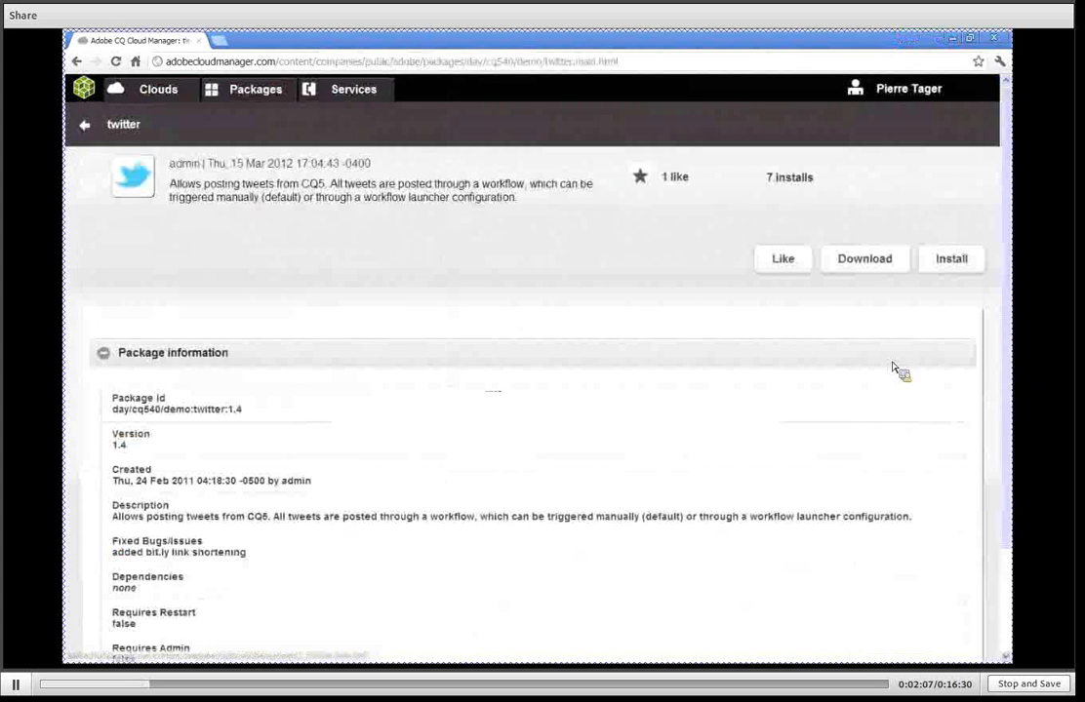
scroll(892, 368, "down", 2)
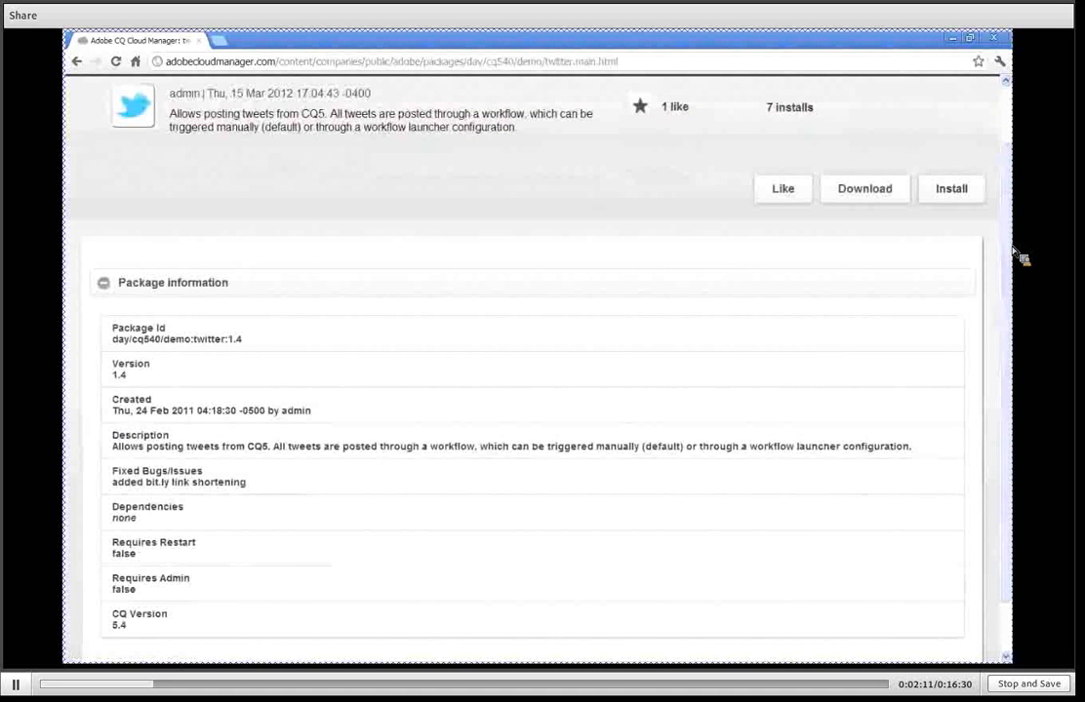
left_click_drag(1011, 251, 1009, 182)
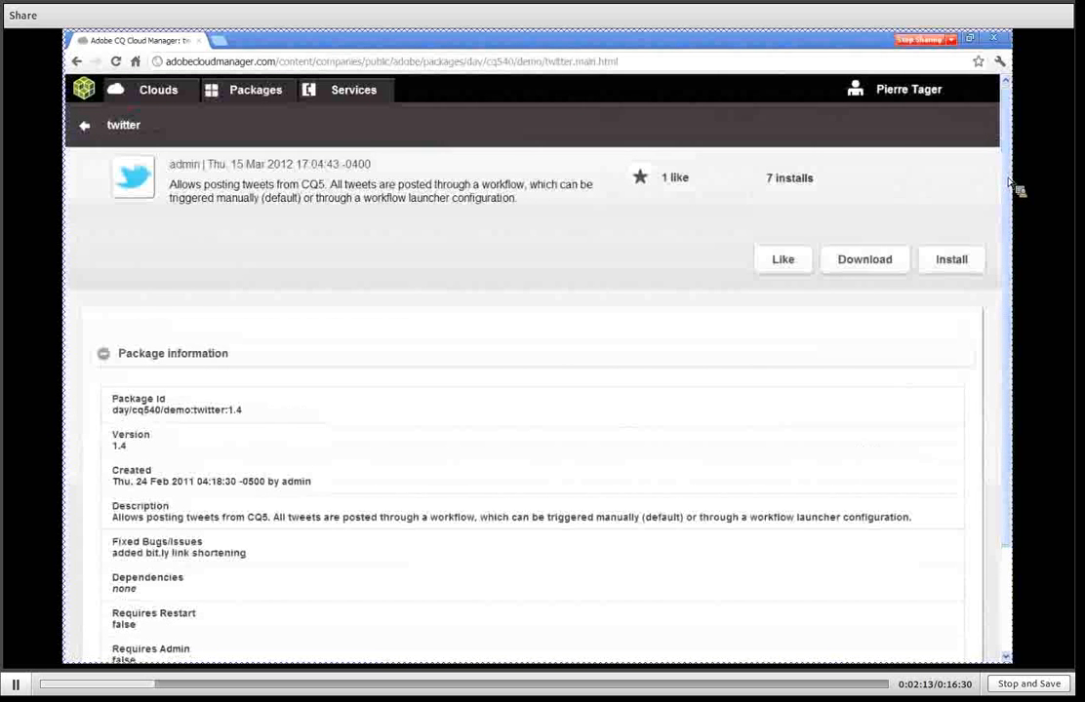
Review the Amazon Web Services form for adding a cloud provider service and cancel it.
left_click(347, 95)
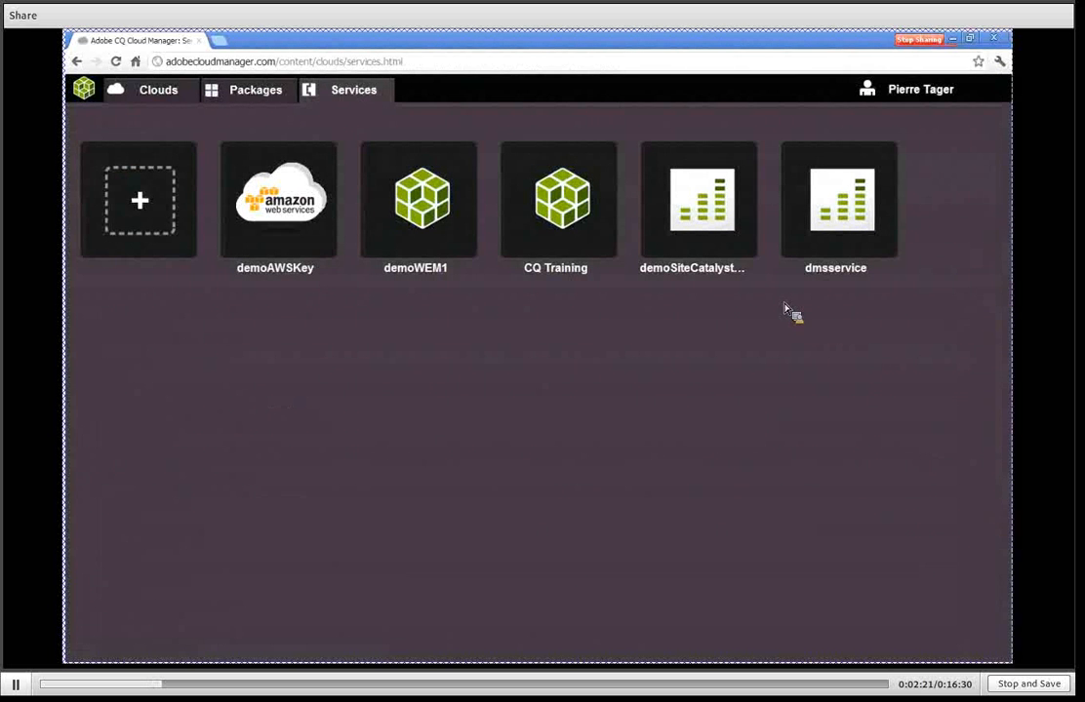
left_click(139, 202)
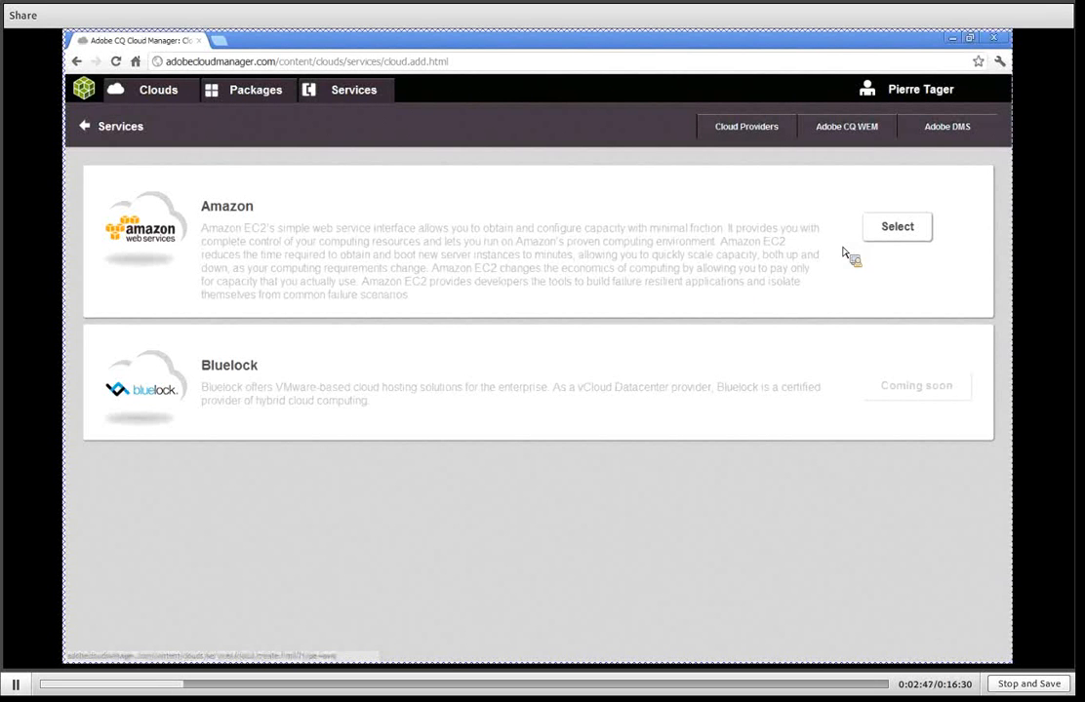
left_click(917, 236)
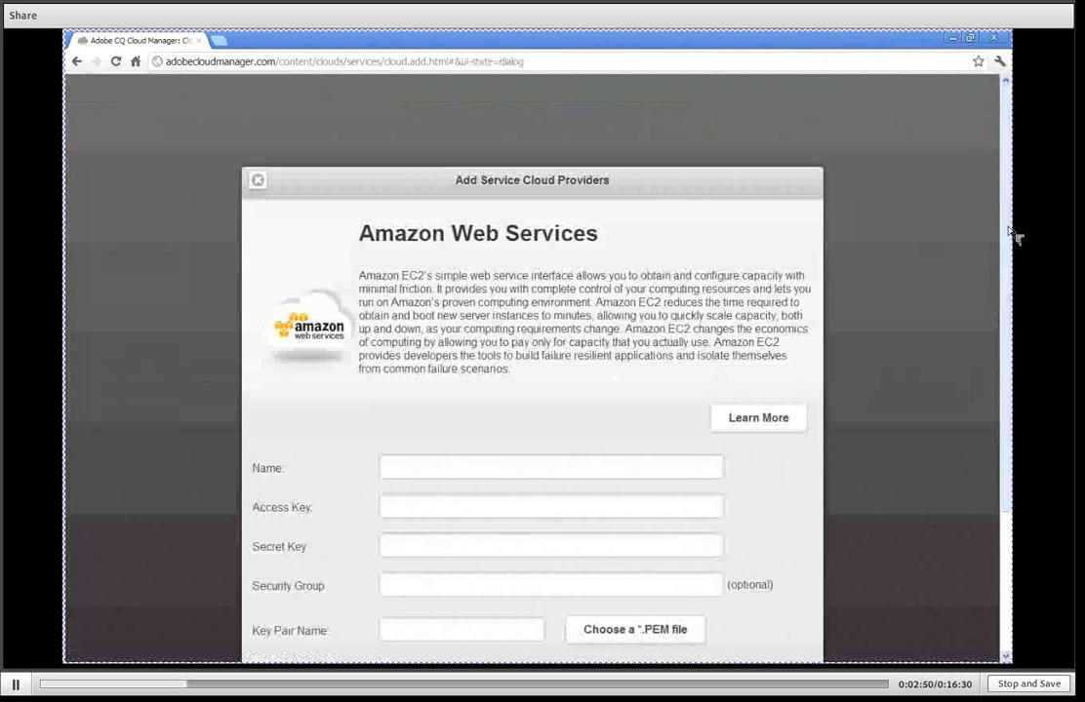
scroll(1012, 235, "down", 2)
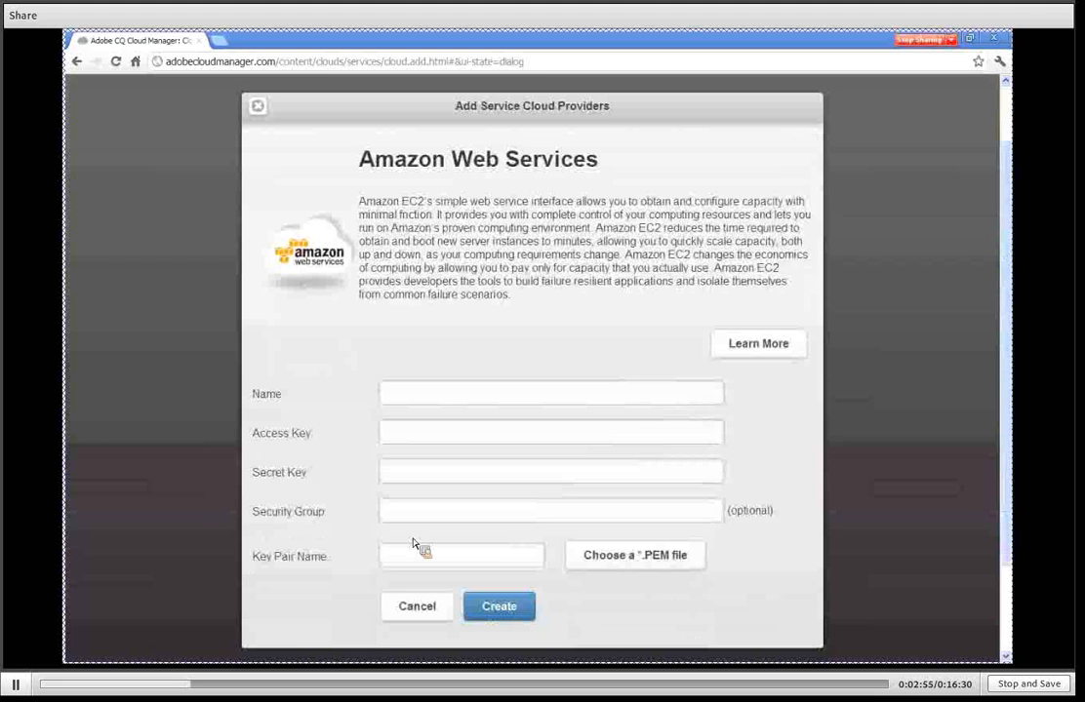
left_click(415, 608)
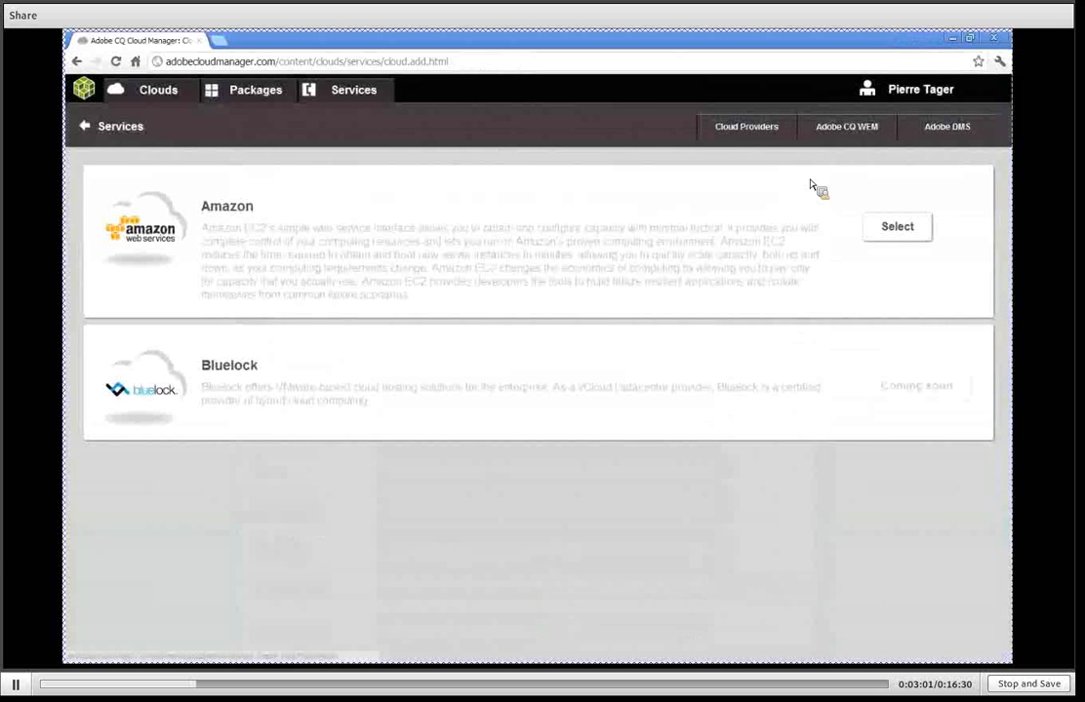
Review the form for adding an Adobe CQ WEM service and cancel it.
left_click(835, 130)
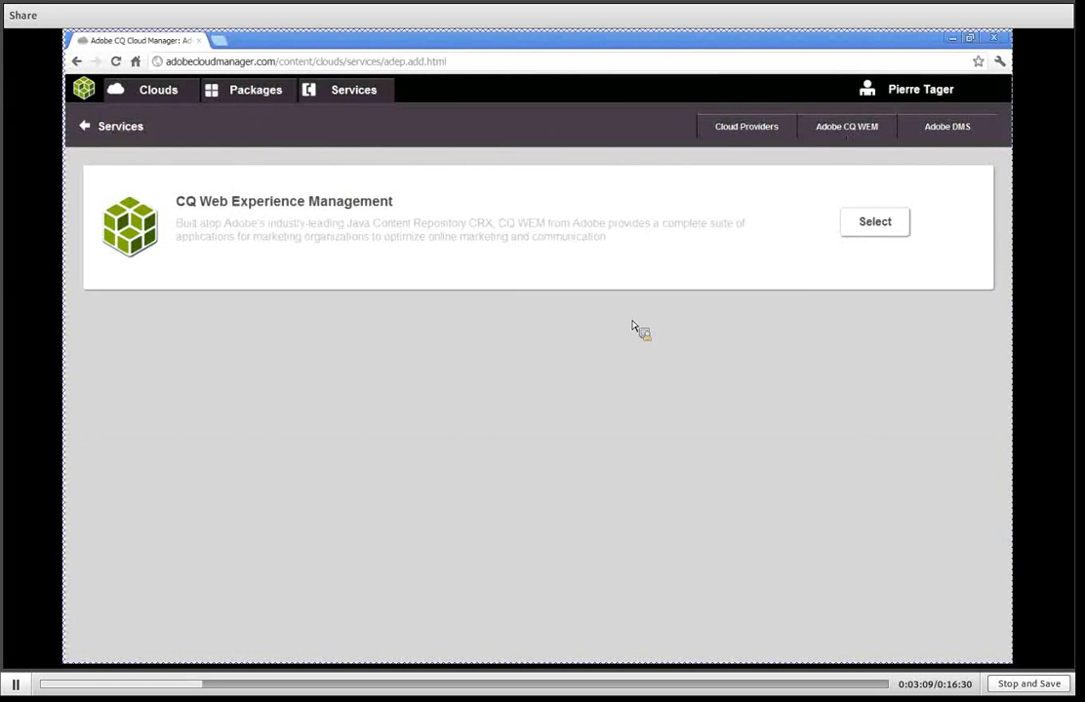
left_click(875, 230)
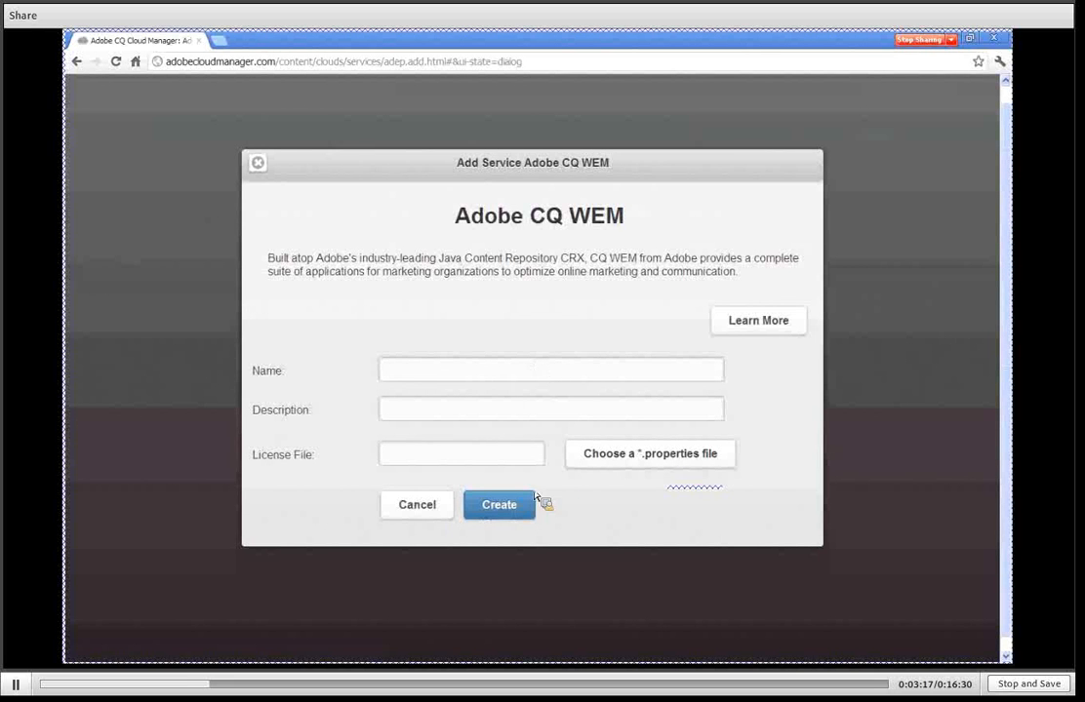
left_click(415, 516)
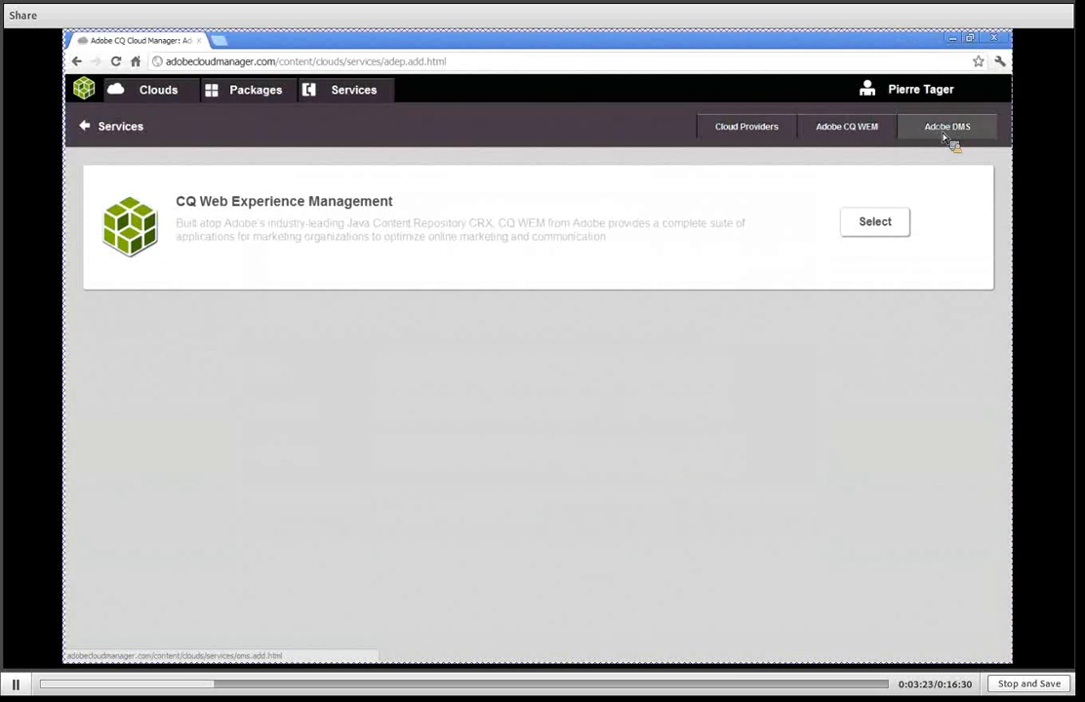
Review the Adobe DMS form for adding a SiteCatalyst service and cancel it.
left_click(939, 142)
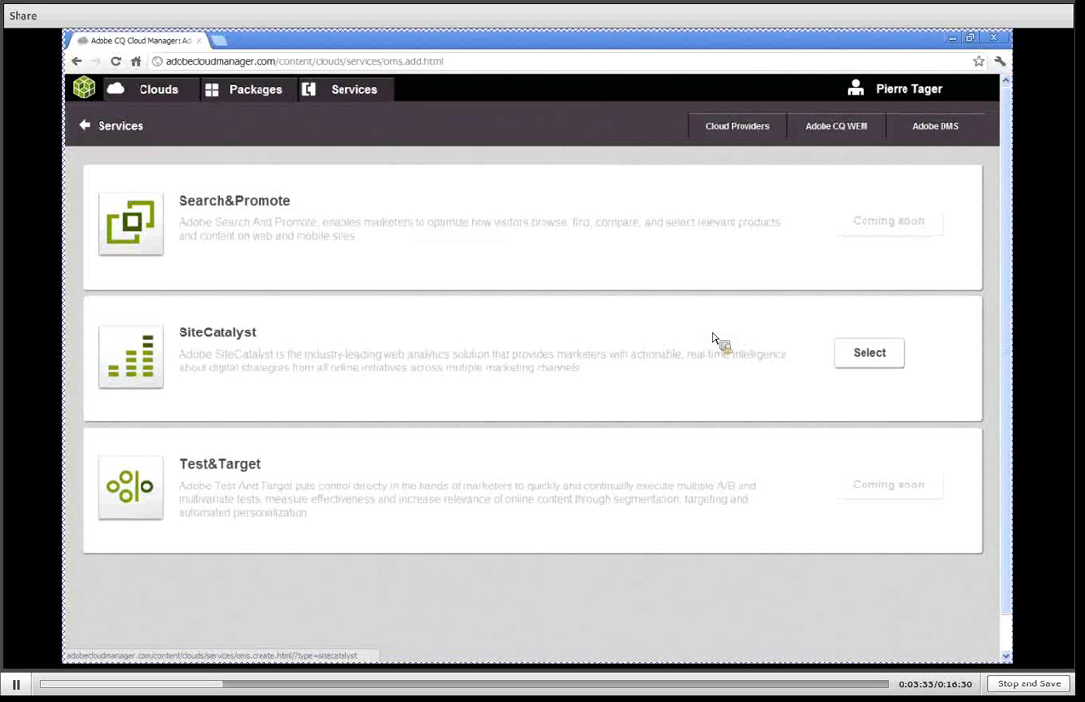
left_click(889, 359)
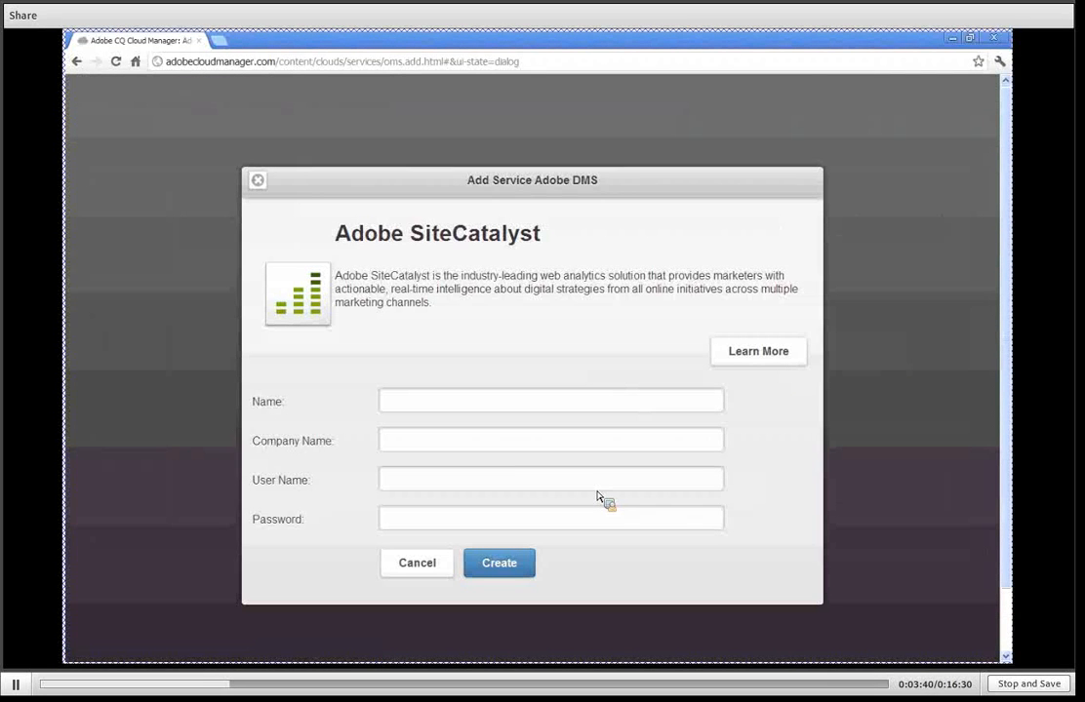
left_click(417, 575)
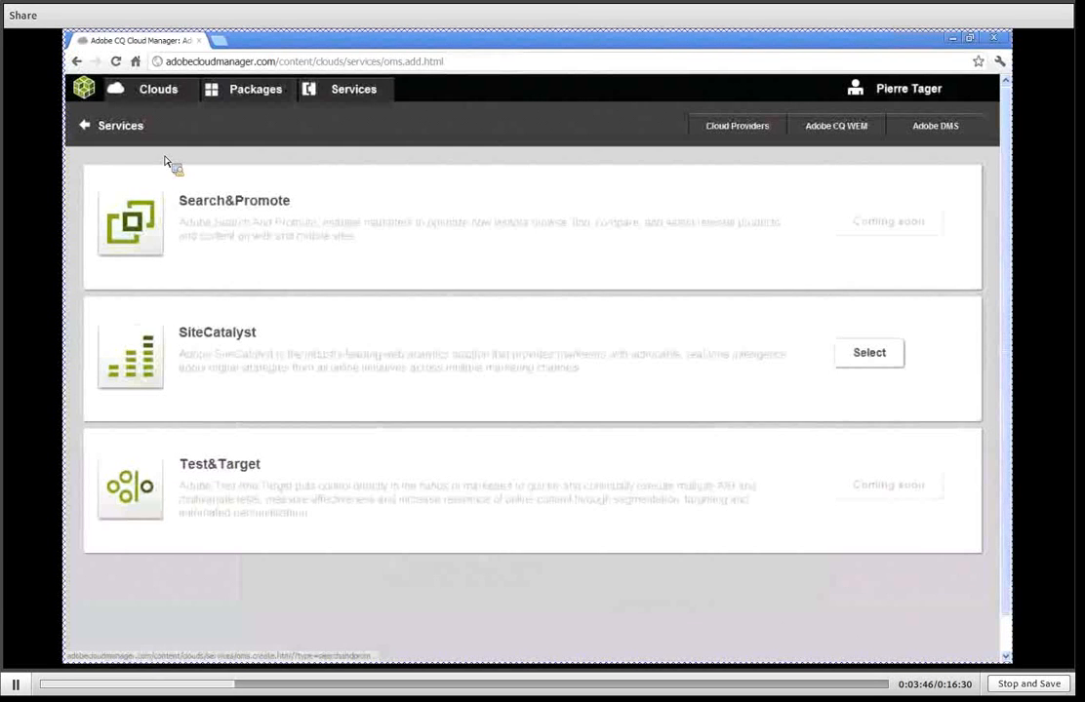
Start adding a CQ cloud and replace the surname in its suggested name with "Tutorial", keeping the first name and trailing digits.
left_click(148, 93)
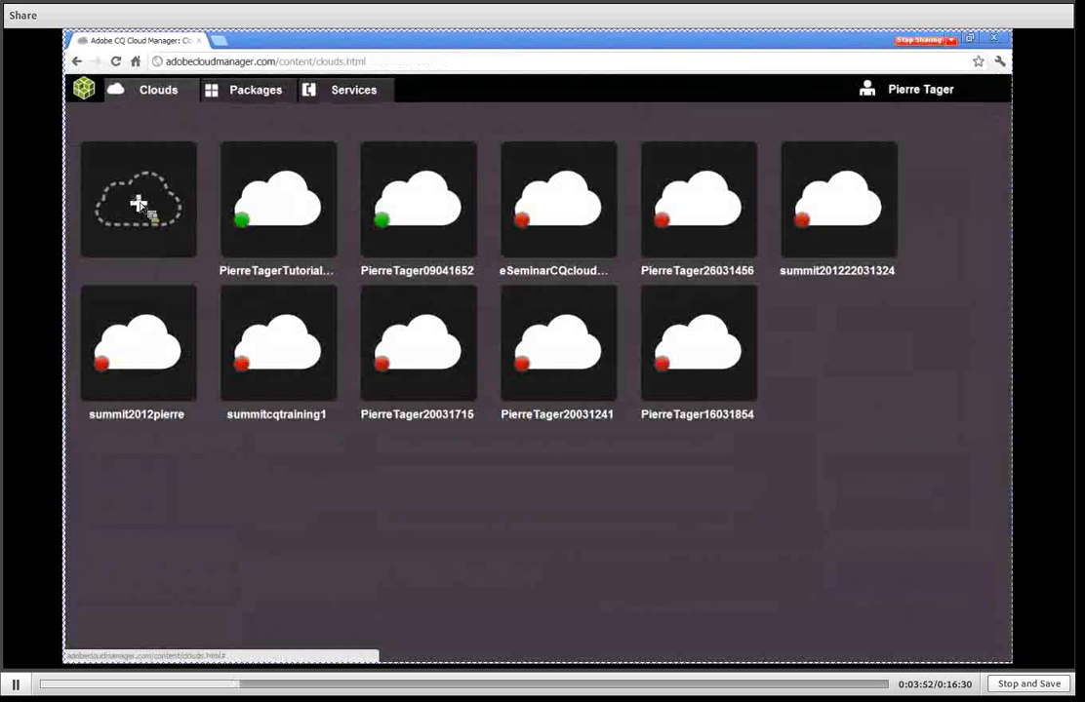
left_click(139, 203)
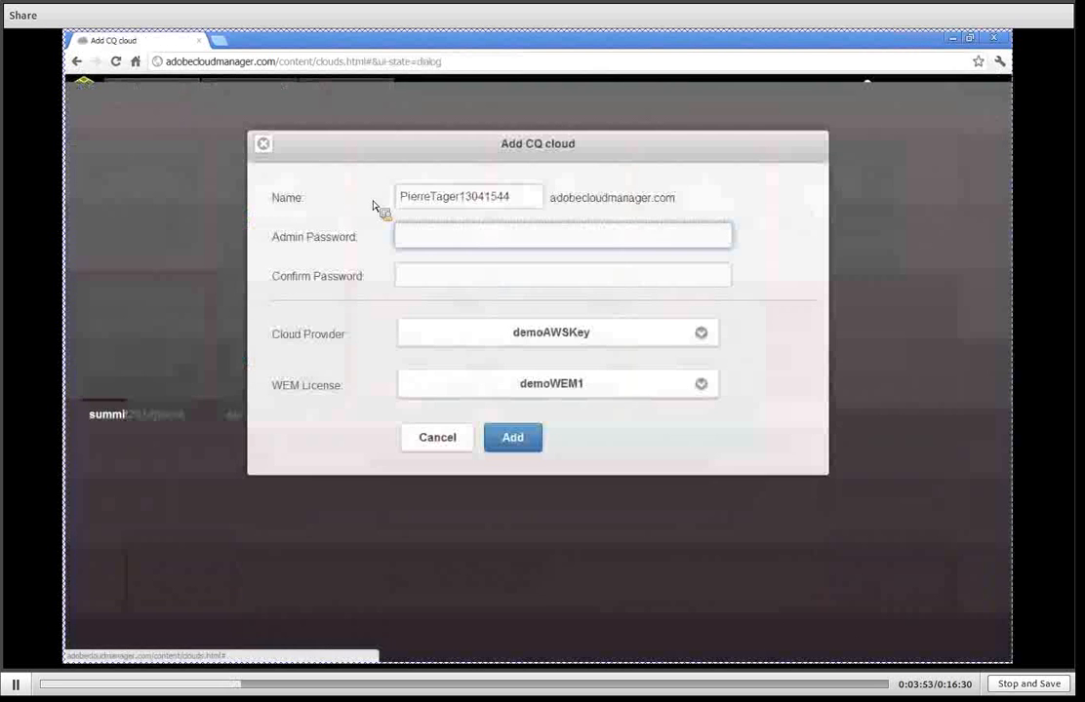
left_click(526, 201)
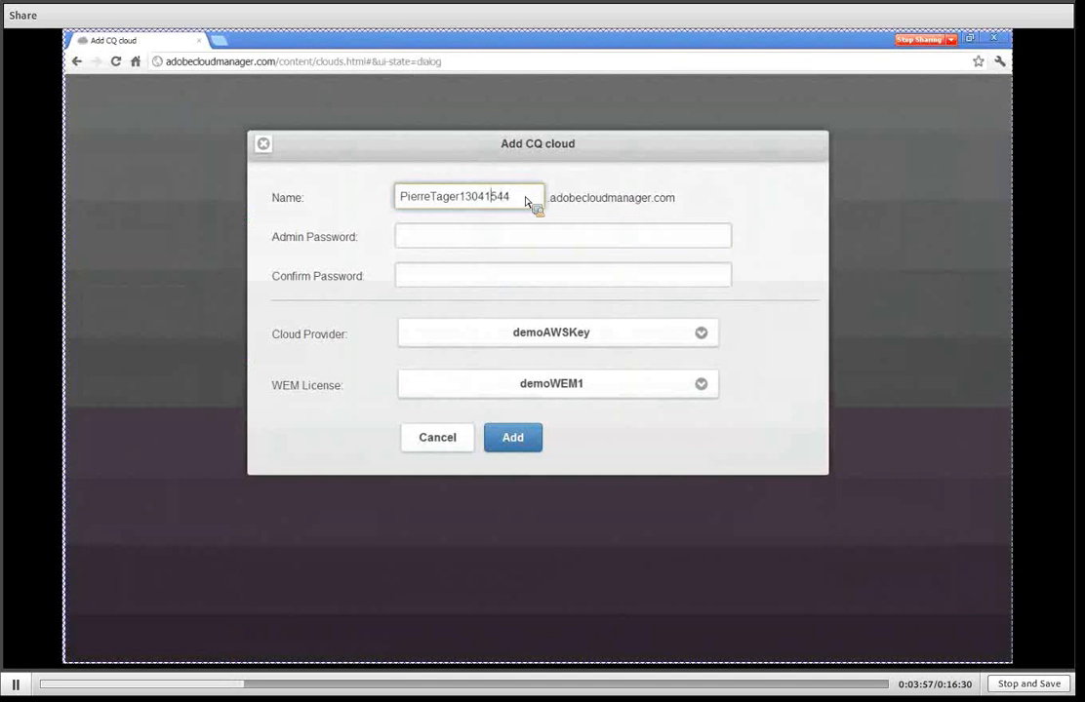
key("Left")
key("Left")
key("Left")
key("Left")
key("Left")
key("BackSpace")
key("BackSpace")
key("BackSpace")
key("BackSpace")
type("u")
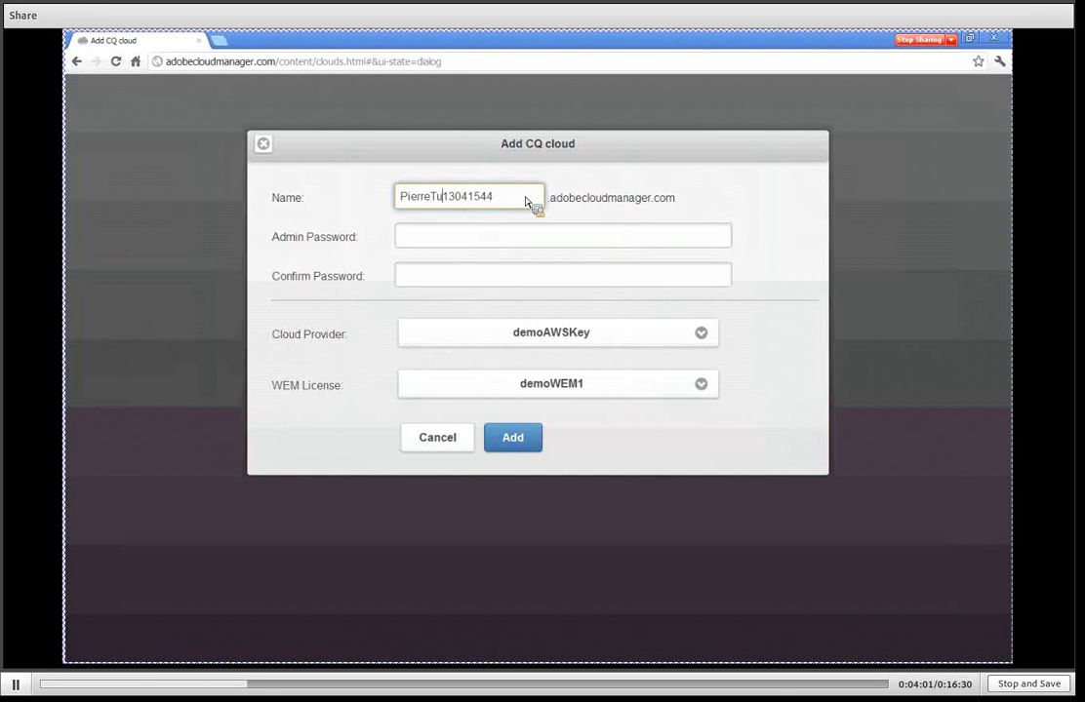
type("torial")
Enter the admin password for the new CQ cloud and repeat it as the confirmation.
left_click(477, 244)
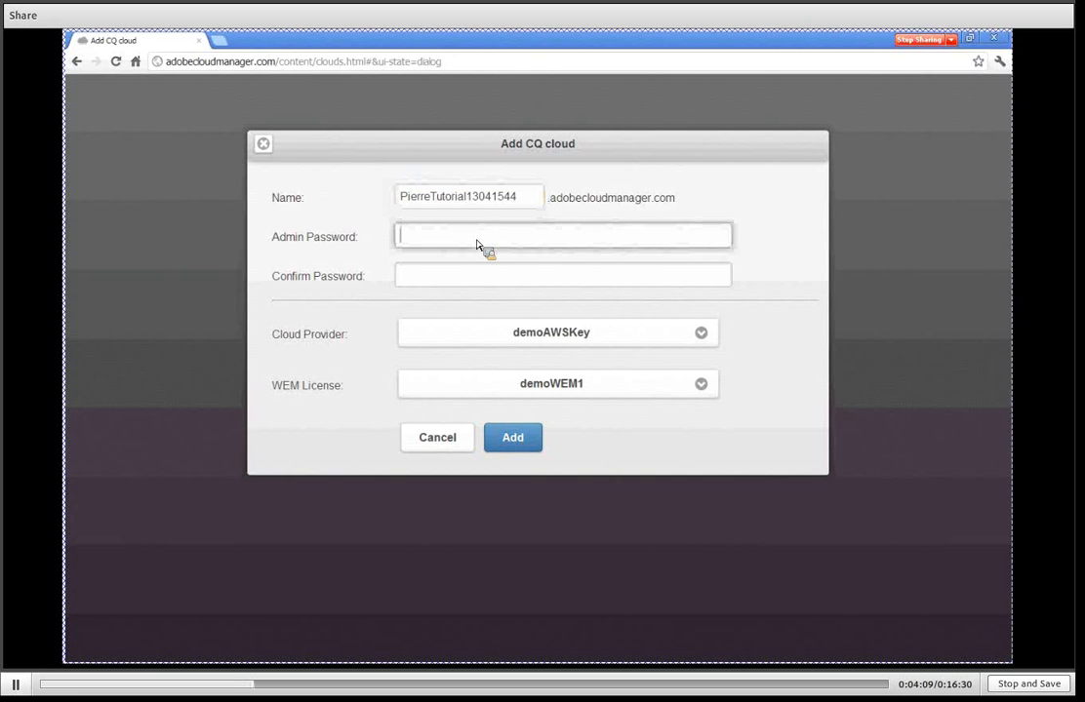
type("admi")
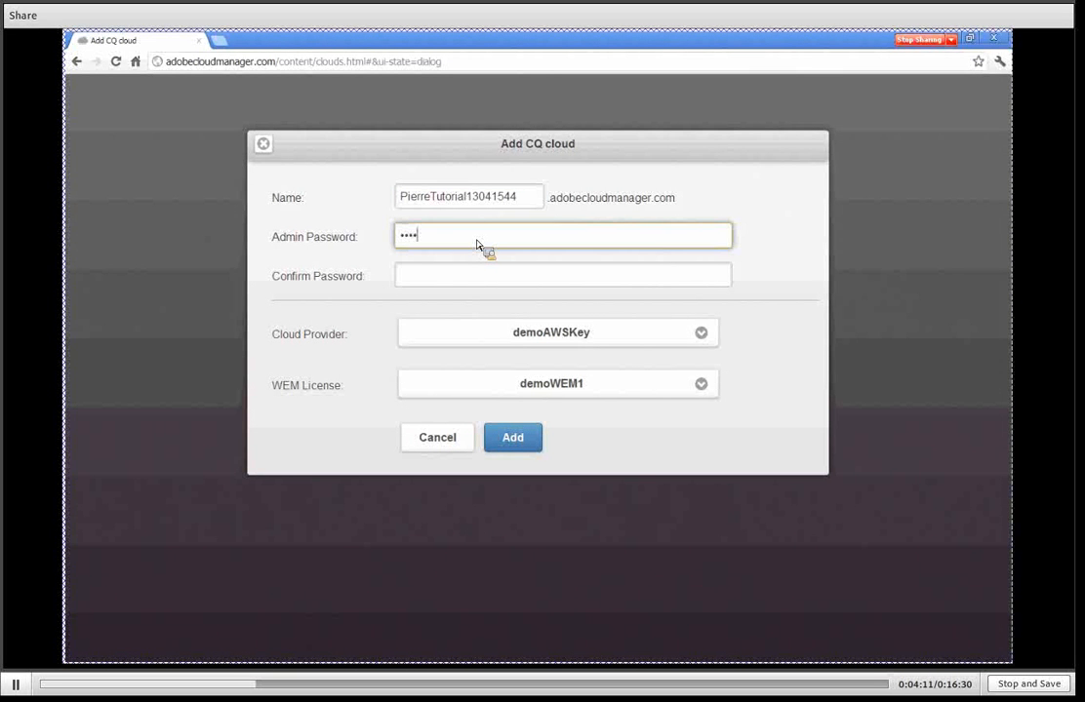
type("n123")
key("Tab")
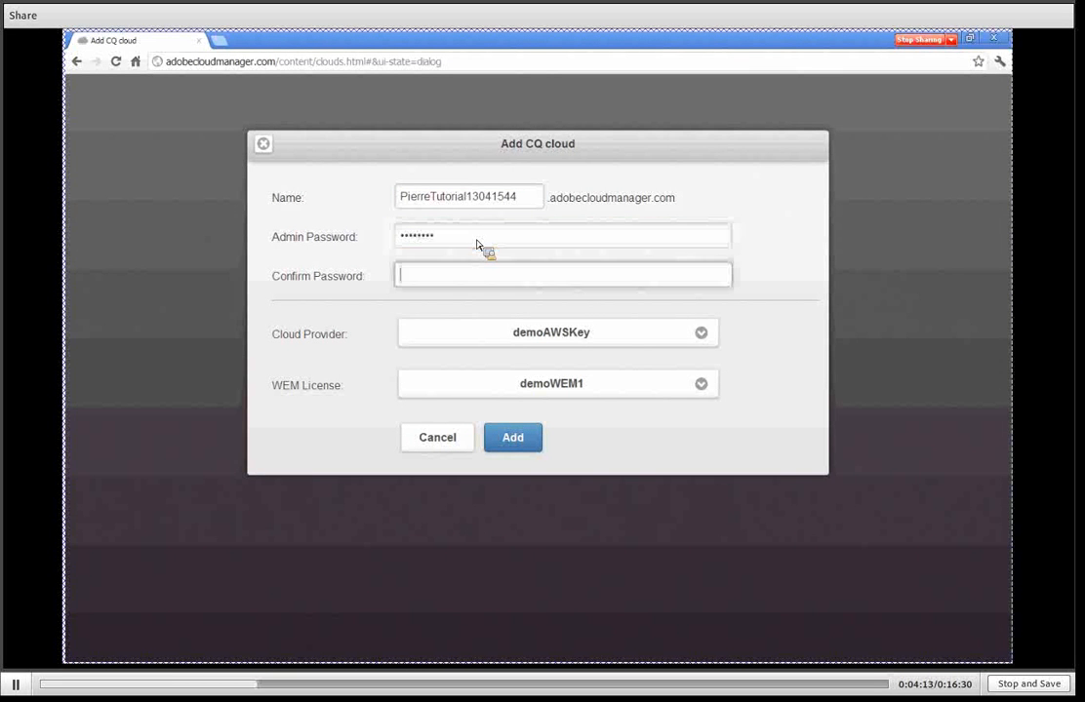
type("admin123")
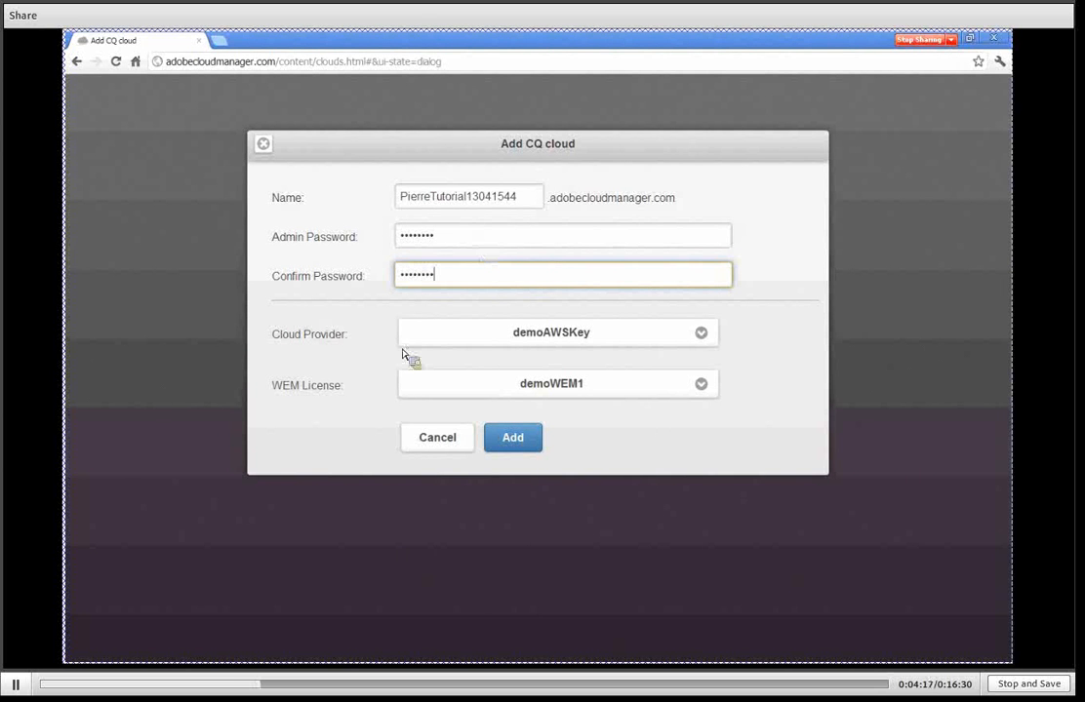
Choose demoAWSKey as the cloud provider and CQ Training as the WEM license, and add the CQ cloud.
left_click(705, 336)
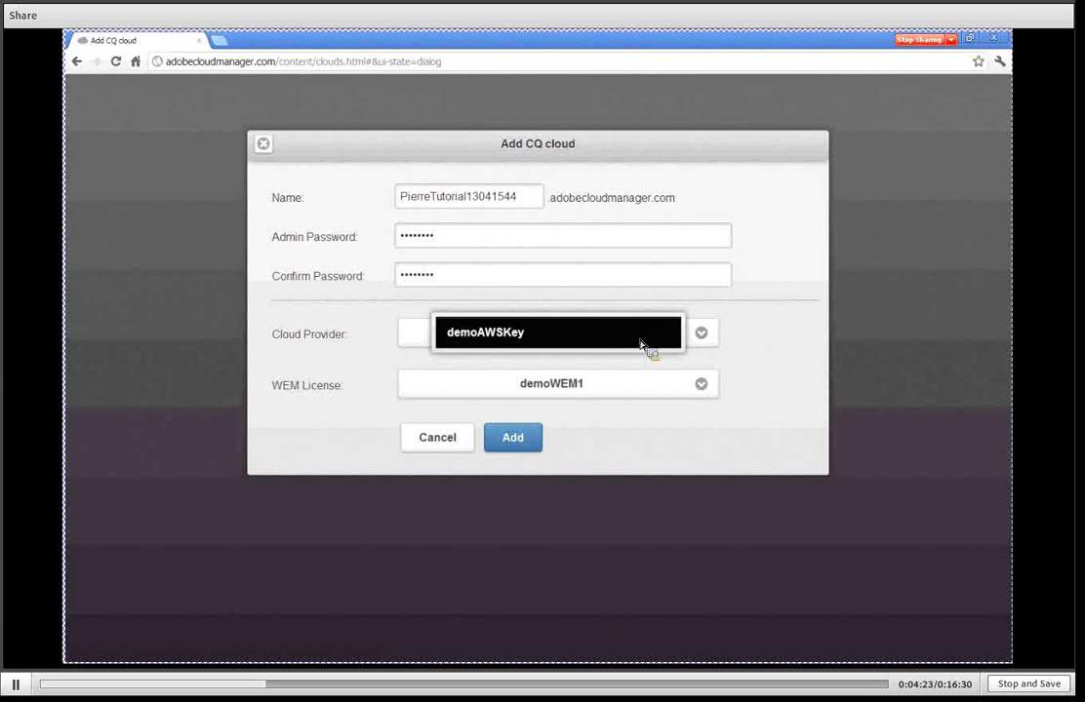
left_click(589, 334)
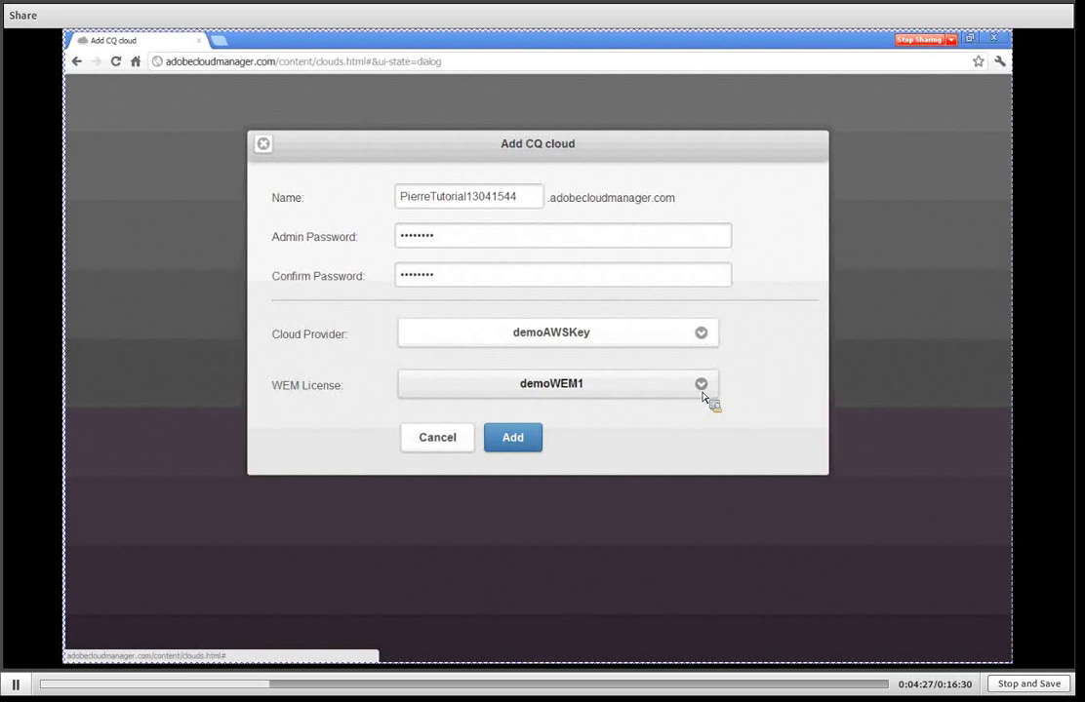
left_click(702, 390)
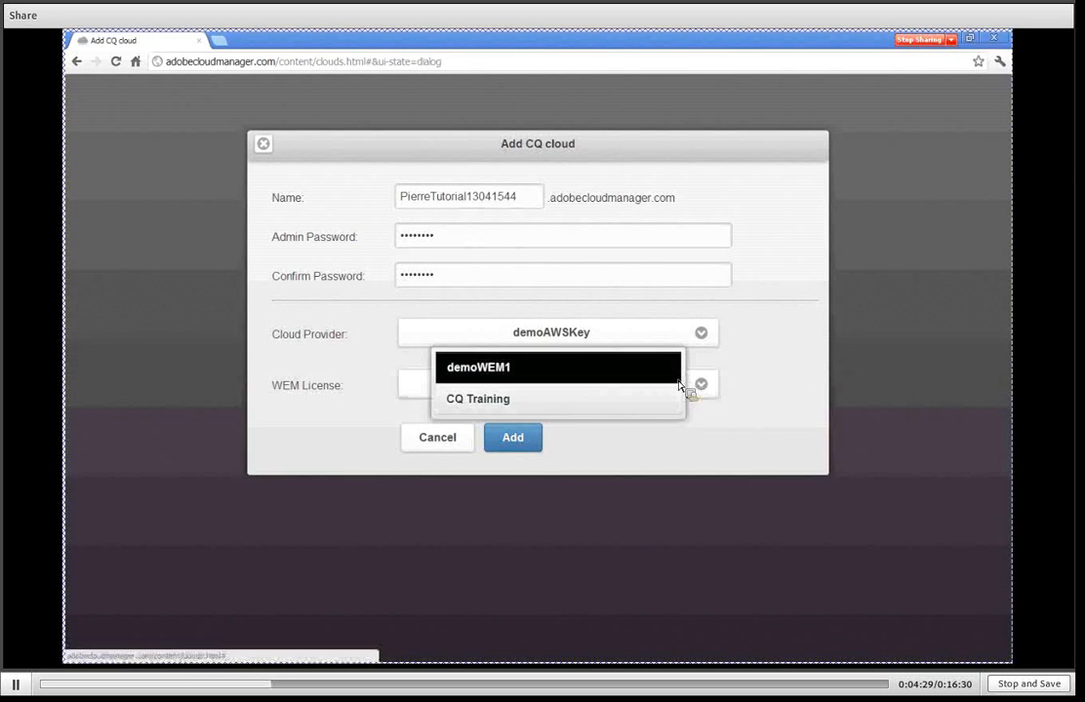
left_click(664, 408)
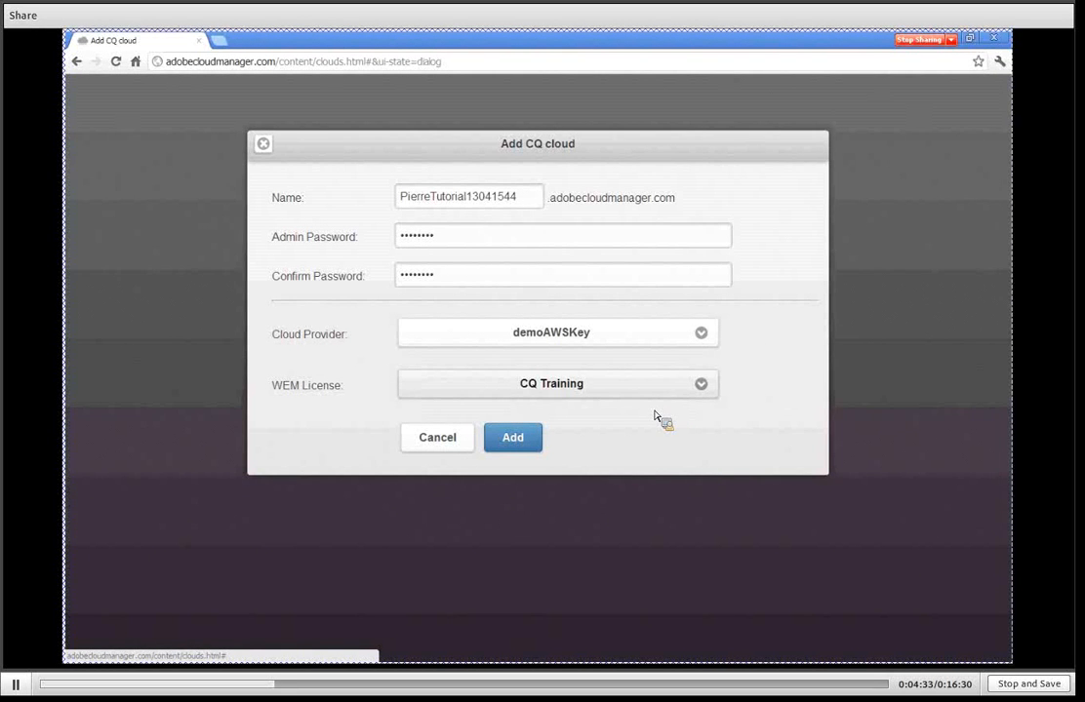
left_click(515, 440)
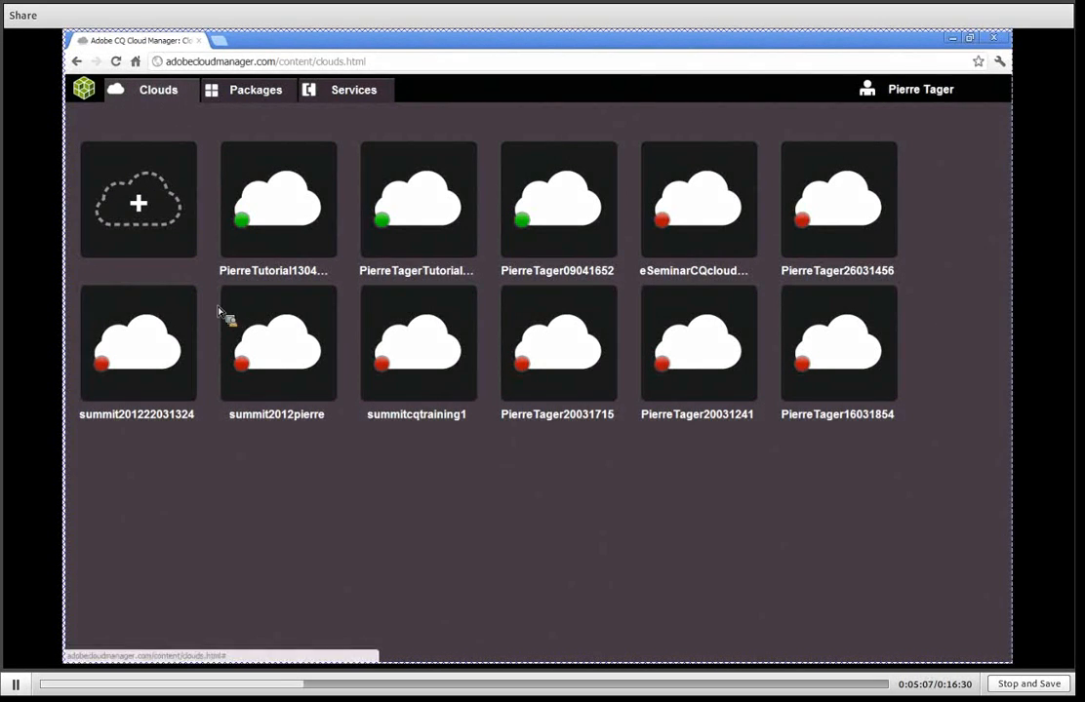
Open the newly created Tutorial cloud and add a publish node to it.
left_click(284, 207)
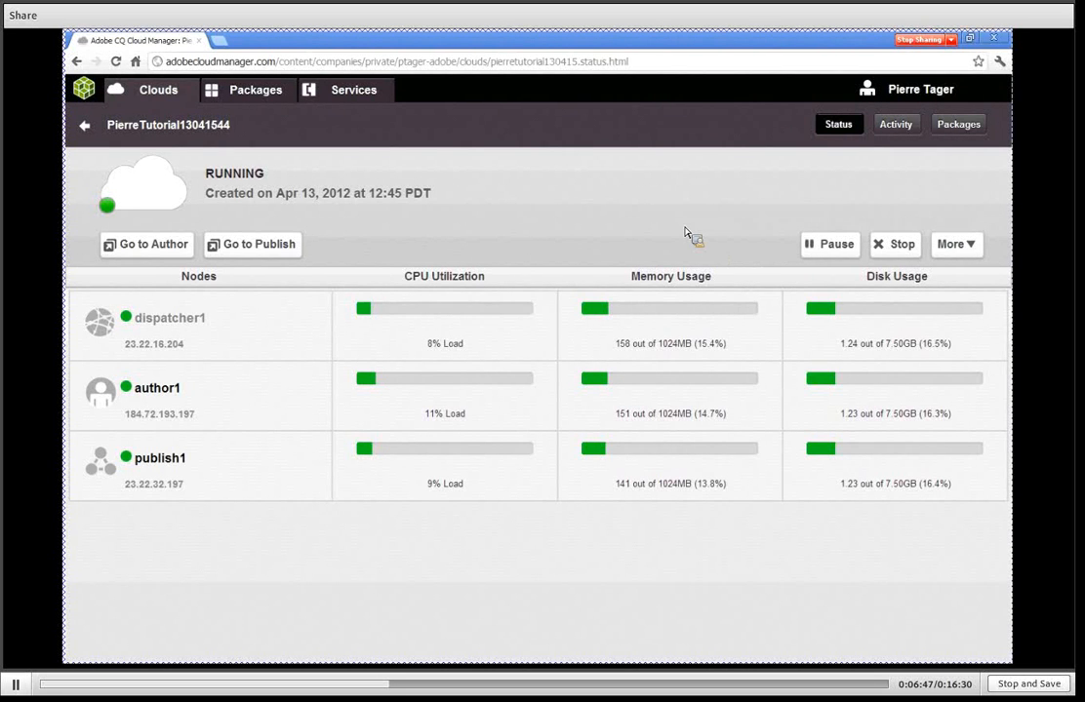
left_click(974, 251)
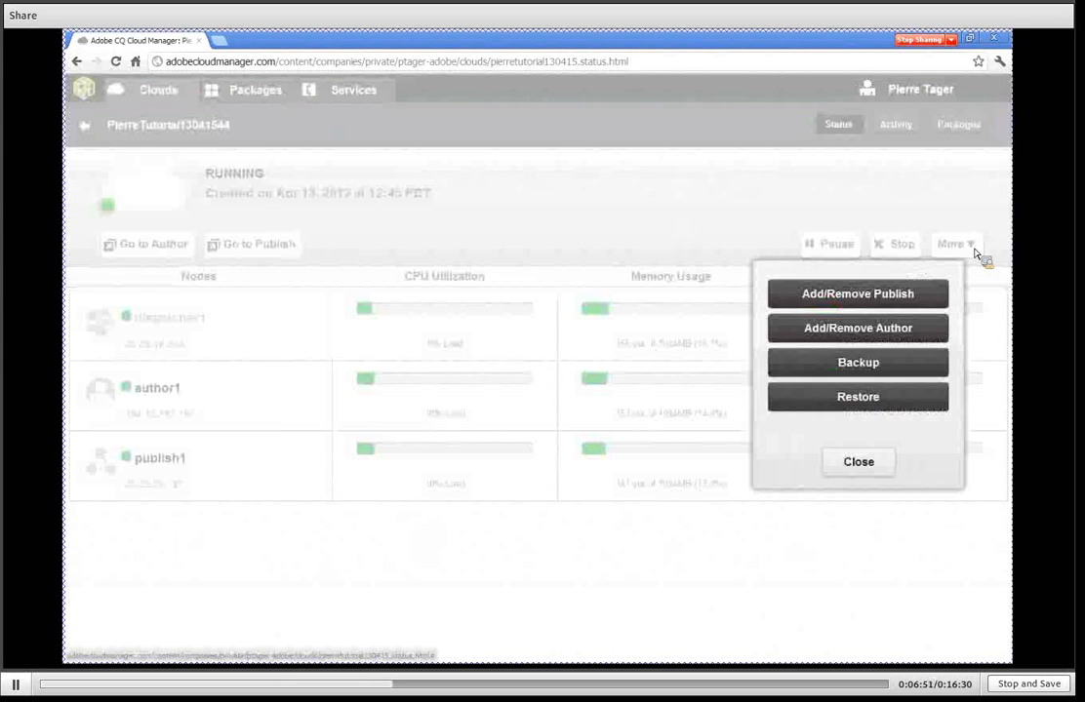
left_click(906, 294)
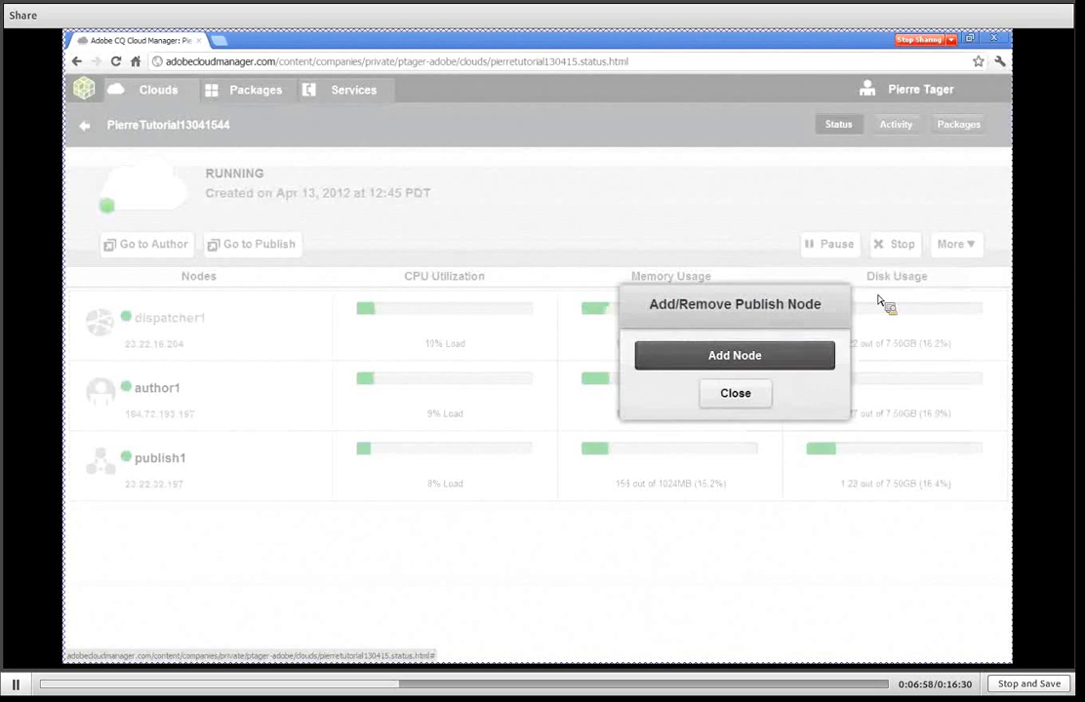
left_click(764, 357)
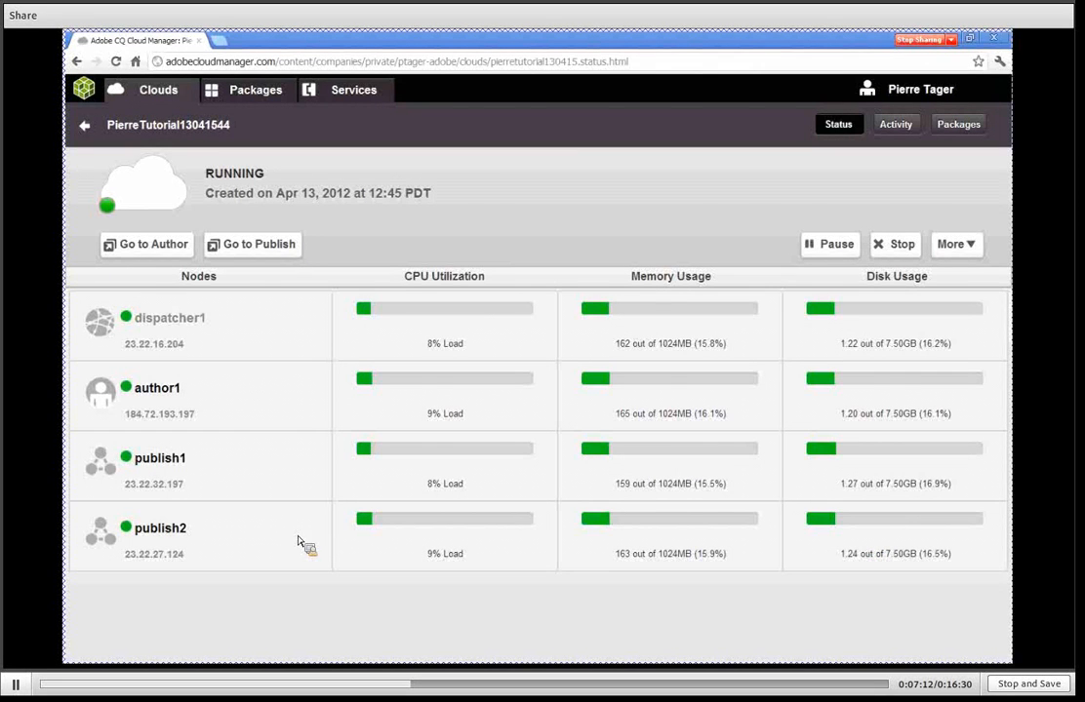
Turn on the cloud's scheduled backup with 10 retention copies and a 22:00 start time, and update the backup settings.
left_click(965, 251)
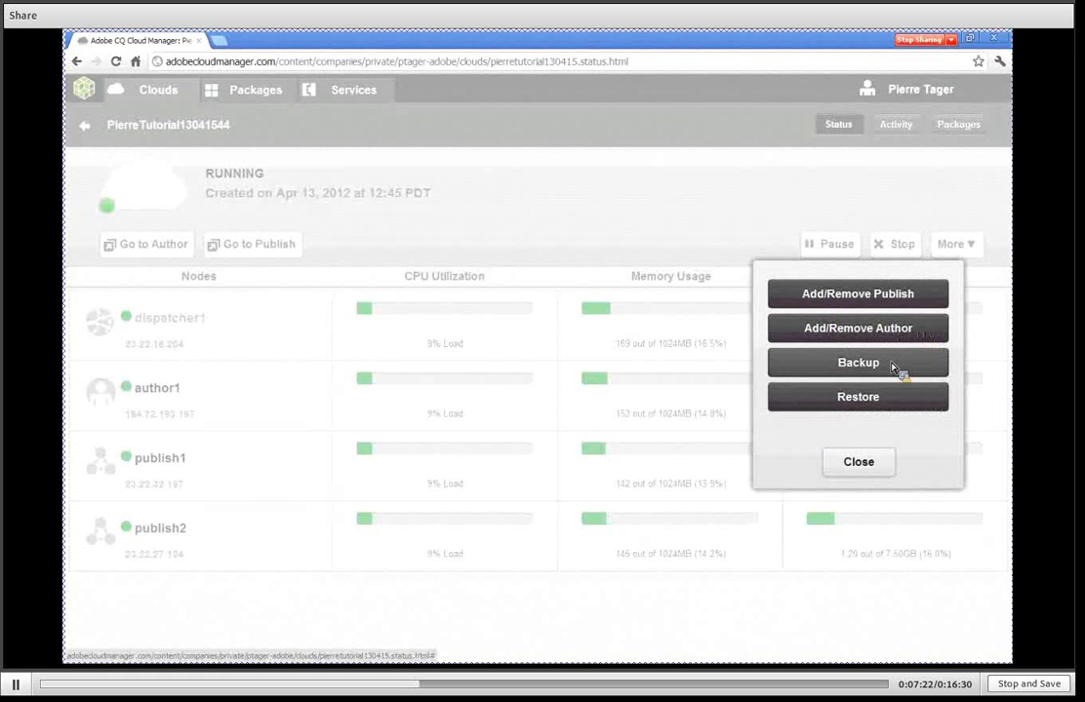
left_click(892, 367)
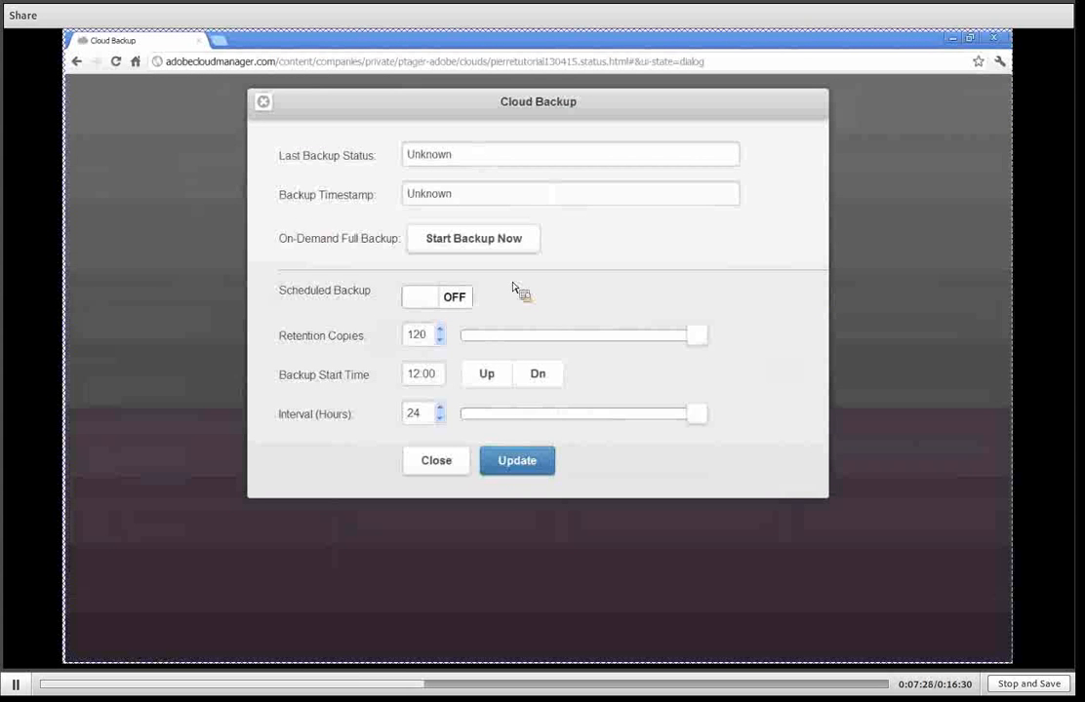
left_click(423, 298)
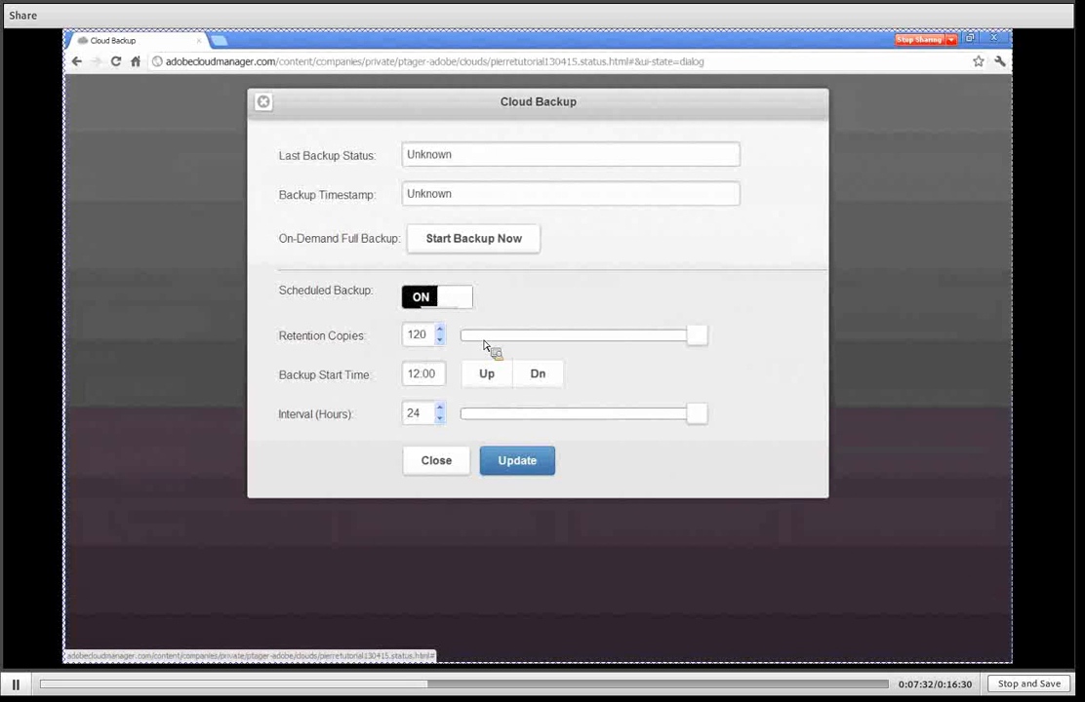
left_click_drag(429, 336, 395, 343)
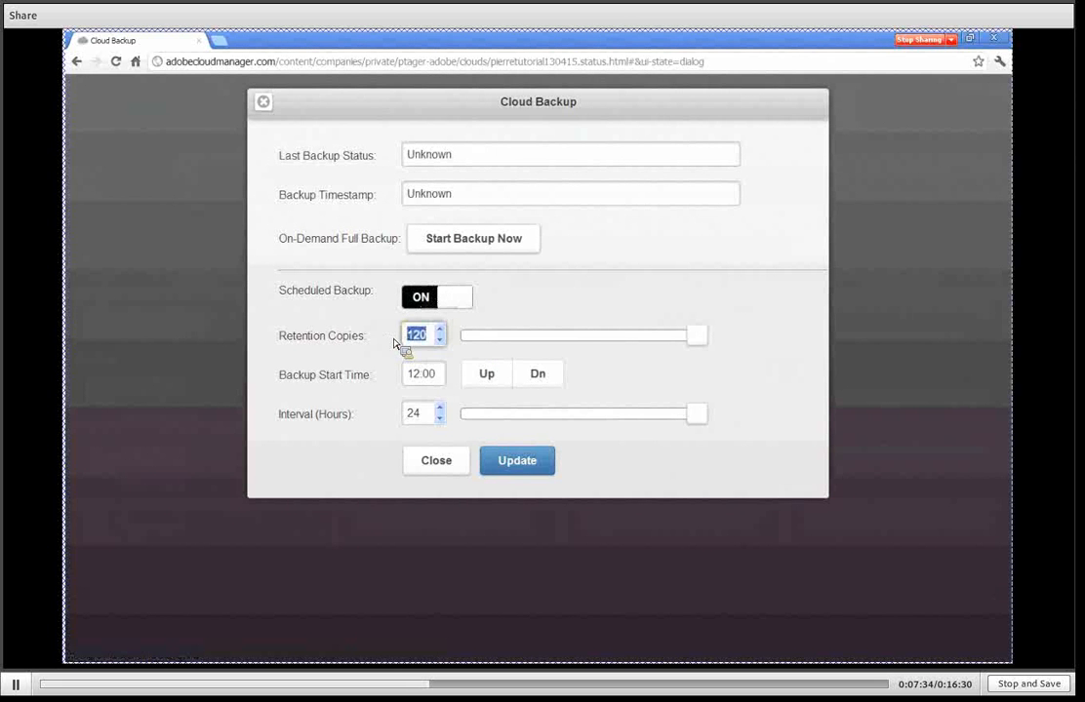
type("10")
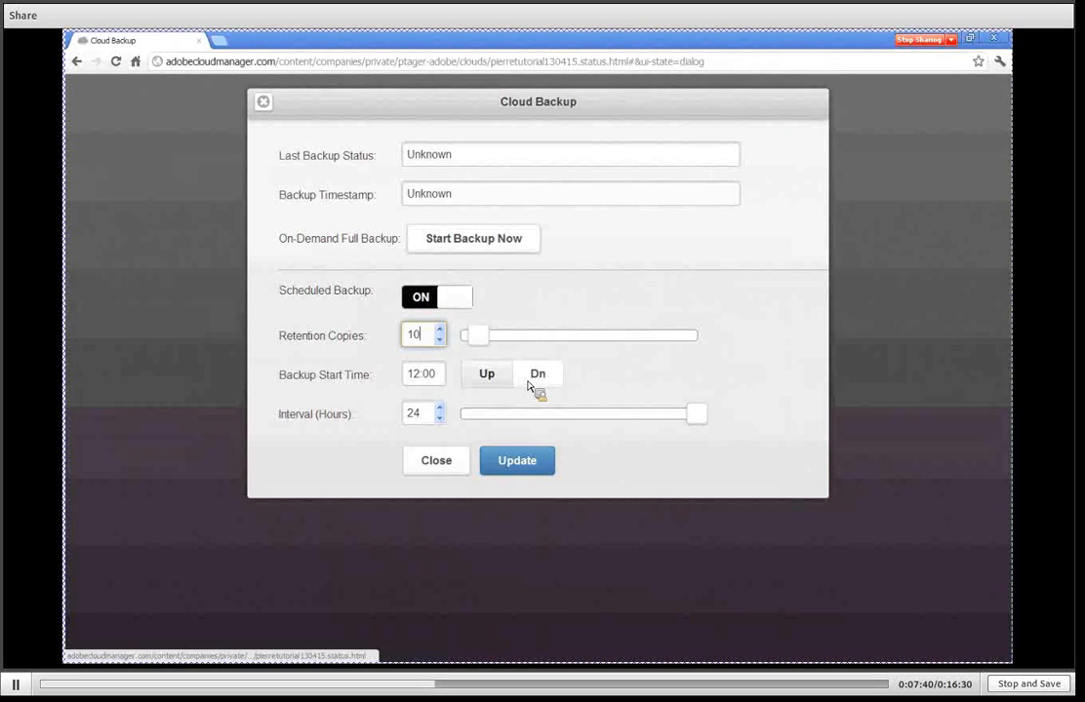
left_click(487, 378)
left_click(486, 377)
left_click(486, 377)
left_click(486, 377)
left_click(486, 377)
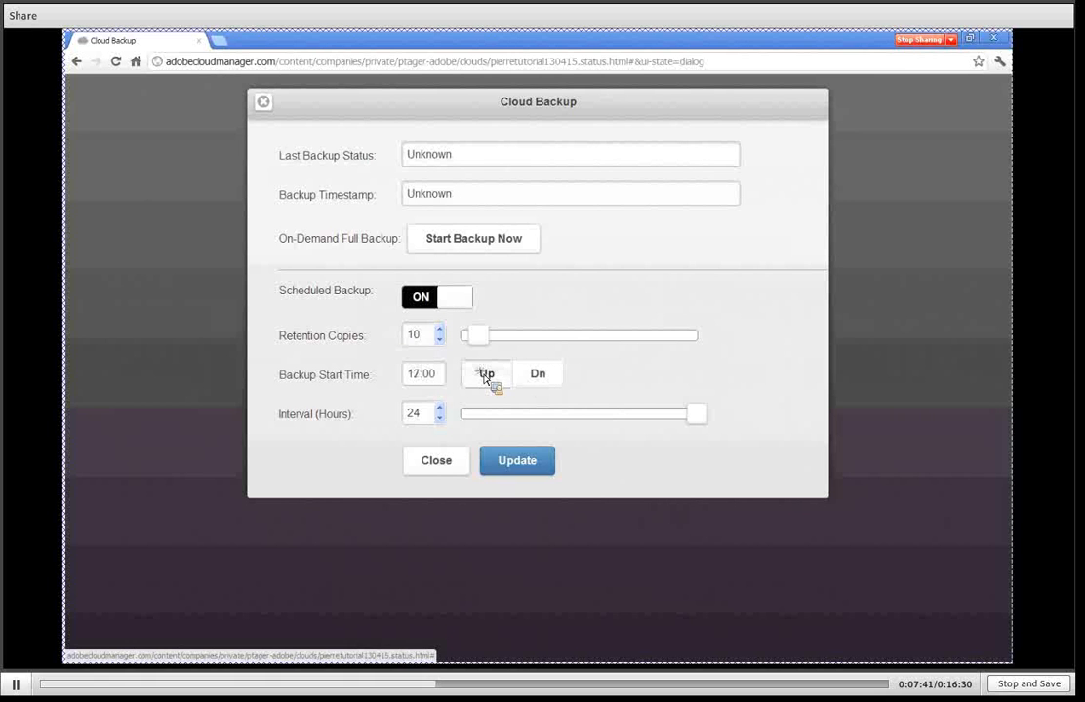
left_click(486, 376)
left_click(486, 377)
left_click(486, 376)
left_click(486, 377)
left_click(486, 377)
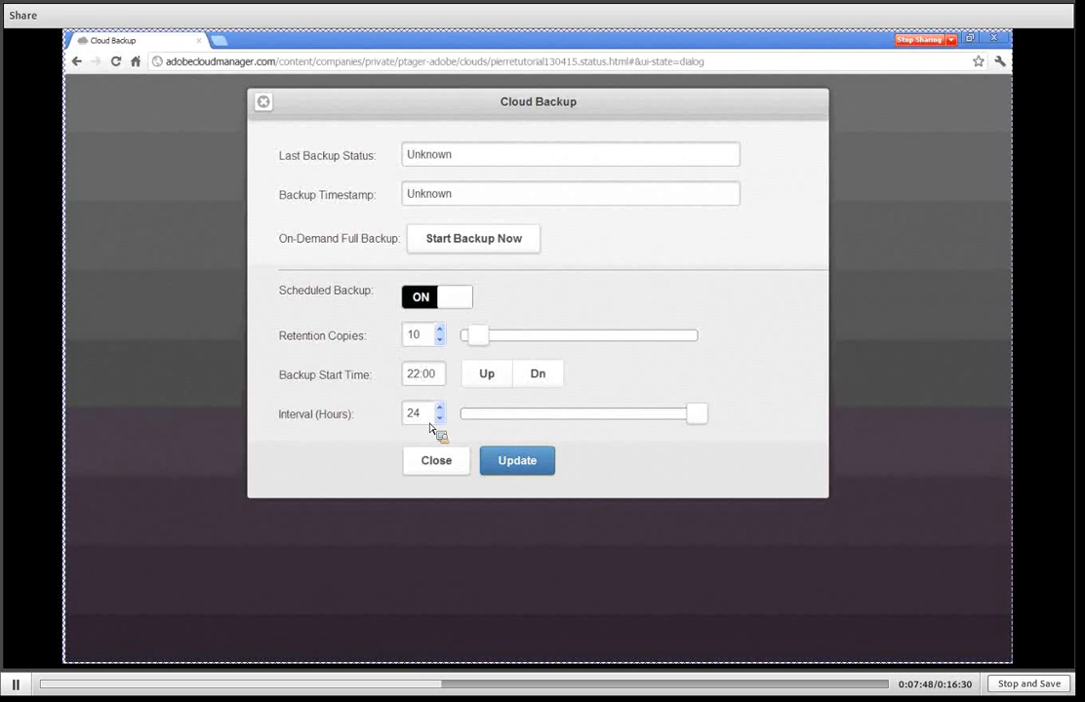
left_click(517, 463)
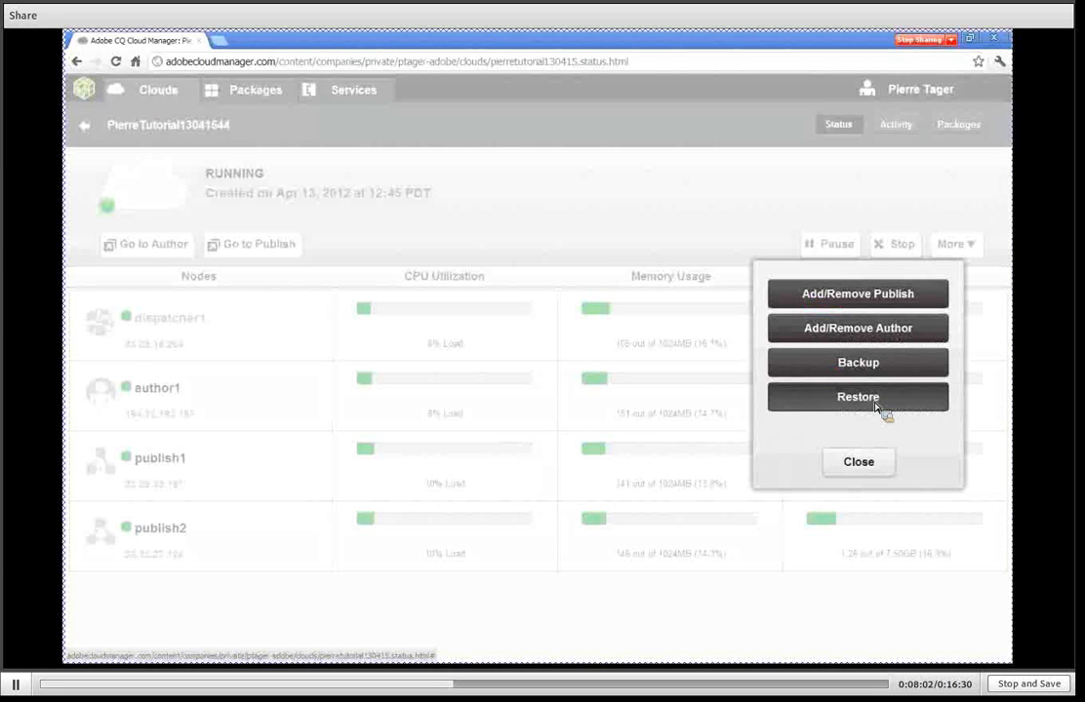
Check the cloud's restore dialog for available backups and close it without restoring.
left_click(857, 397)
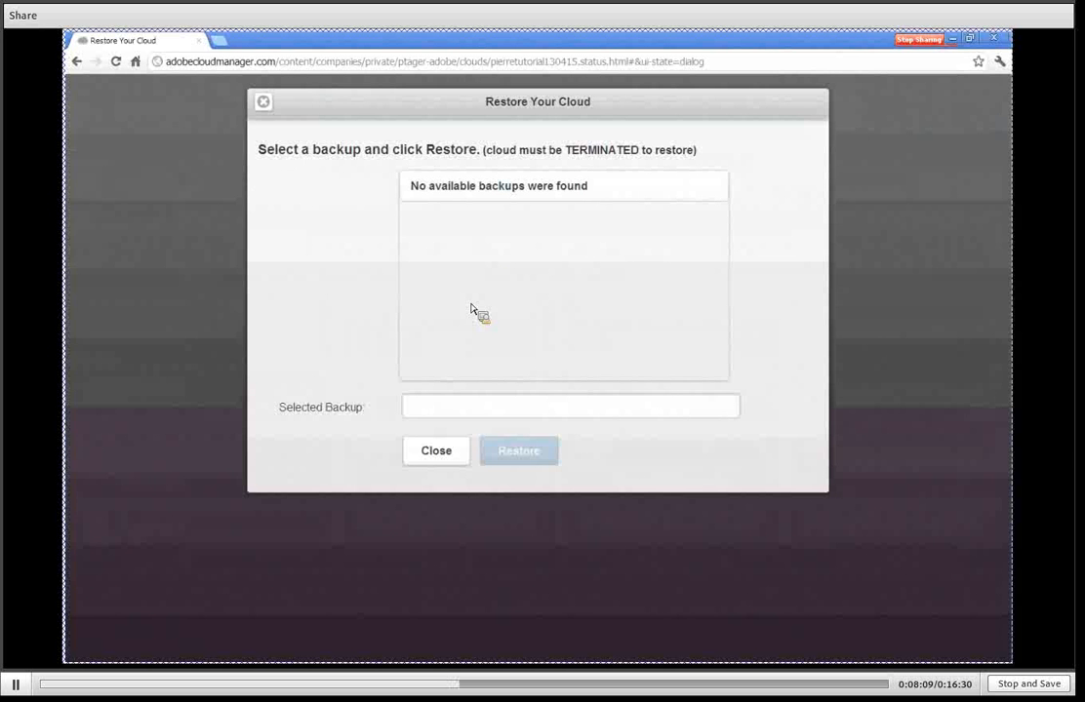
left_click(434, 467)
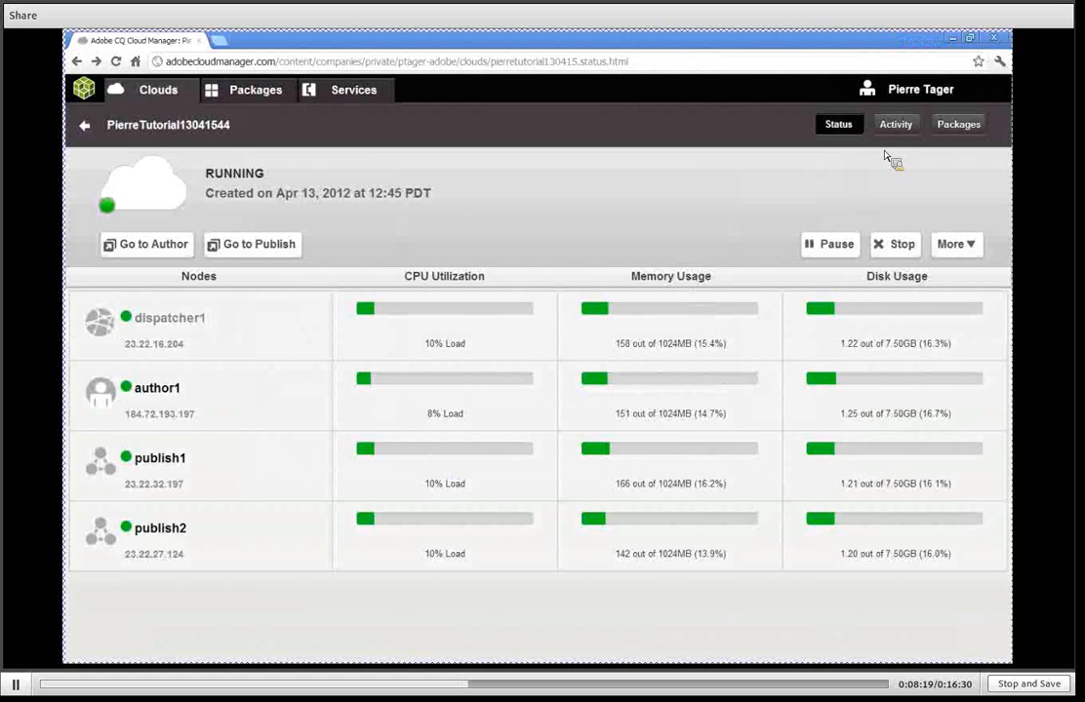
Review the cloud's activity log and the packages installed on each of its nodes, and return to the clouds overview.
left_click(905, 126)
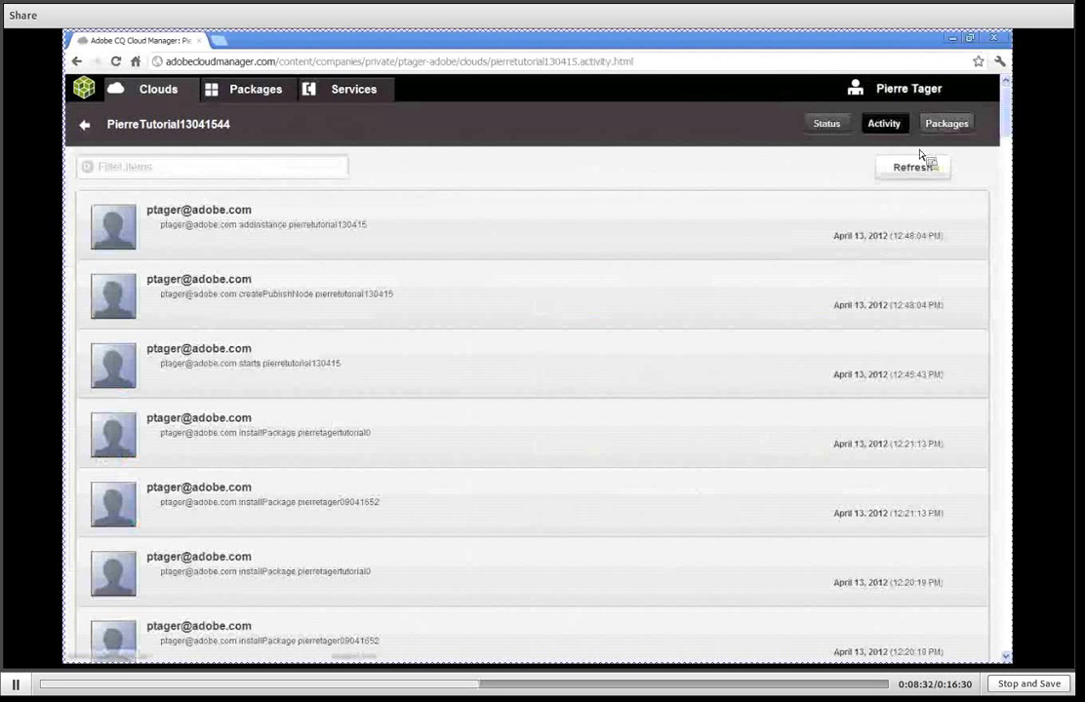
left_click(955, 125)
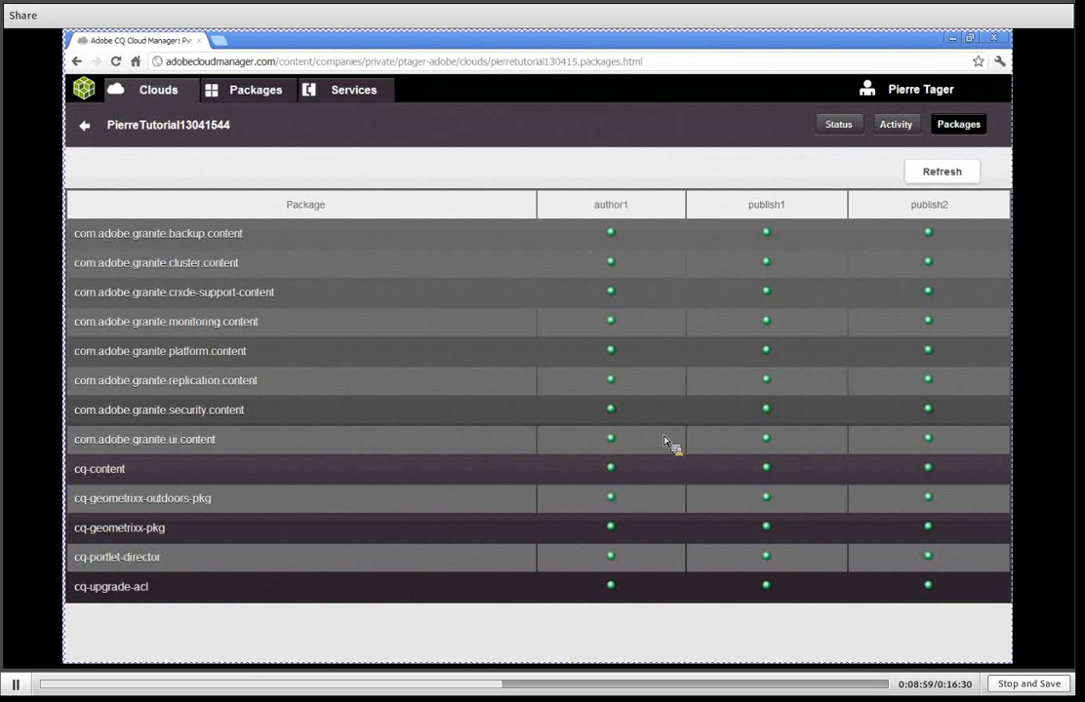
left_click(87, 126)
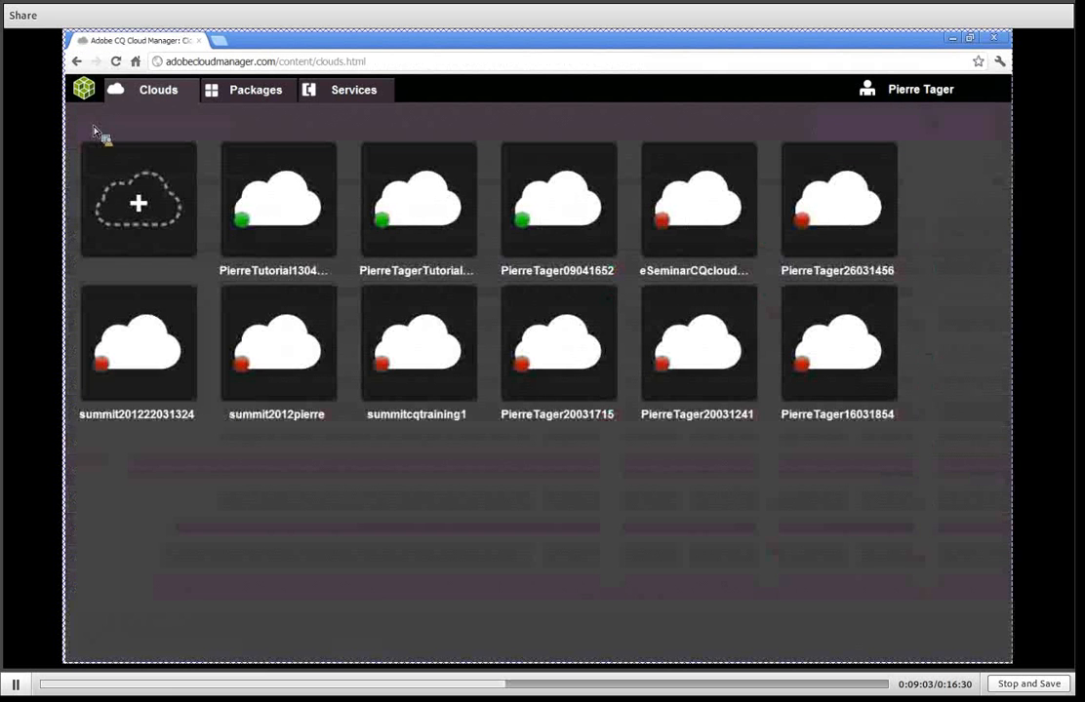
Open the author instance of the new Tutorial cloud and sign in as admin with the account password.
left_click(275, 211)
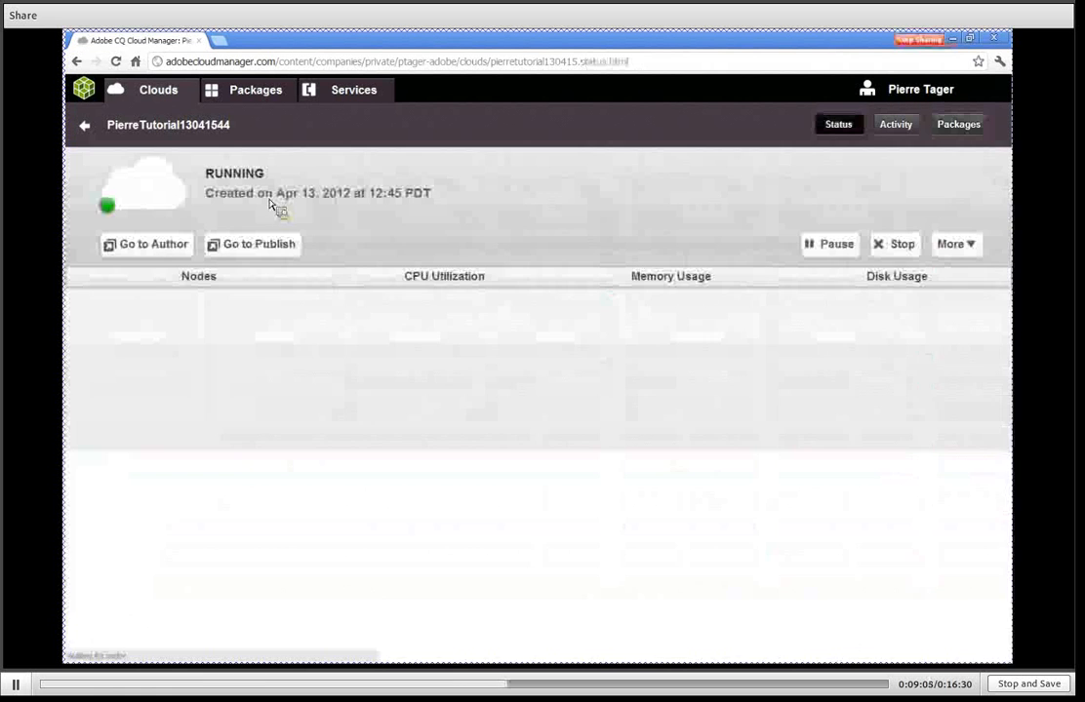
left_click(151, 247)
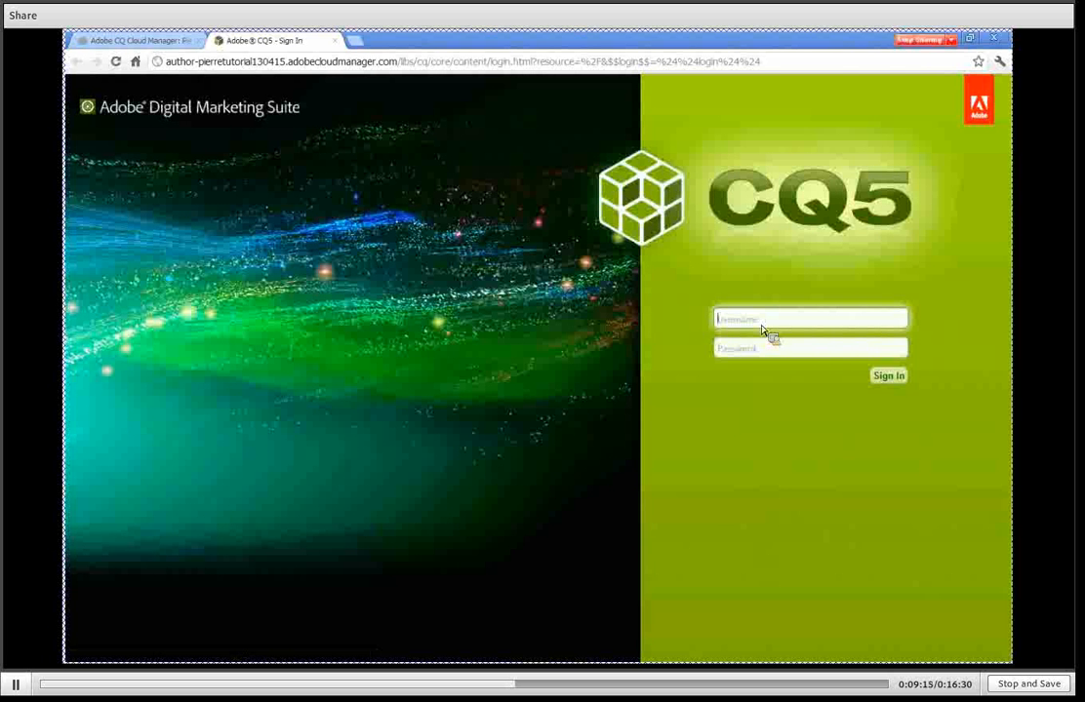
type("admin")
key("Tab")
type("admin")
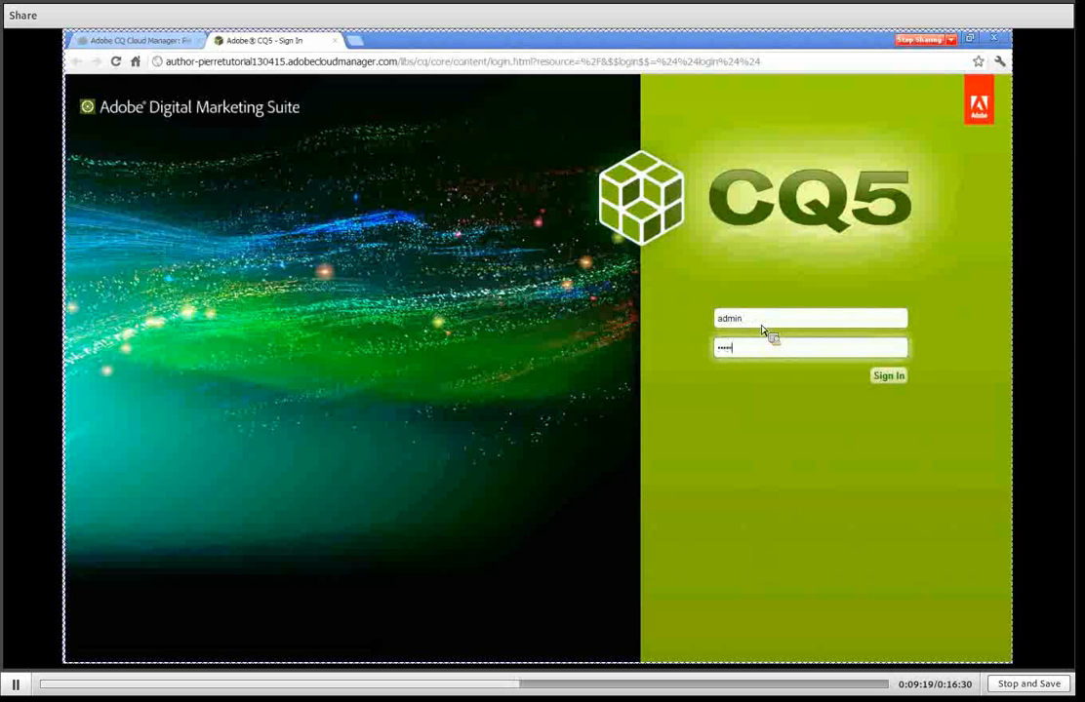
type("•••")
left_click(893, 379)
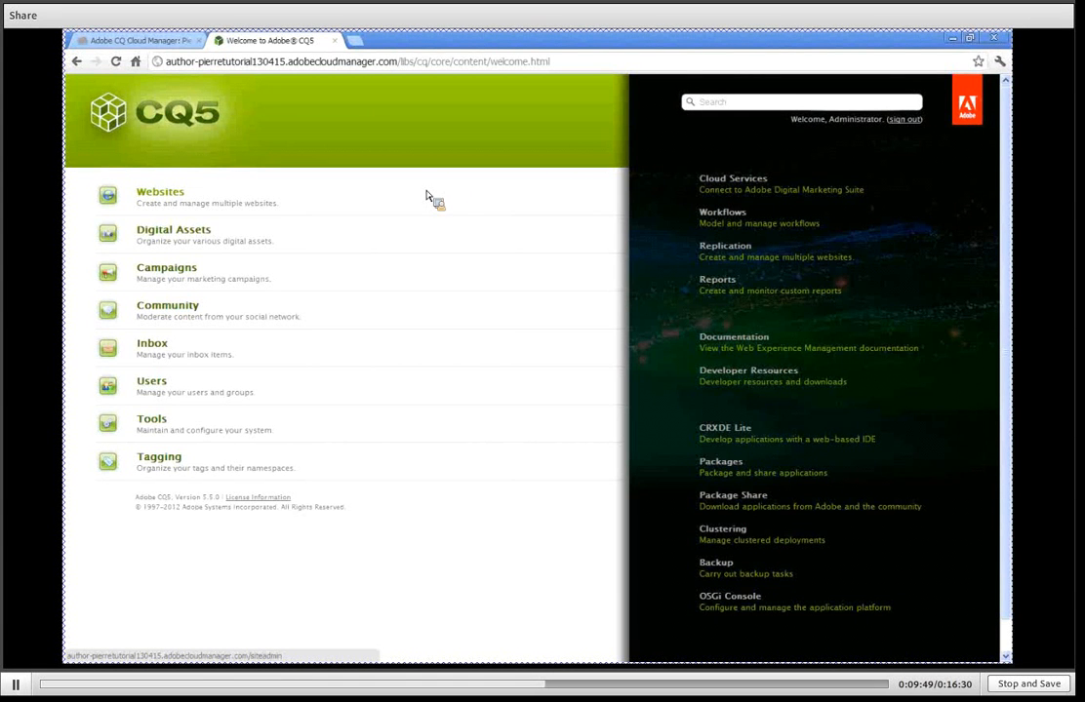
From the cloud's status page, open its publish instance to view the published site, and return to the status page.
left_click(166, 42)
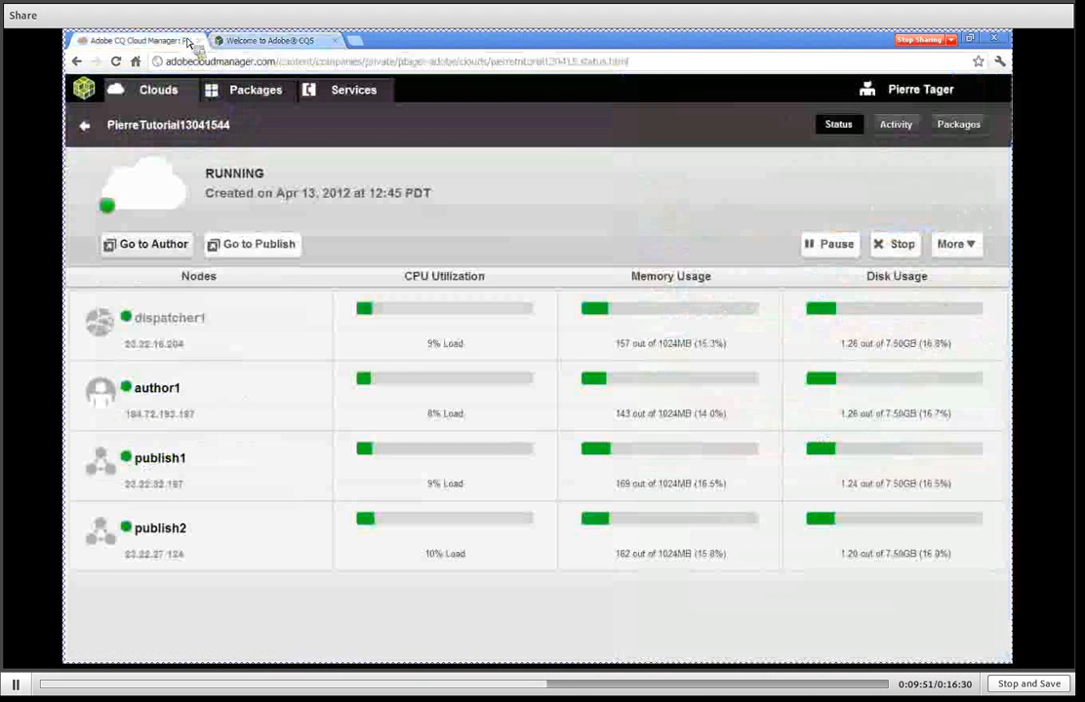
left_click(242, 251)
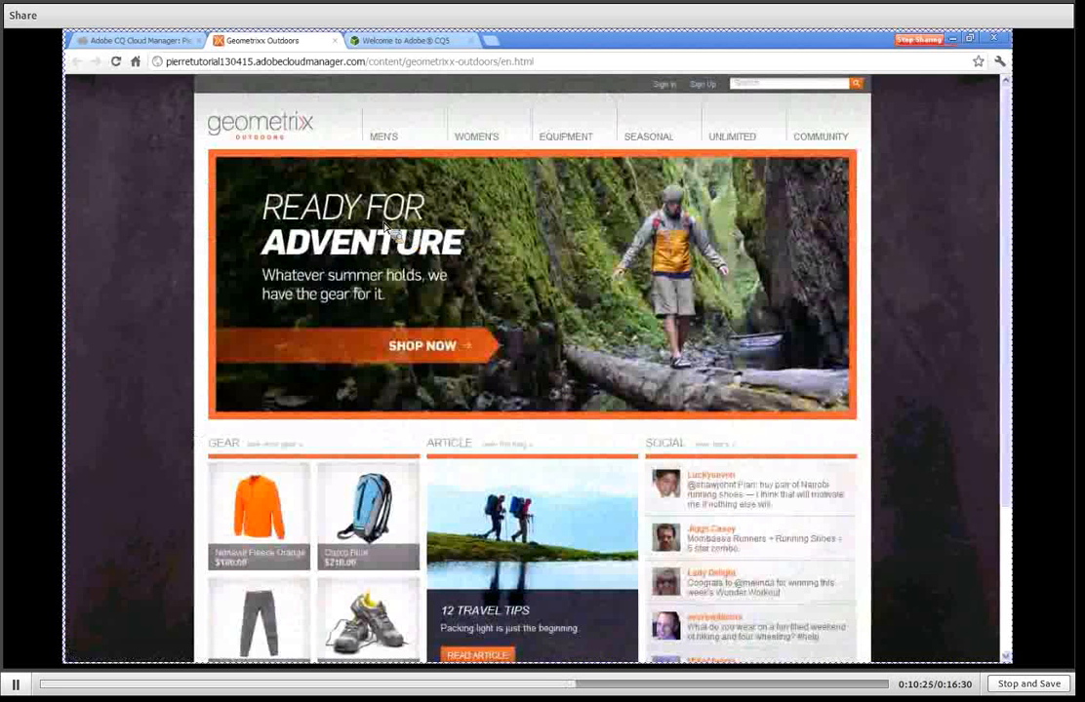
left_click(141, 41)
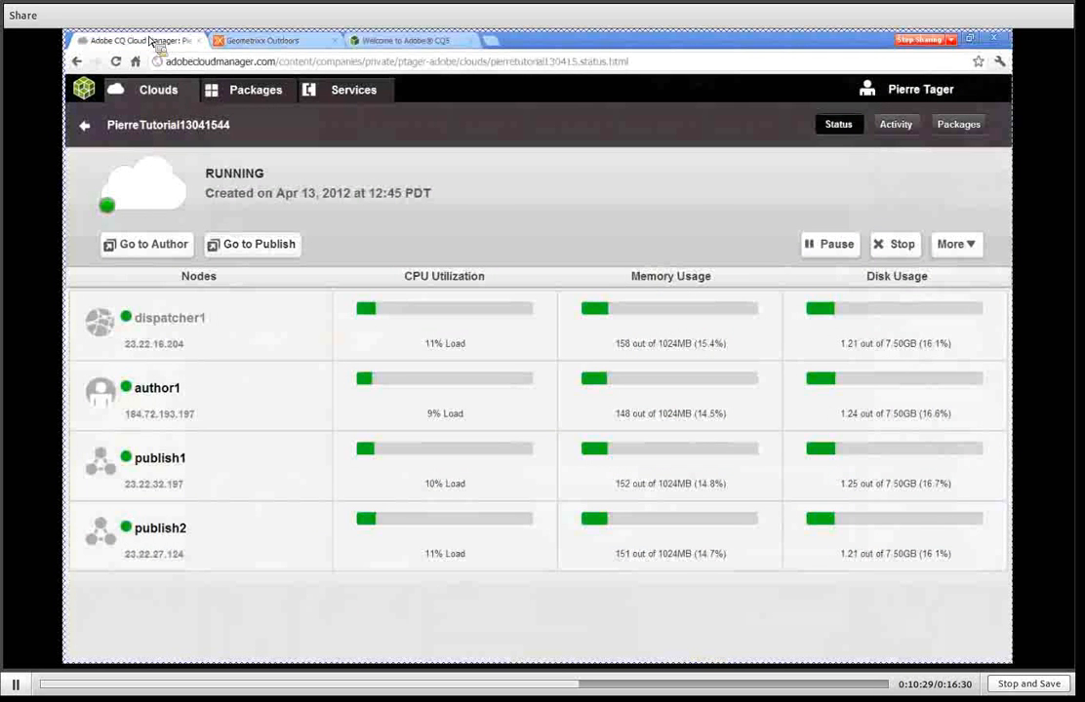
Open the twitter package among the available packages and examine its description and package information.
left_click(251, 94)
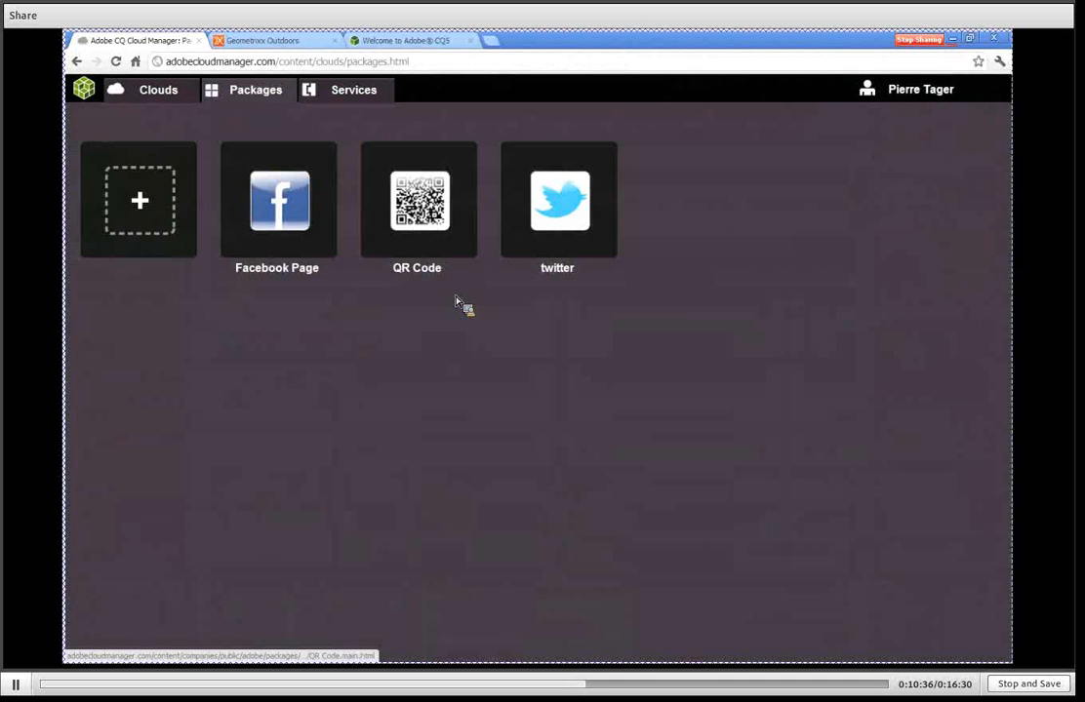
left_click(566, 207)
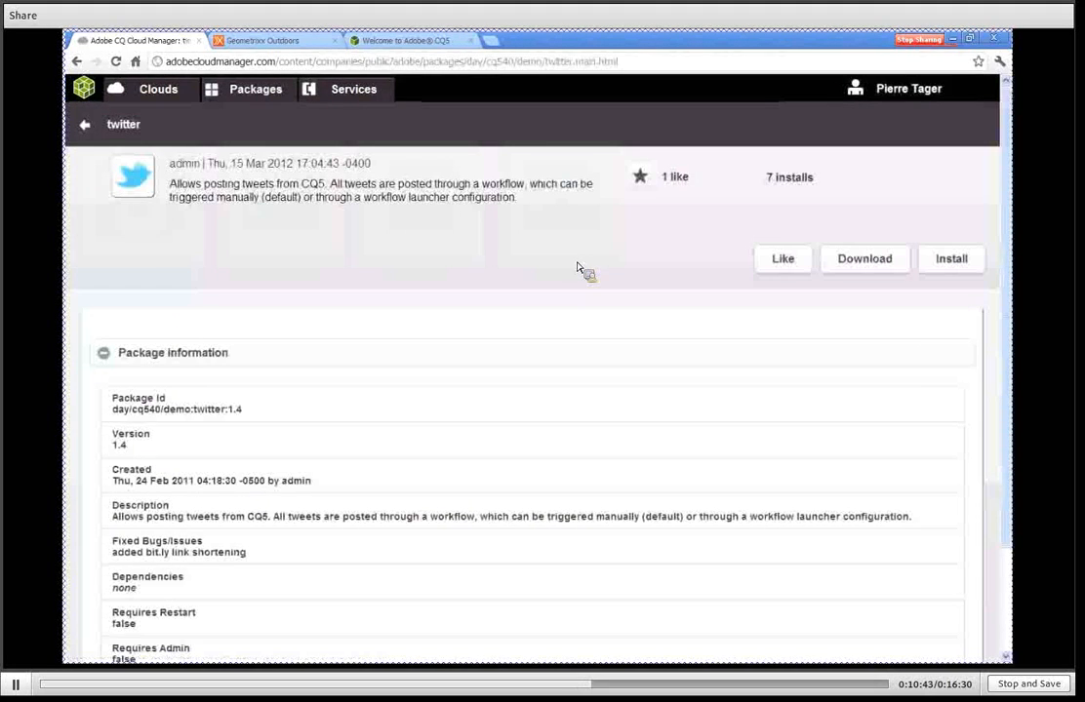
scroll(578, 267, "down", 3)
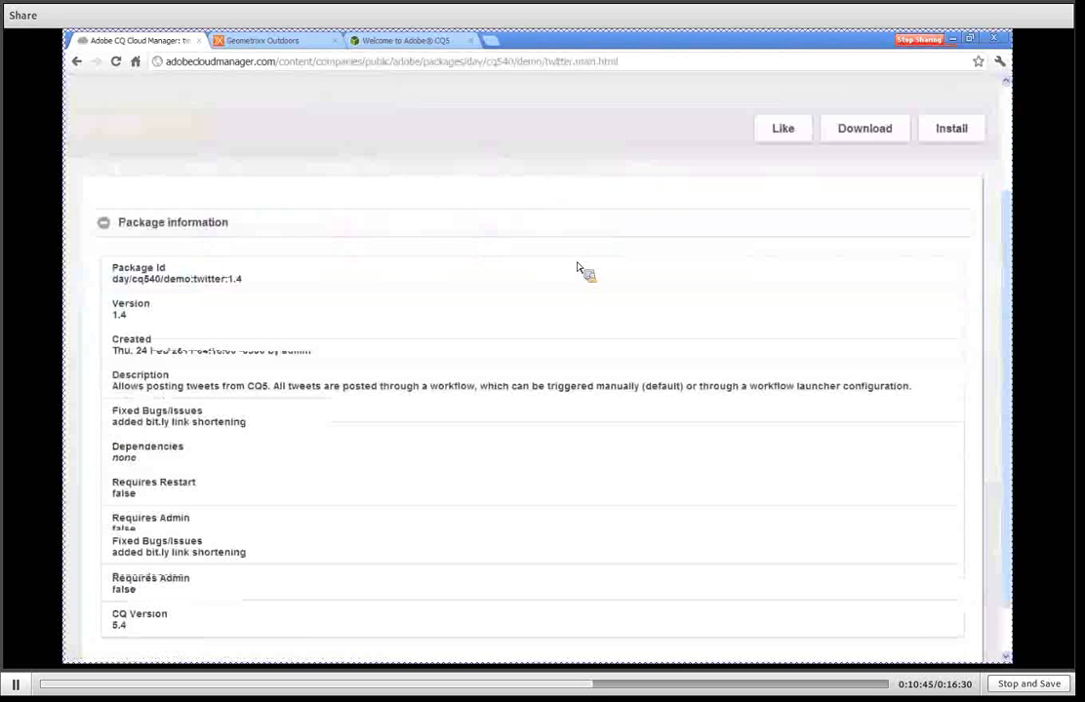
scroll(564, 266, "up", 3)
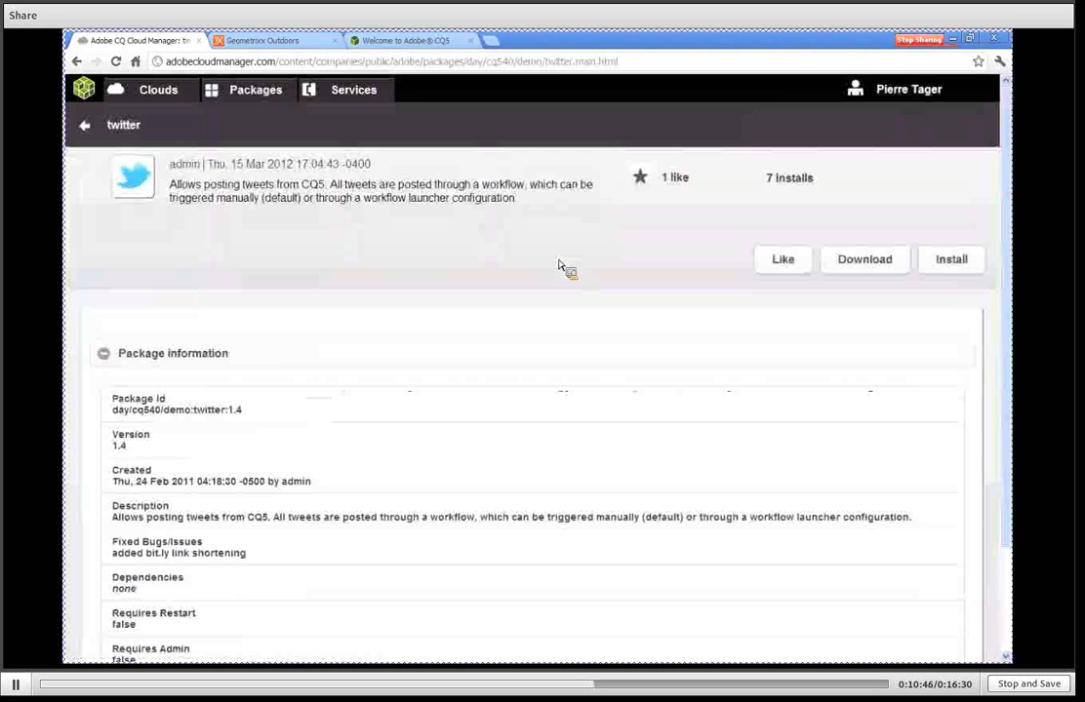
scroll(539, 293, "down", 3)
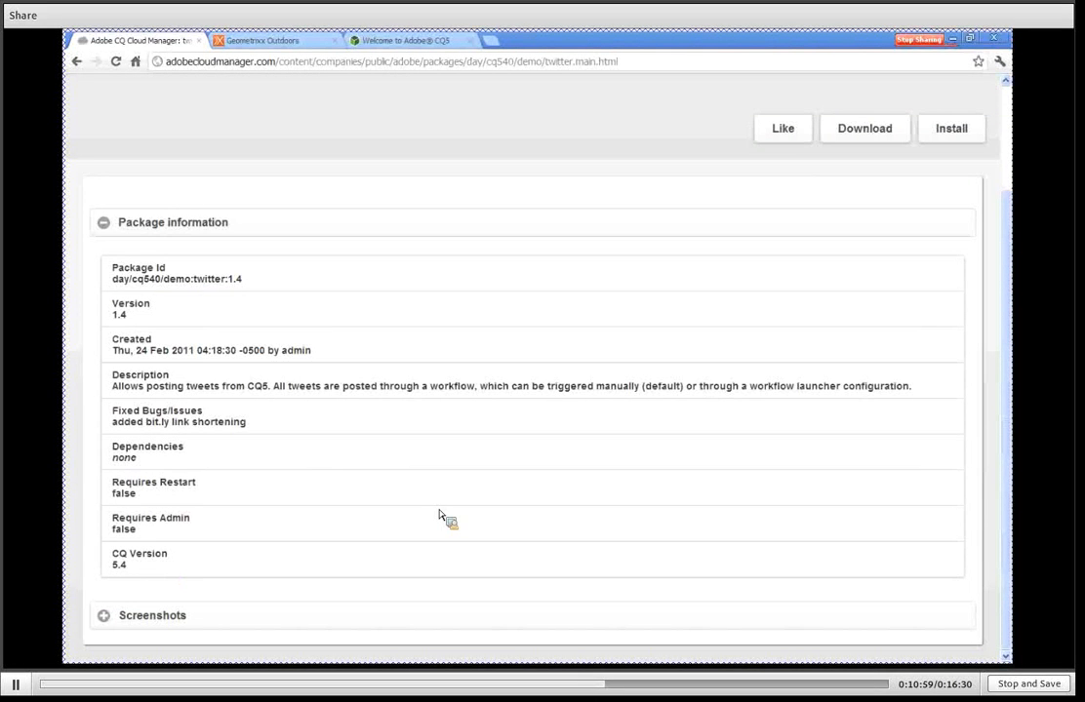
scroll(444, 515, "up", 3)
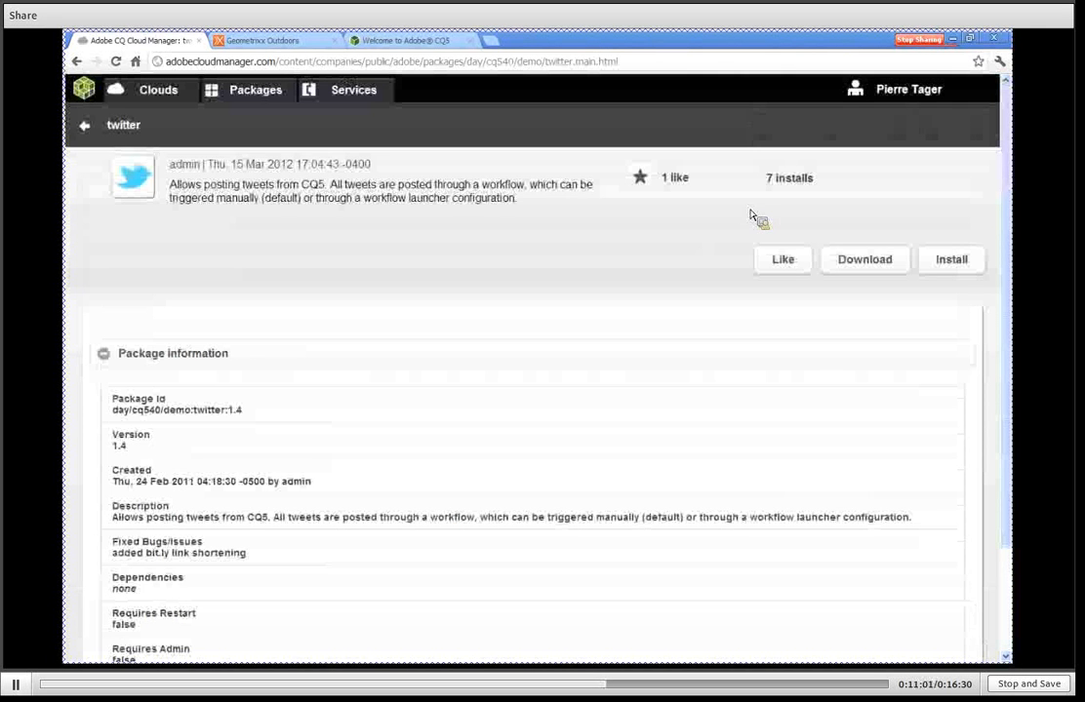
Install the twitter package on all three clouds offered for installation.
left_click(958, 262)
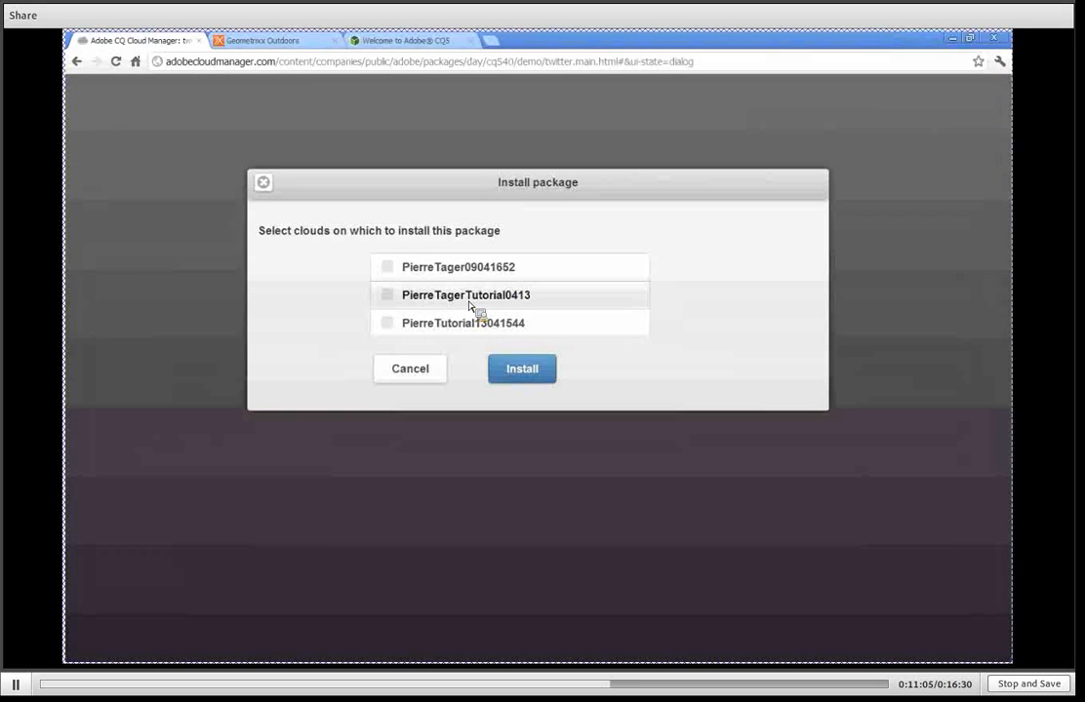
left_click(394, 277)
left_click(392, 295)
left_click(392, 319)
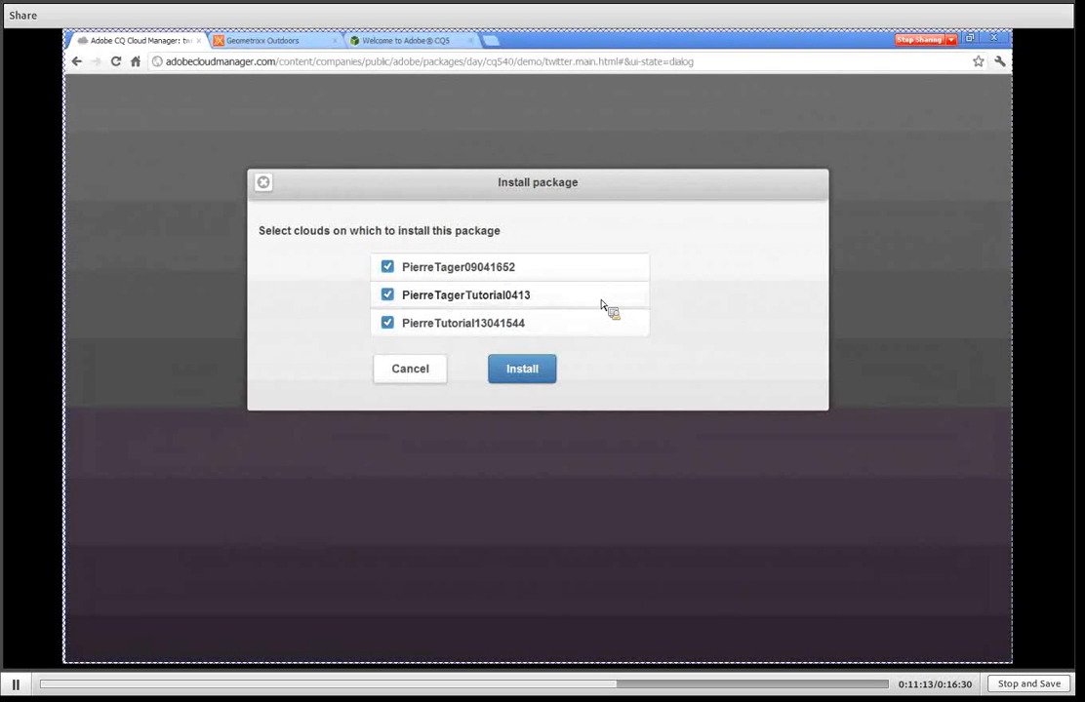
left_click(530, 373)
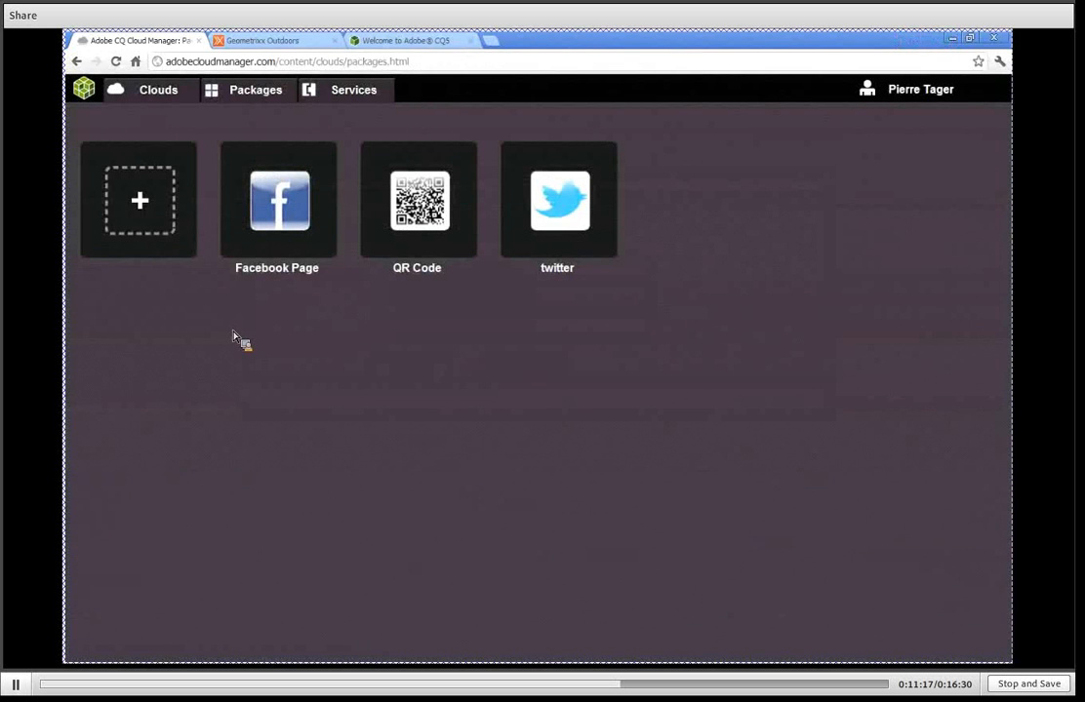
Open the first running Tutorial cloud and check its installed packages for the twitter package on the author and publish nodes.
left_click(149, 98)
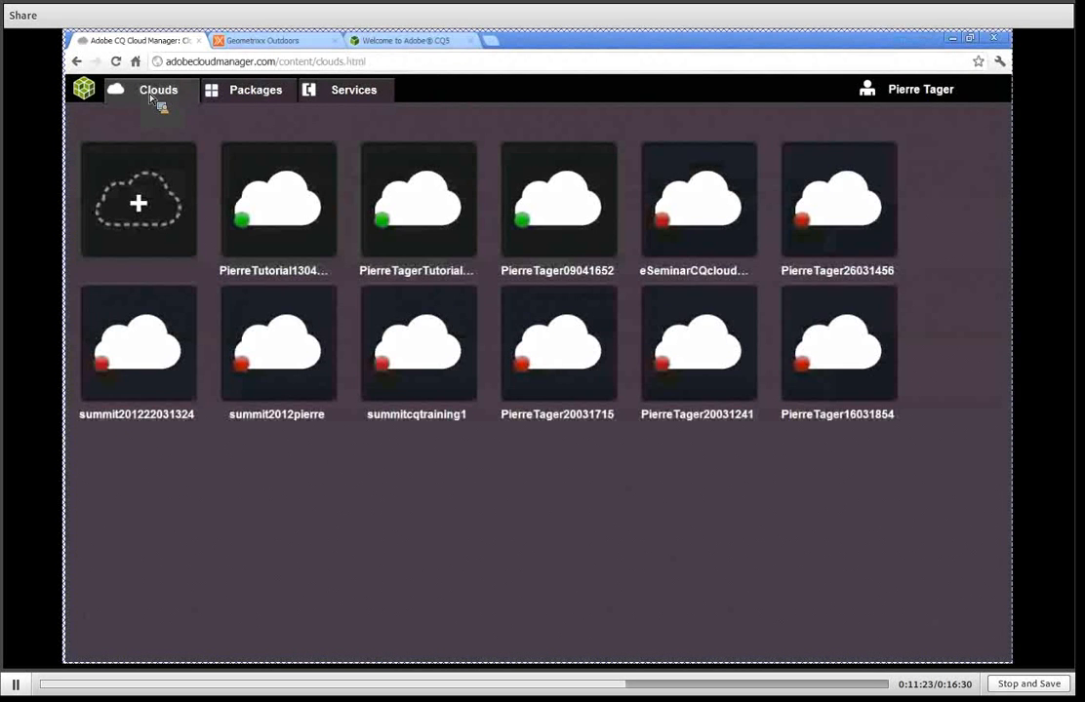
left_click(283, 208)
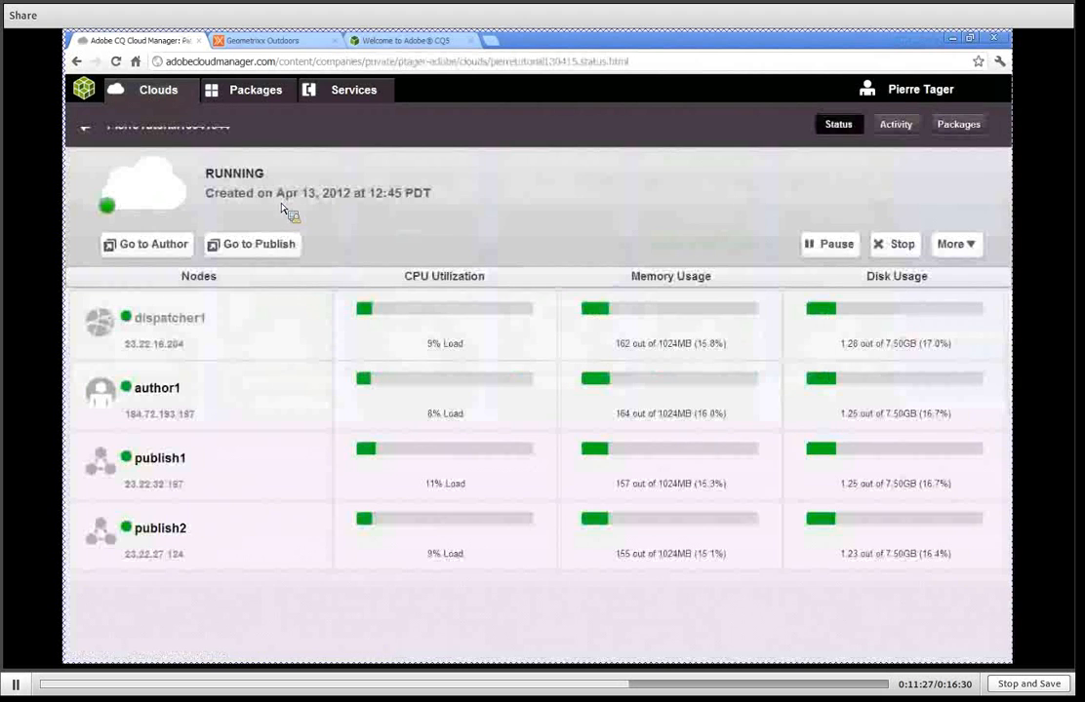
left_click(961, 126)
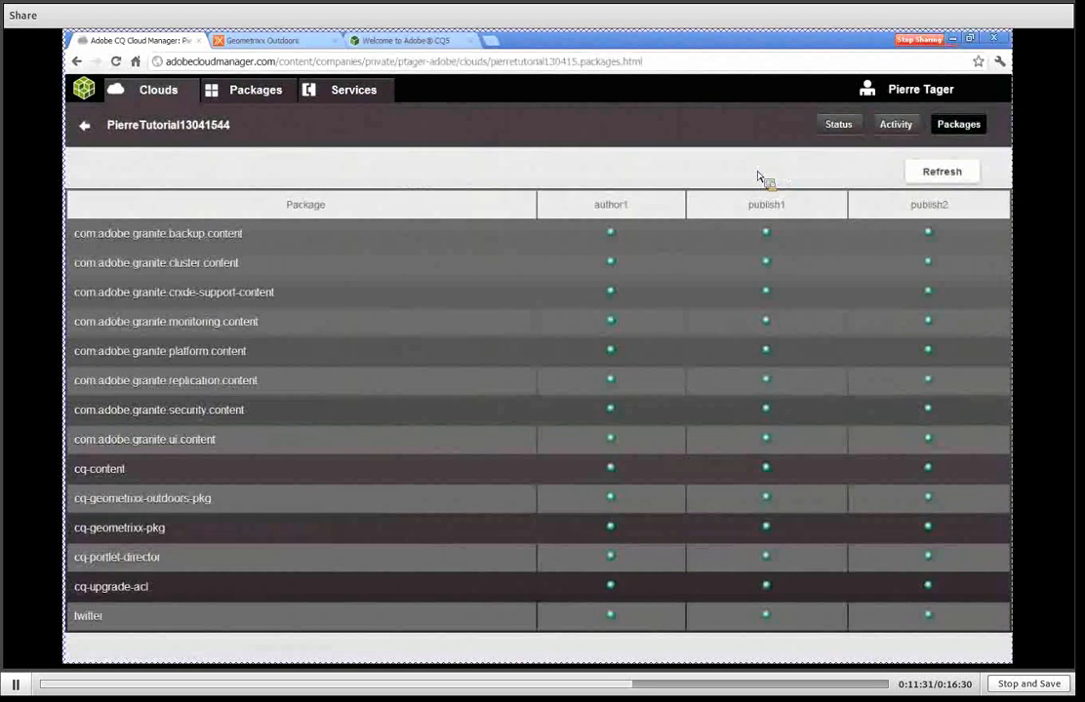
double_click(76, 617)
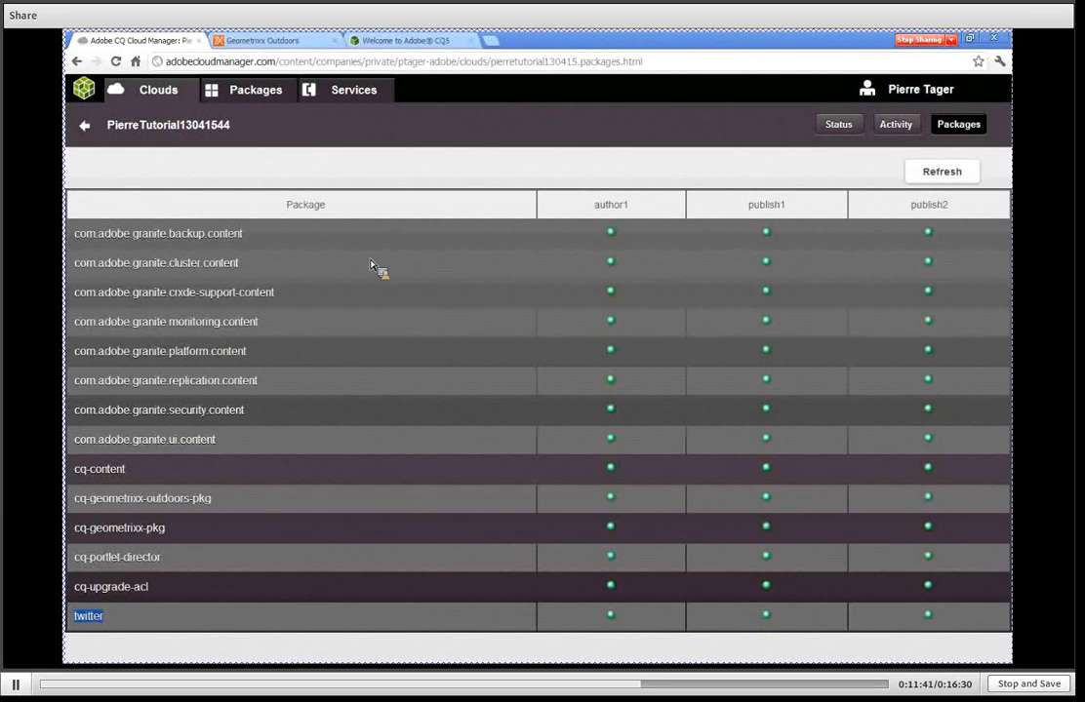
Browse the packages that can be added, filtering by the Mobile, Social Collaboration and All categories.
left_click(246, 97)
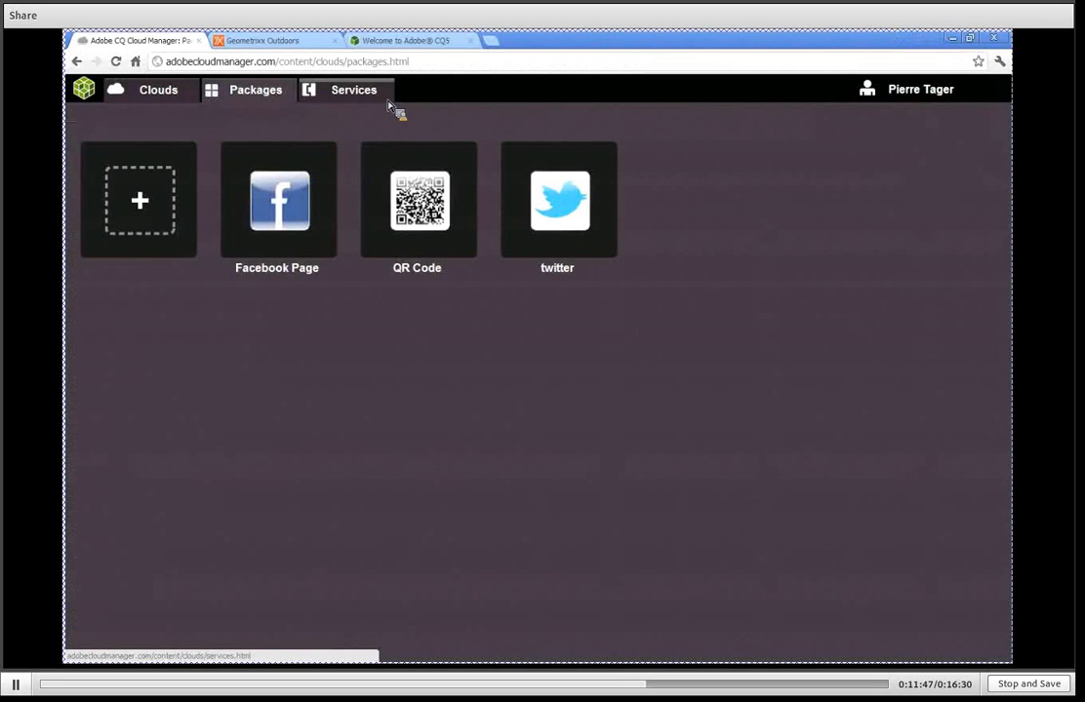
left_click(145, 200)
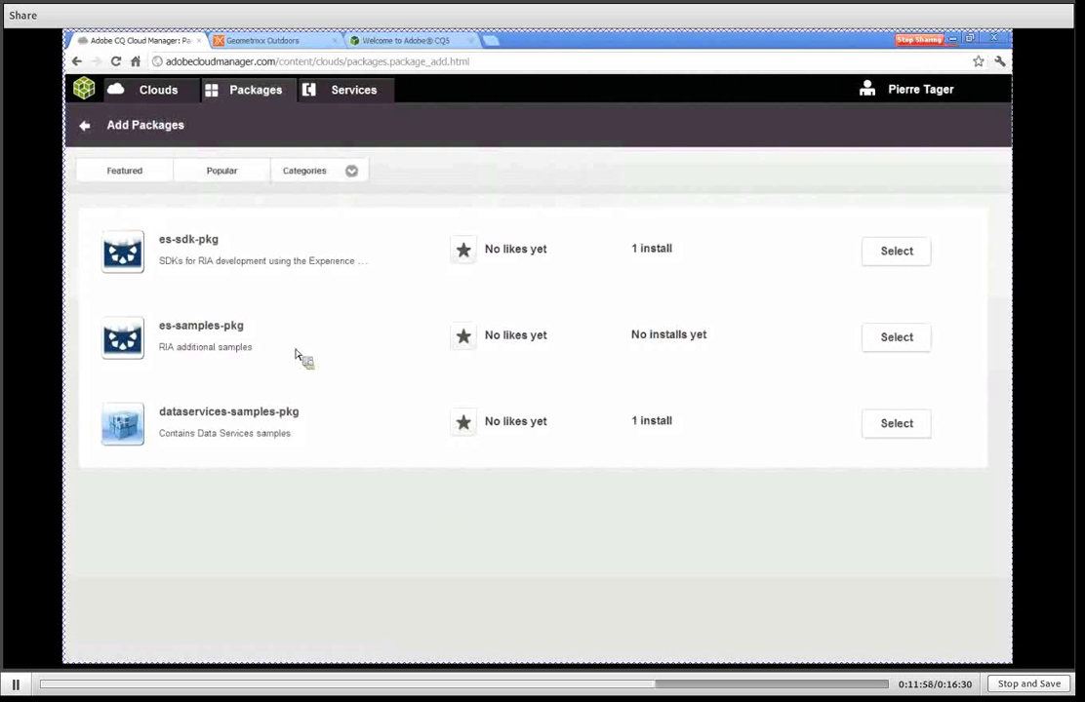
left_click(348, 171)
left_click(338, 243)
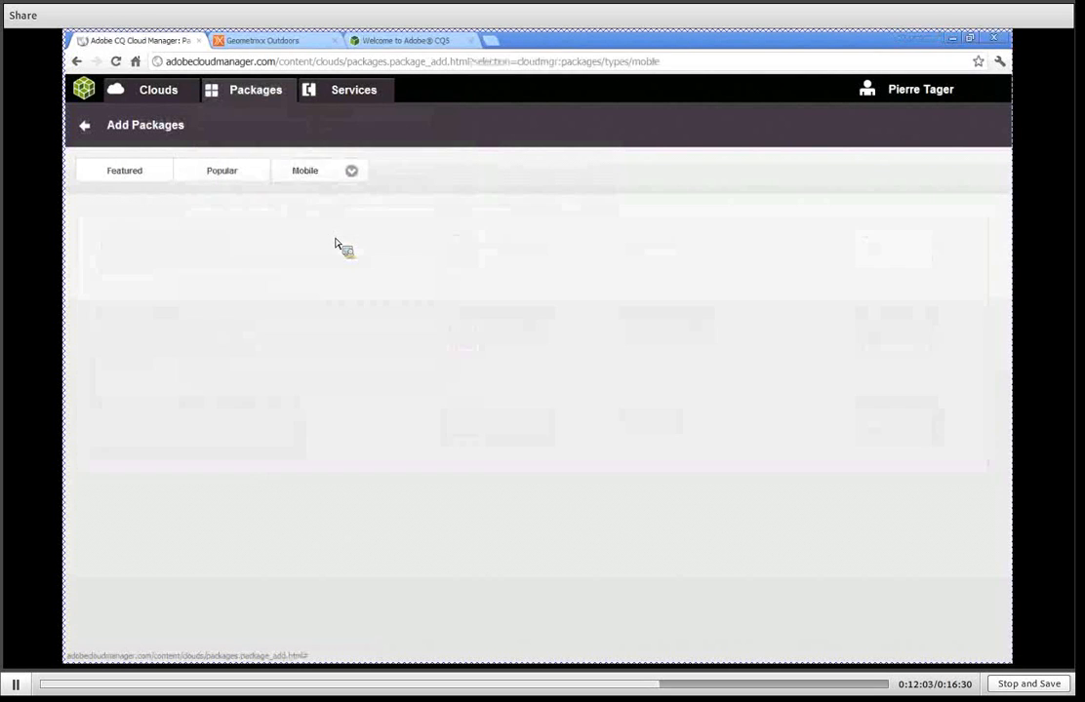
left_click(365, 171)
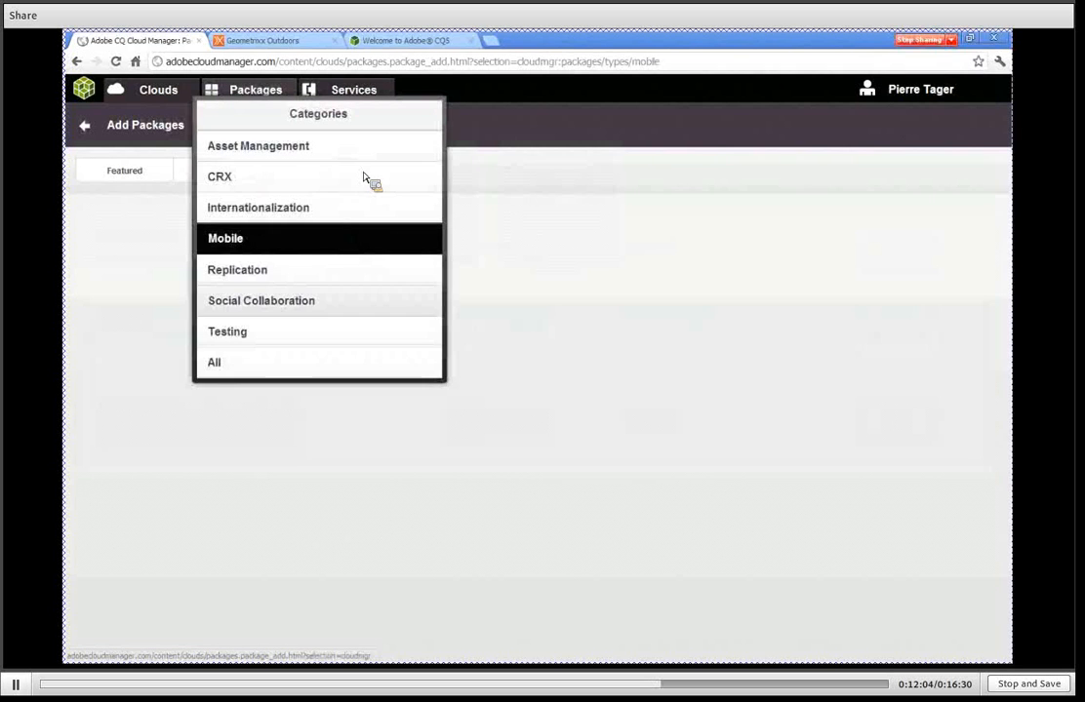
left_click(331, 303)
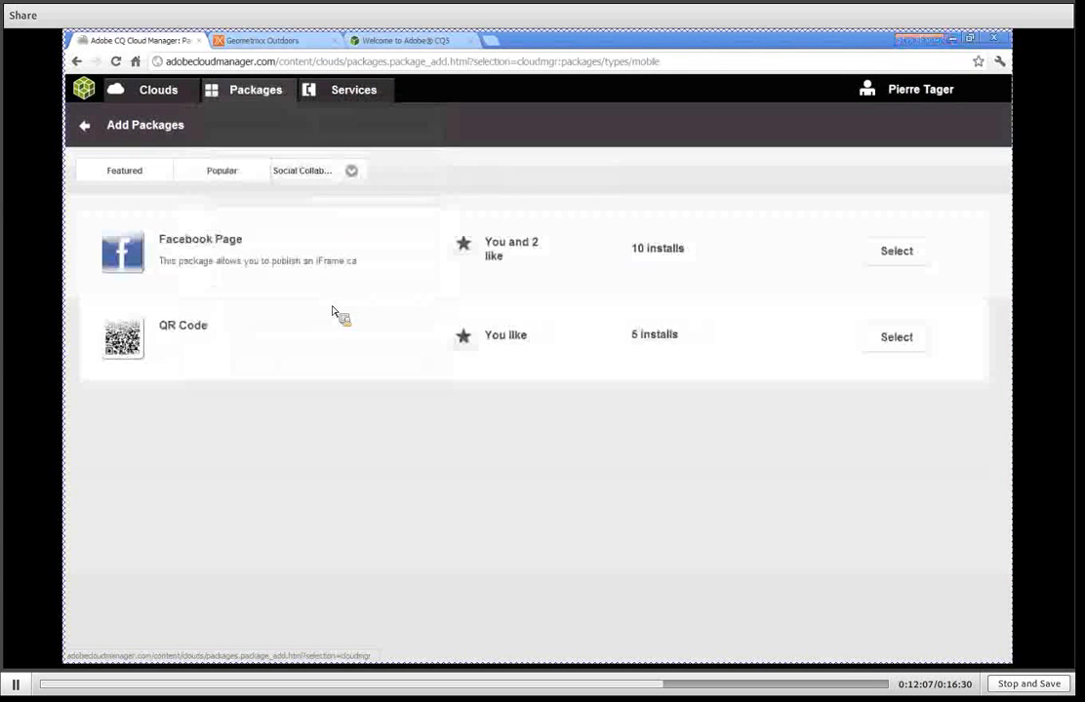
left_click(351, 170)
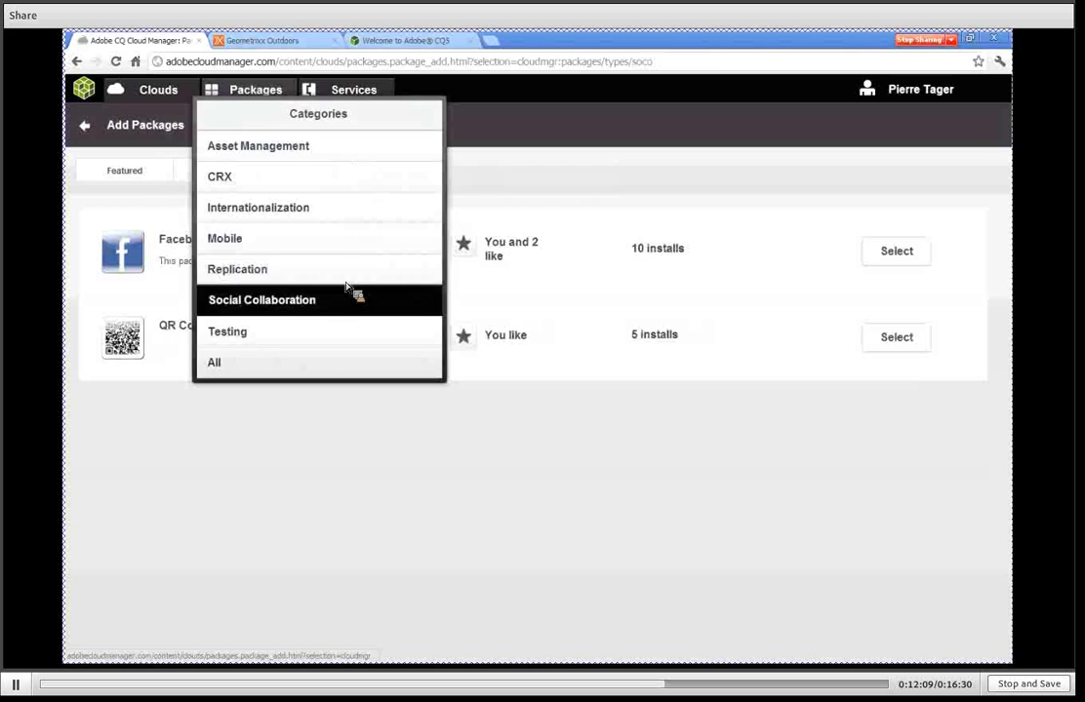
left_click(340, 365)
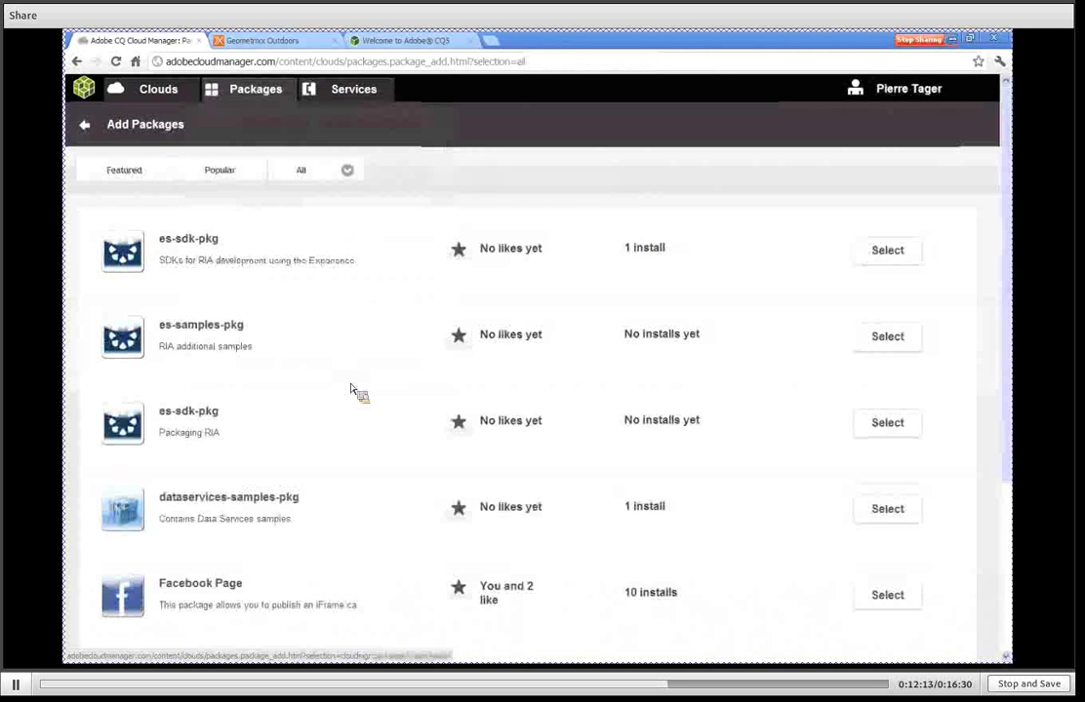
View the dataservices-samples-pkg details and the clouds it can be installed on, and cancel the installation.
left_click(885, 508)
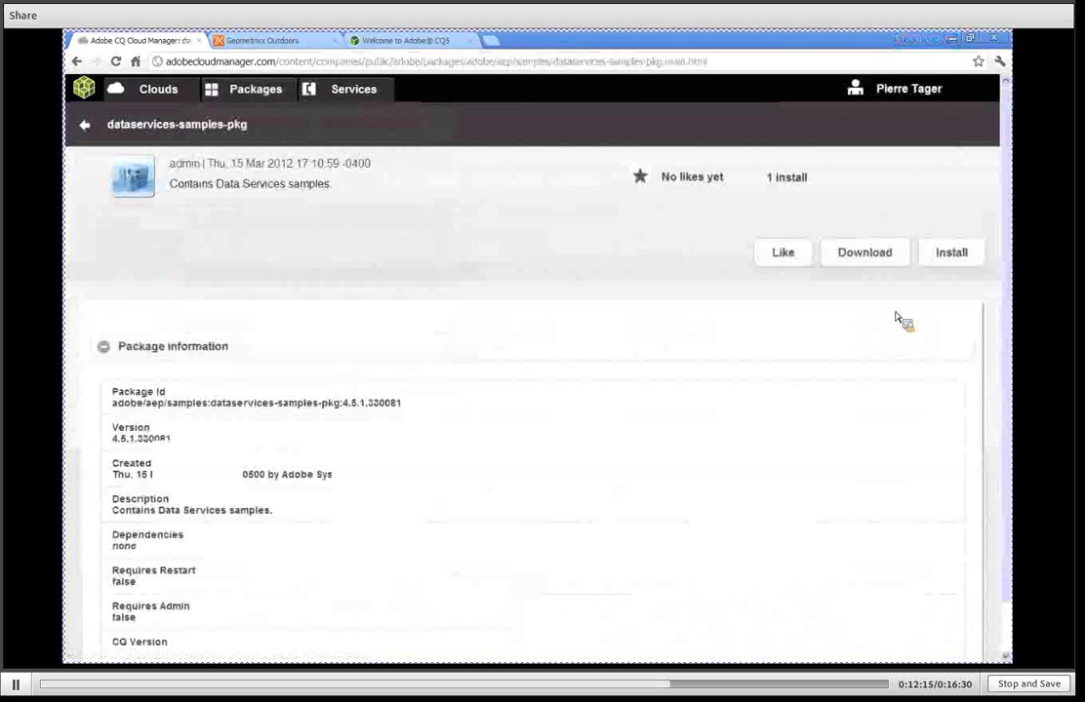
left_click(949, 255)
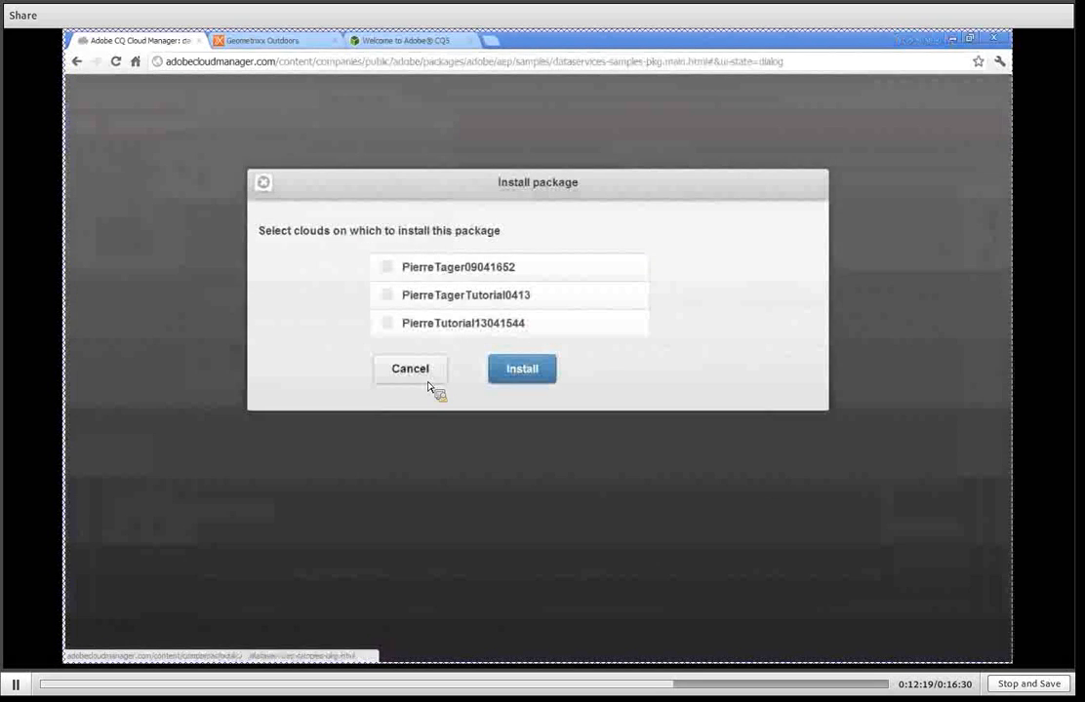
left_click(414, 376)
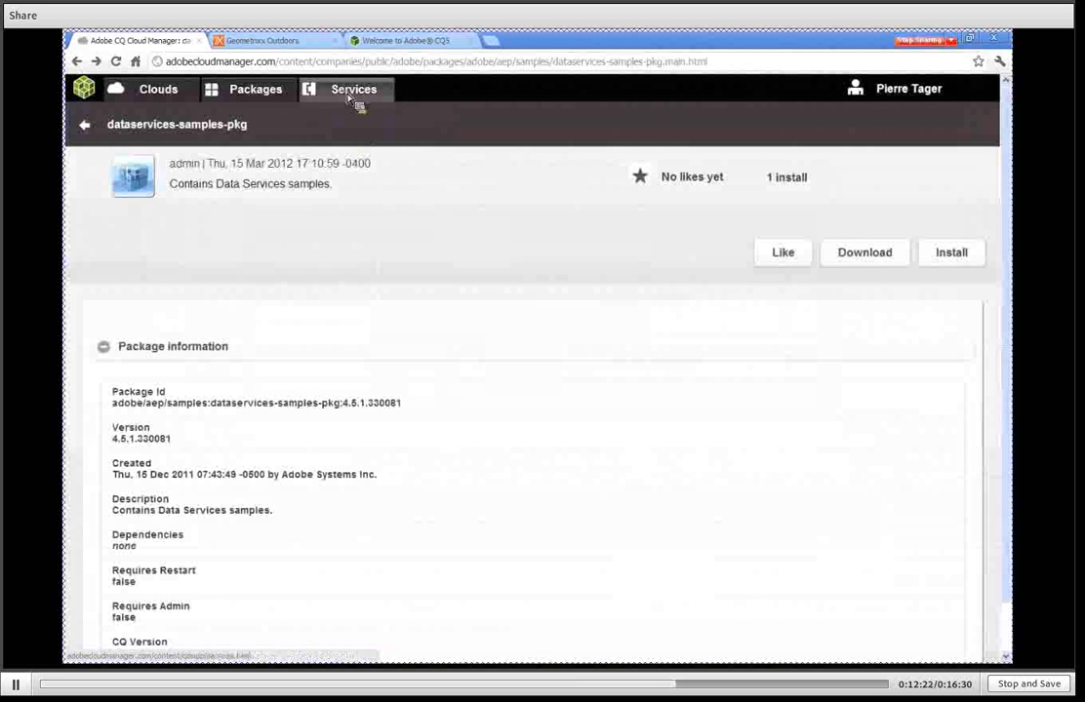
Examine the access key, secret key, key pair and PEM file fields for adding an Amazon cloud provider service, and cancel.
left_click(351, 96)
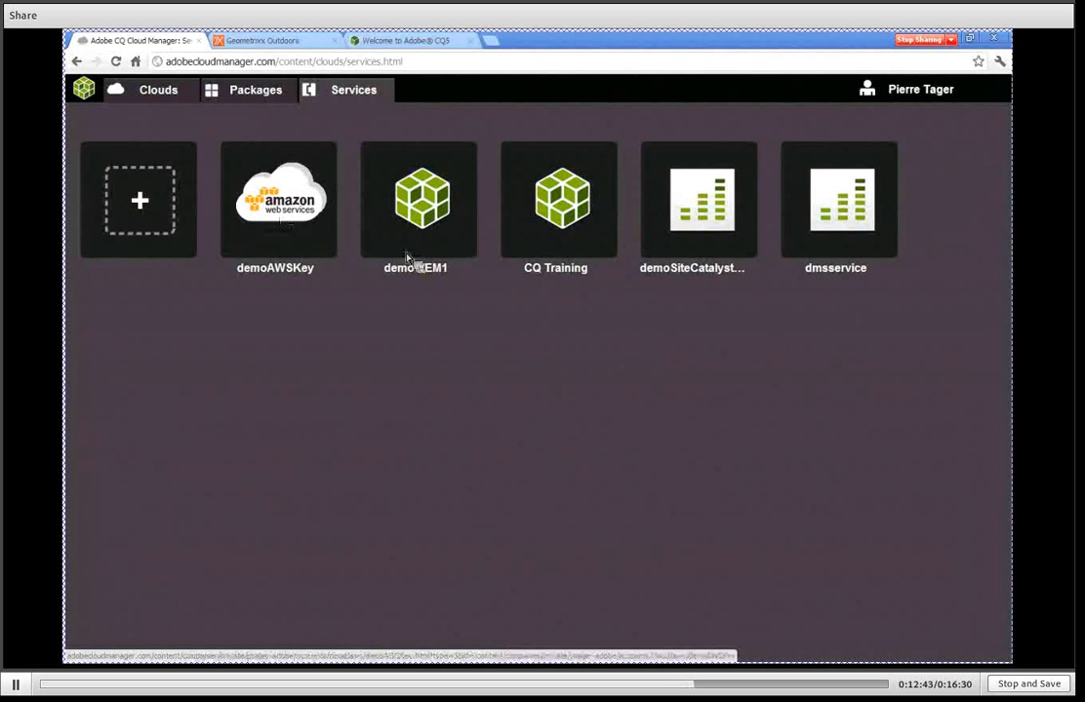
left_click(142, 201)
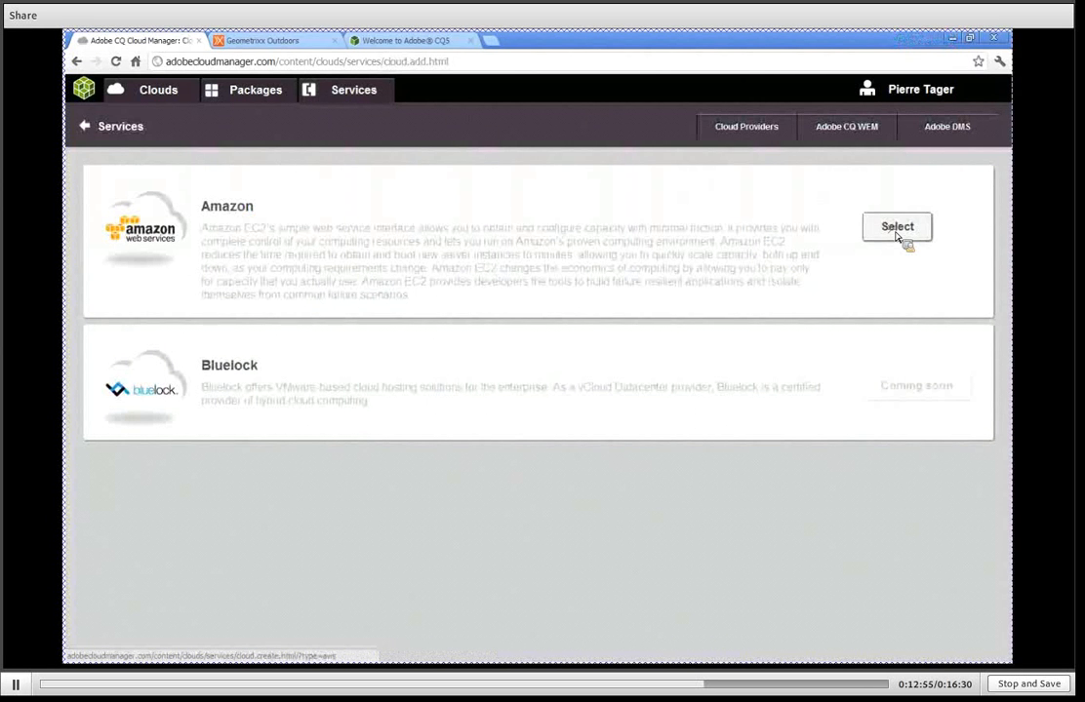
left_click(898, 228)
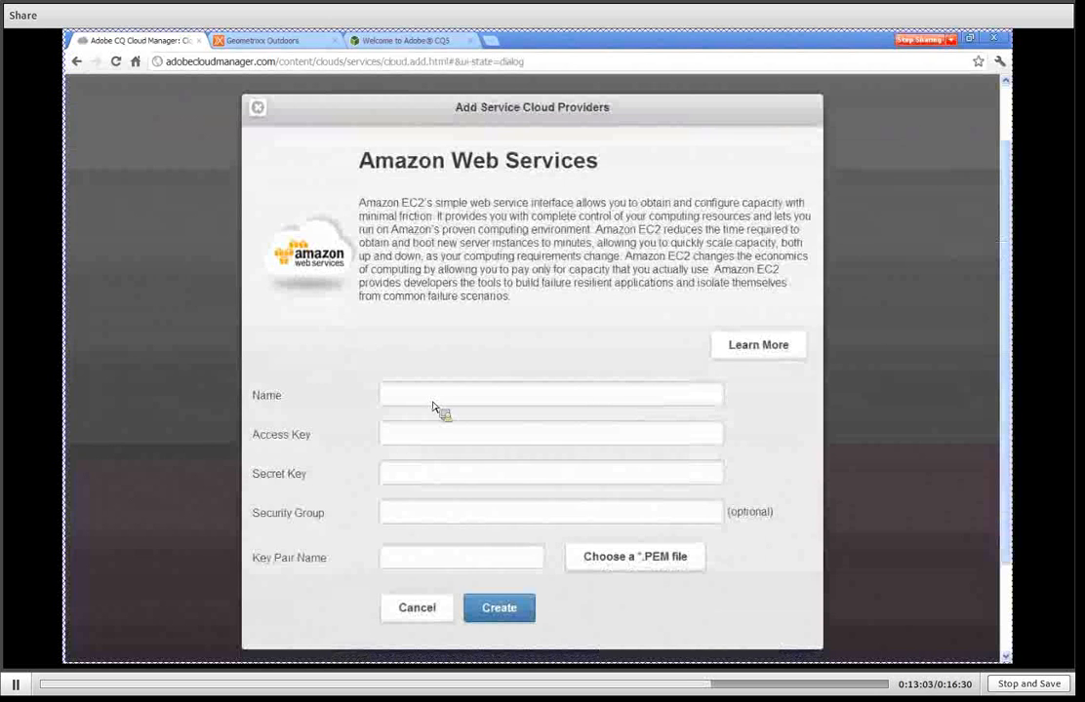
double_click(264, 435)
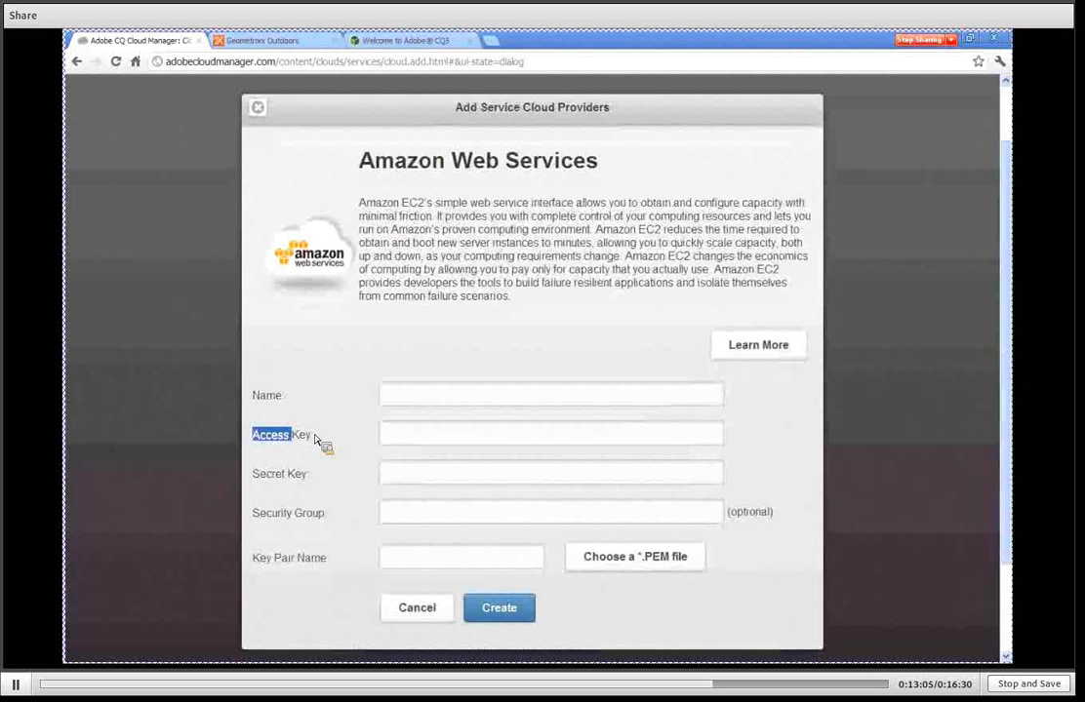
left_click_drag(252, 475, 327, 479)
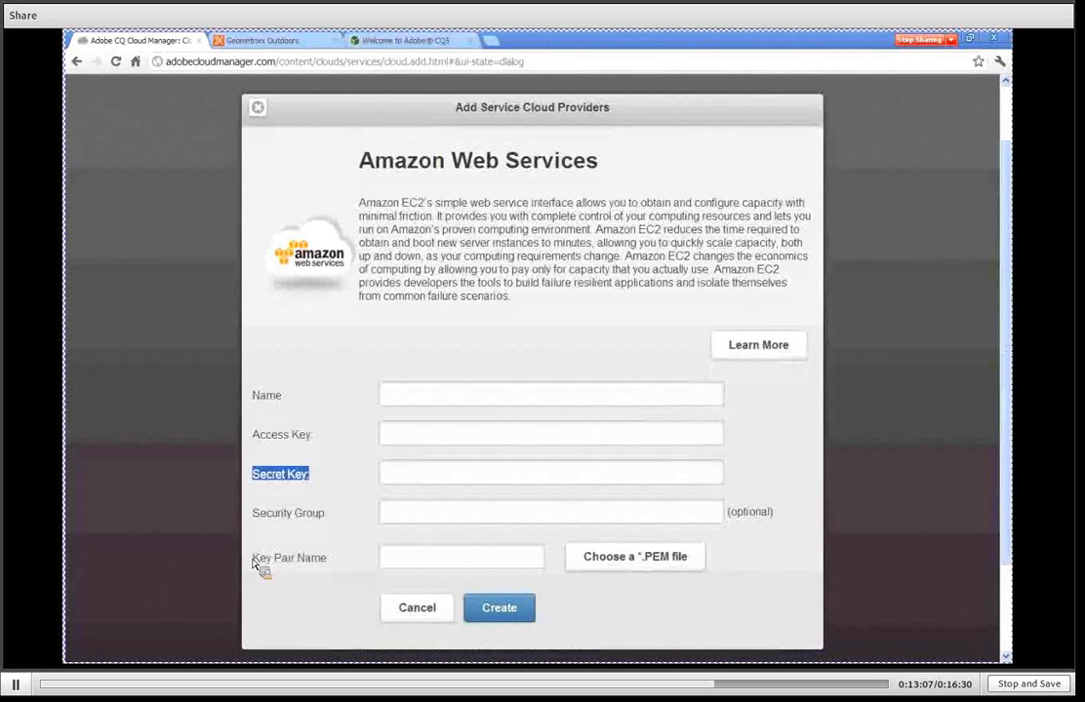
left_click_drag(253, 559, 361, 568)
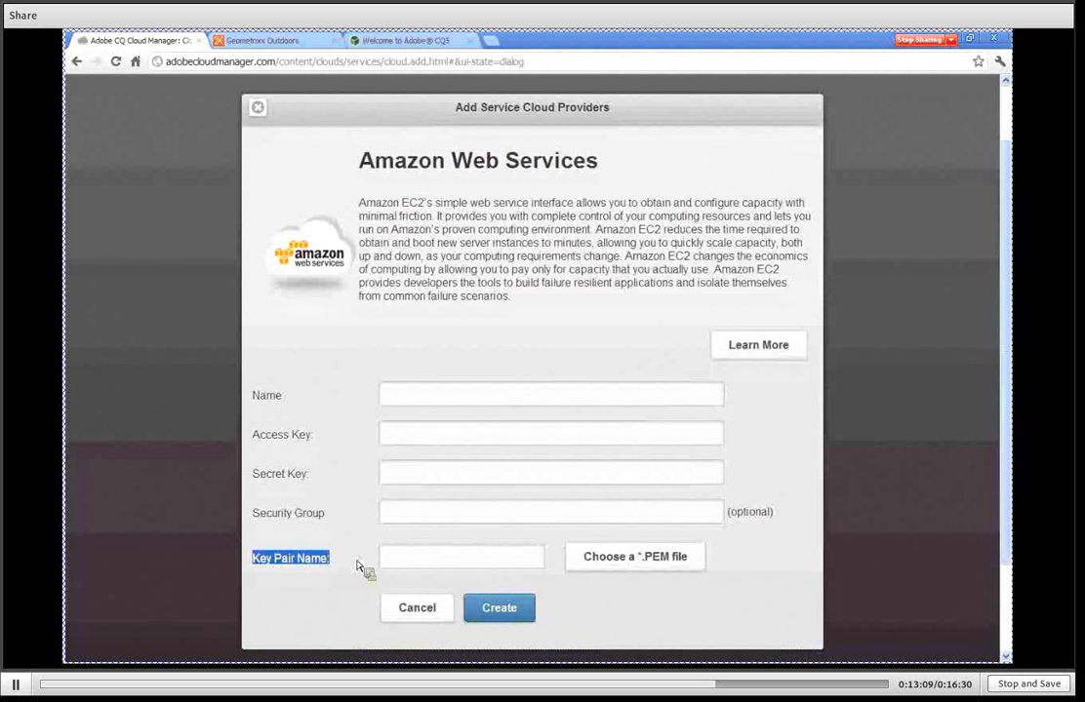
left_click_drag(627, 571, 657, 575)
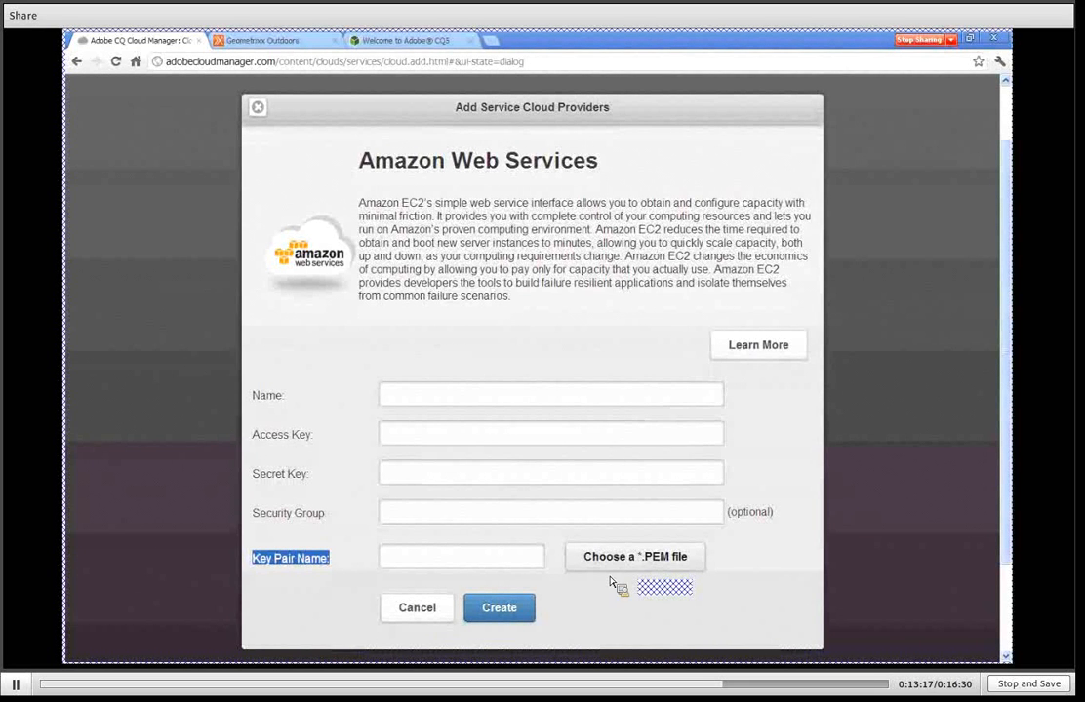
left_click(434, 610)
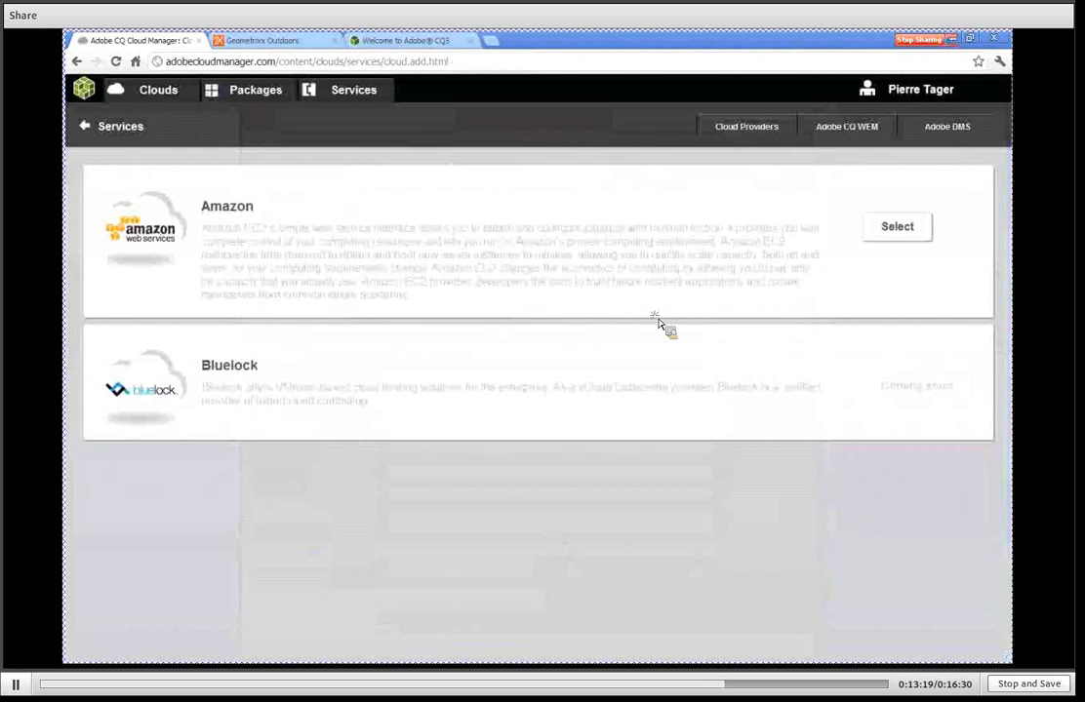
Examine the name, description and license file fields for adding an Adobe CQ WEM service, and cancel.
left_click(841, 132)
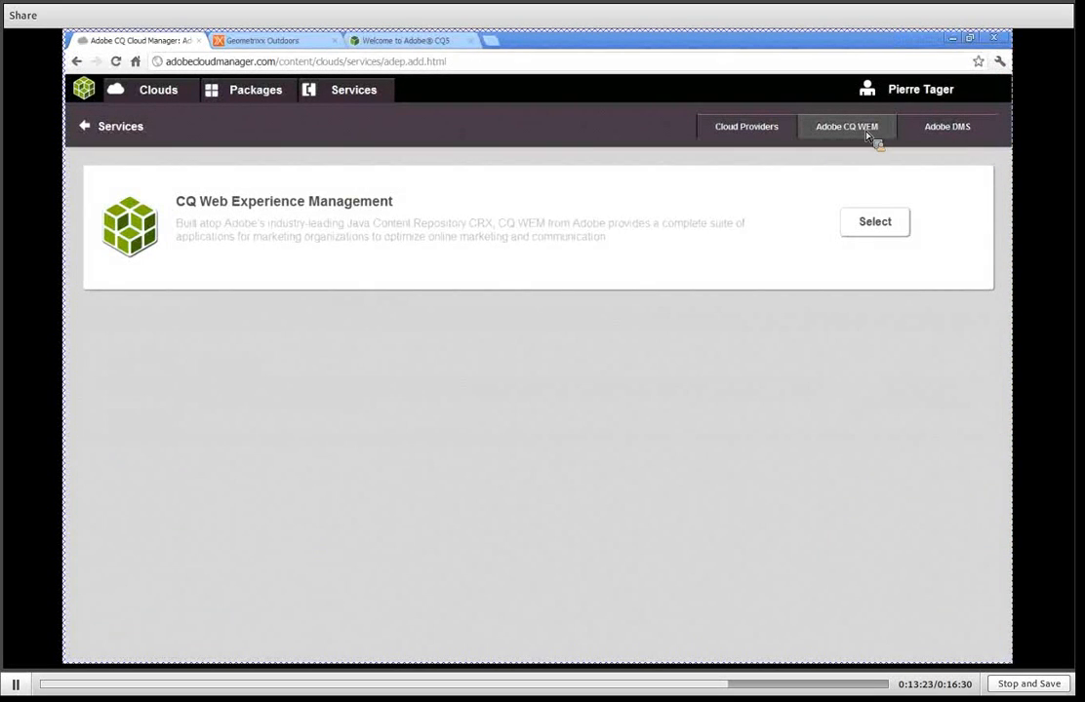
left_click(881, 224)
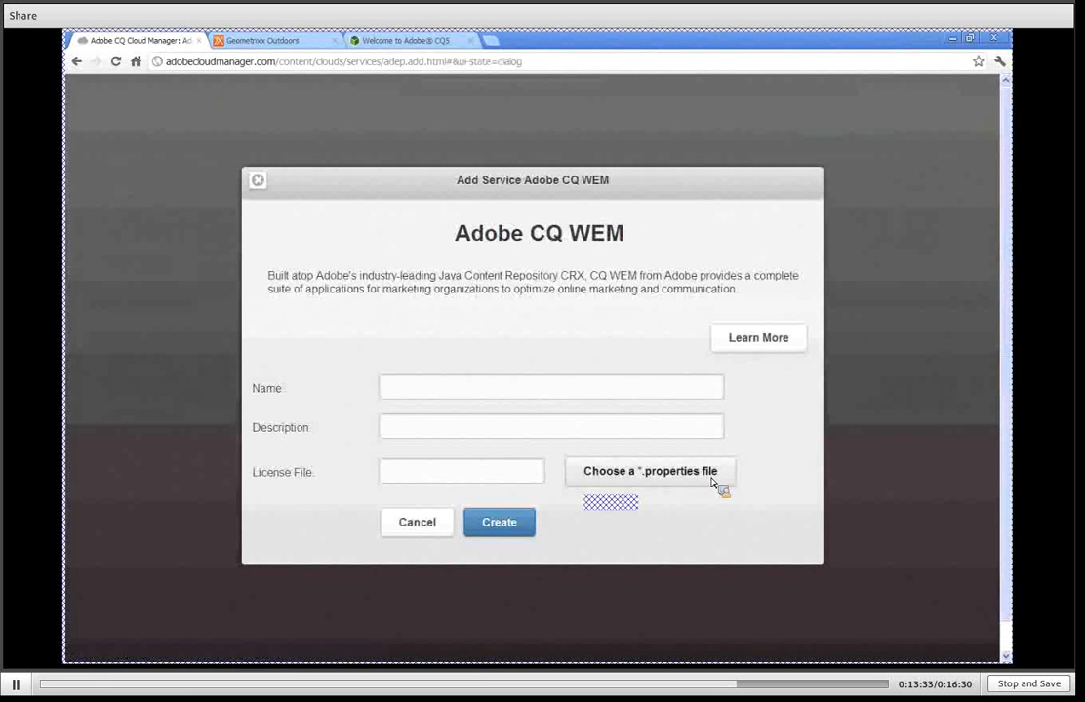
left_click(416, 523)
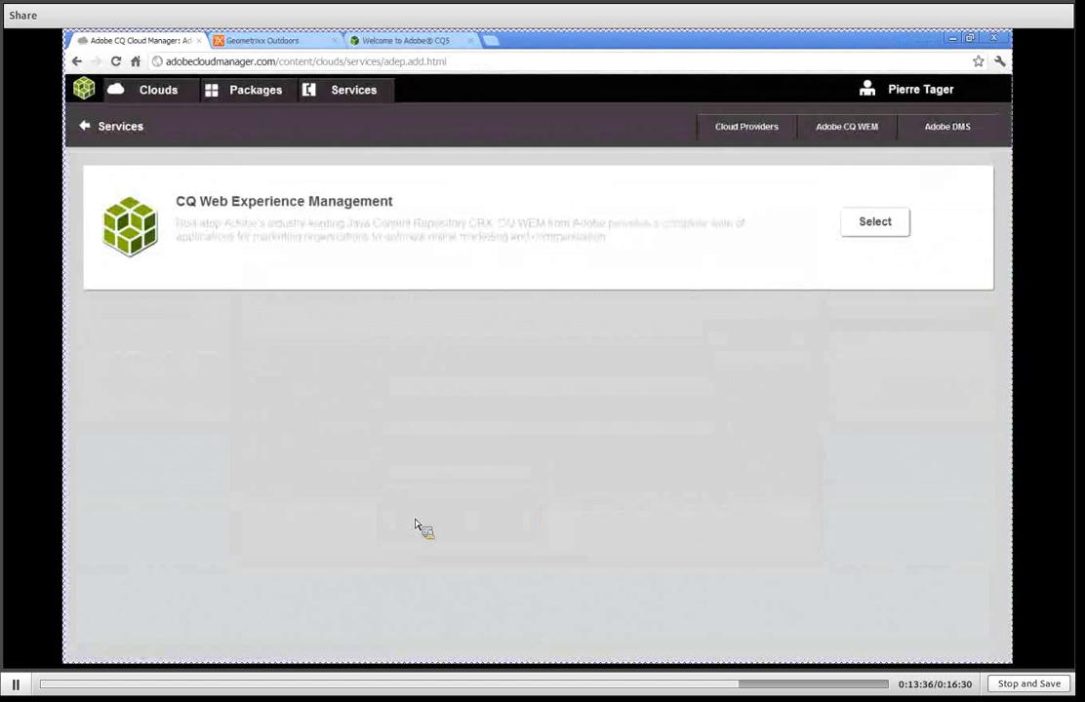
Review the Adobe DMS services and the account fields for adding a SiteCatalyst service, and cancel.
left_click(947, 130)
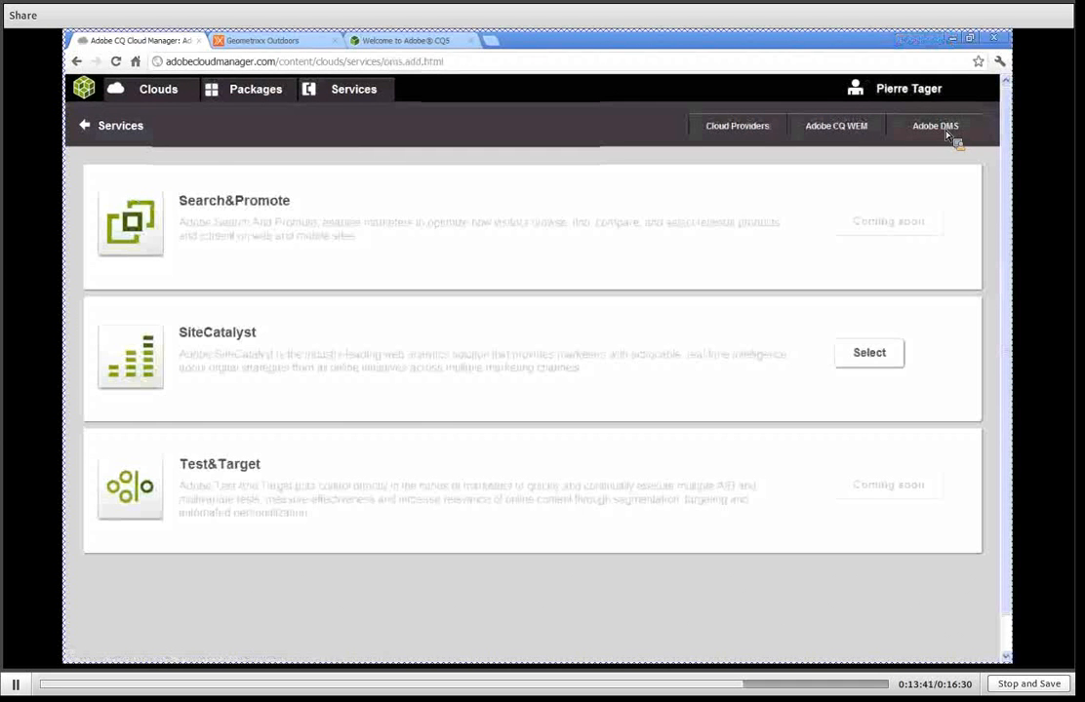
left_click(876, 365)
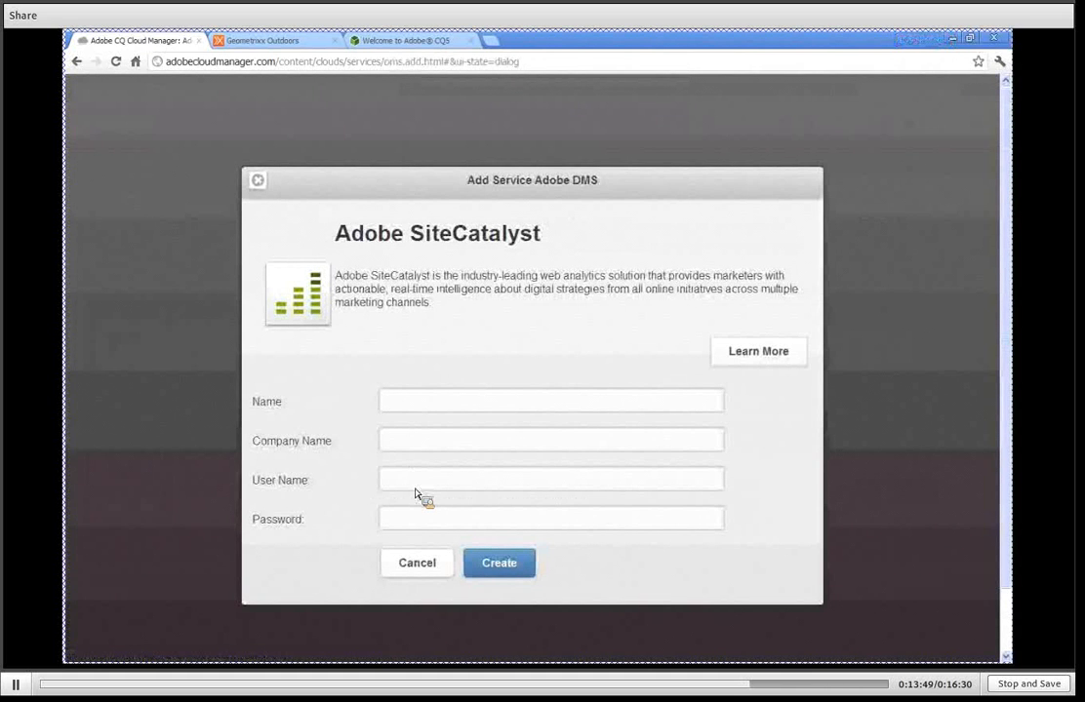
left_click(416, 563)
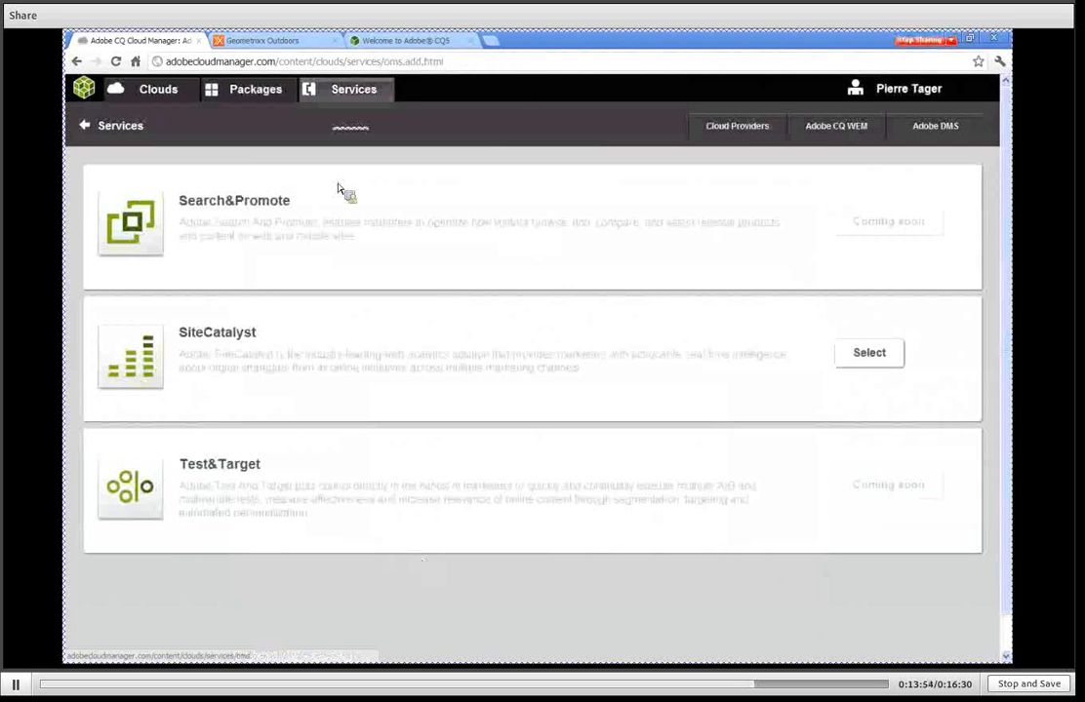
From the existing services, open demoAWSKey and examine one cloud's instance hours, memory allocation and storage allocation charts.
left_click(344, 92)
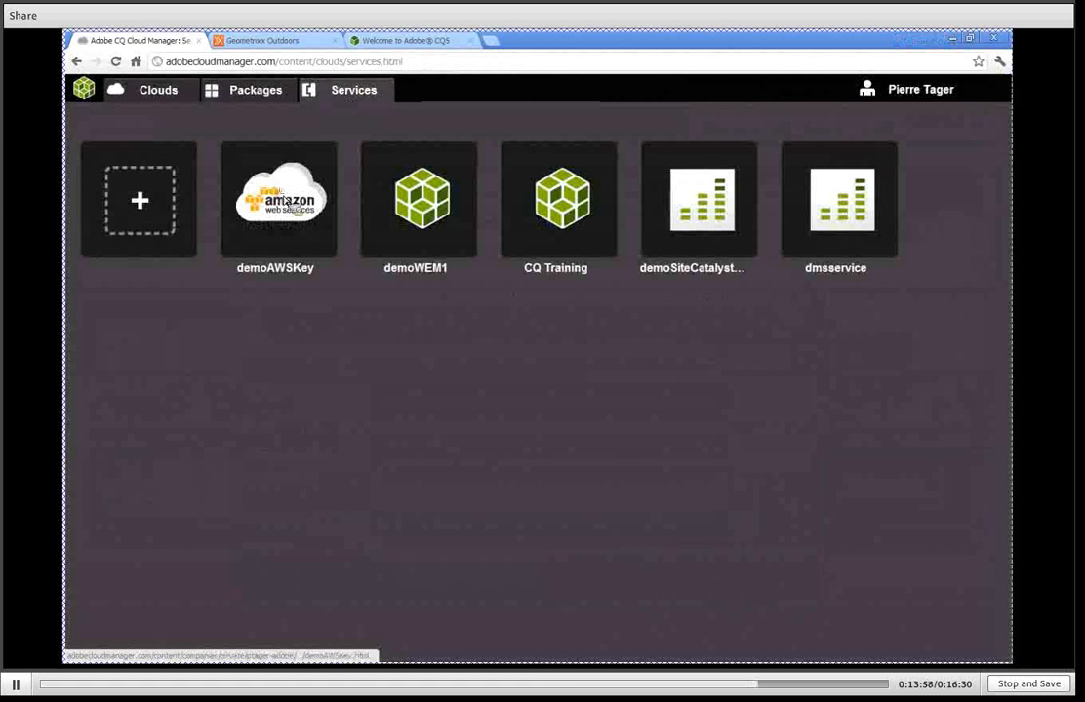
left_click(285, 203)
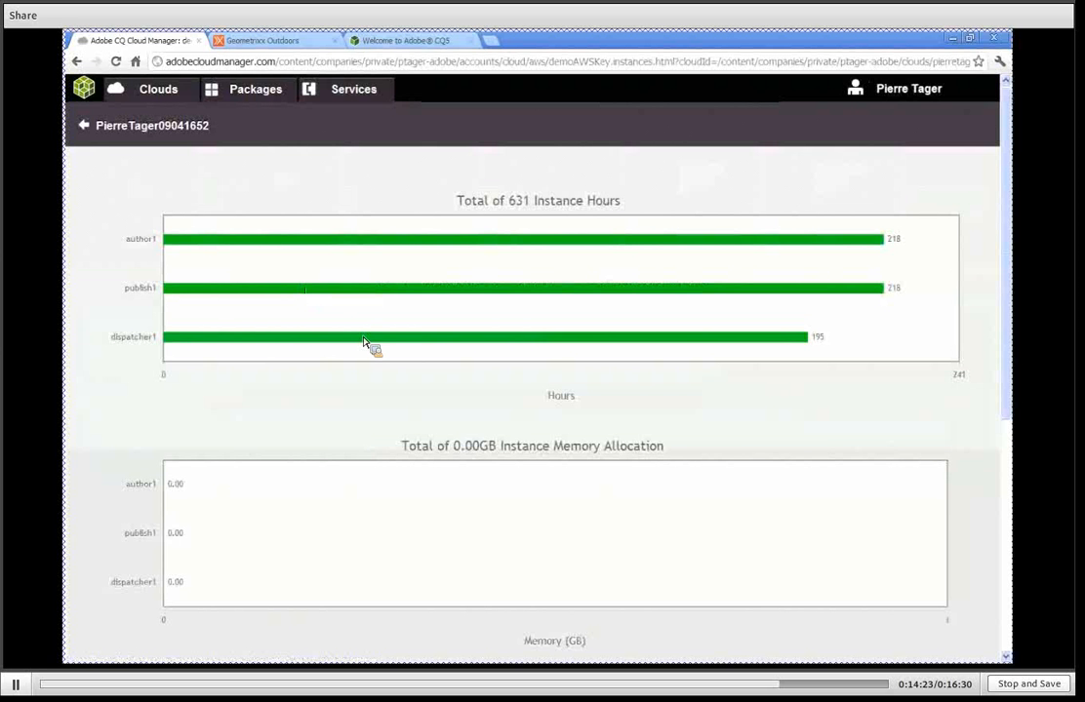
scroll(494, 433, "down", 2)
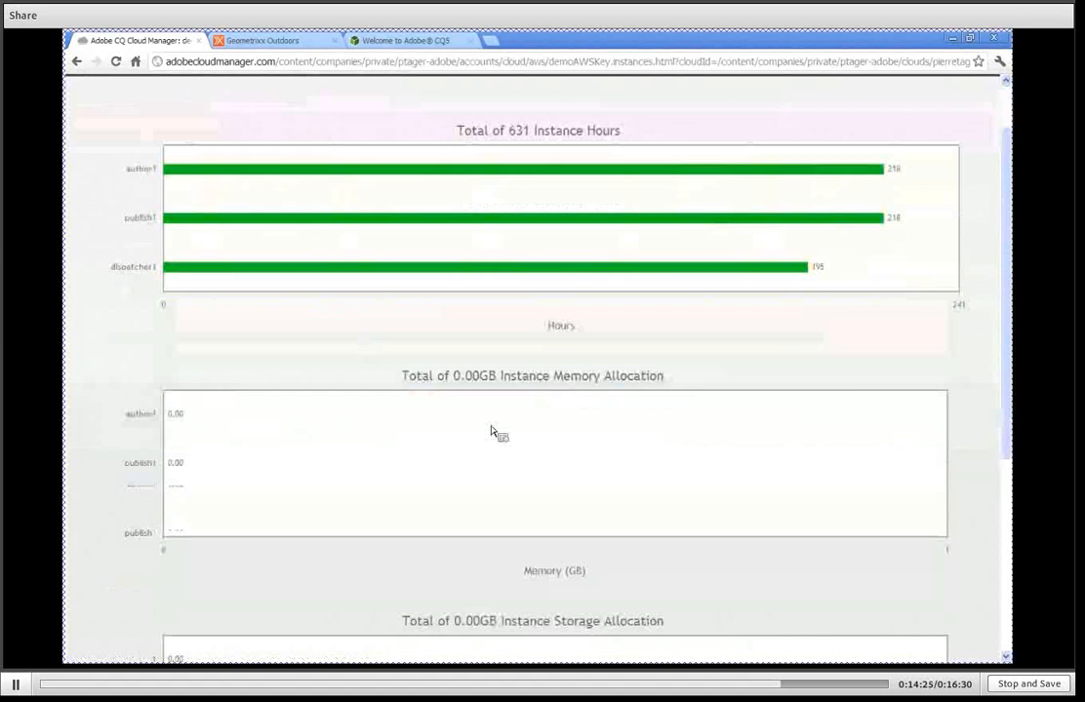
scroll(492, 432, "down", 3)
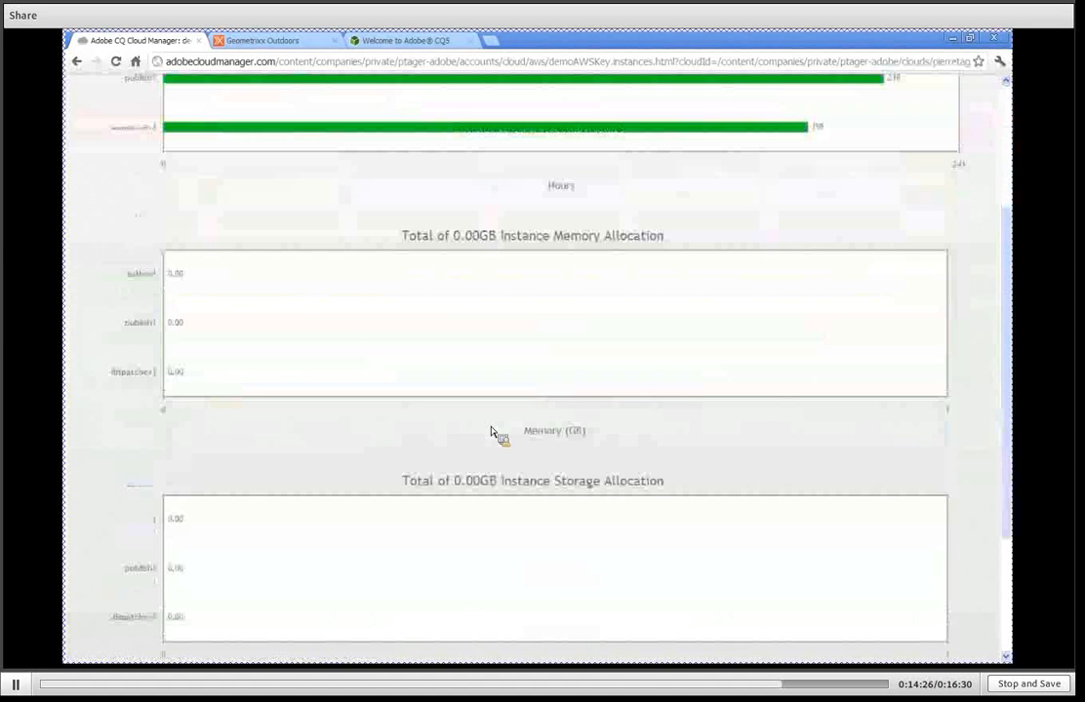
Return to the services overview and review the cloud usage hours of the demoWEM1 service.
scroll(407, 406, "up", 5)
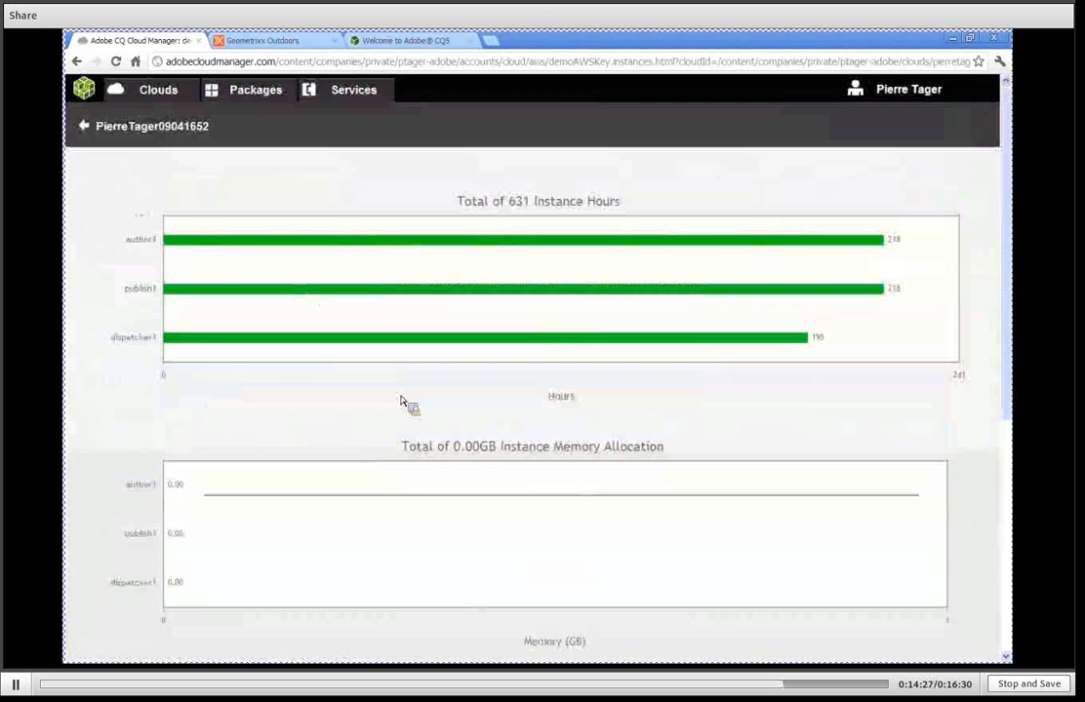
left_click(86, 128)
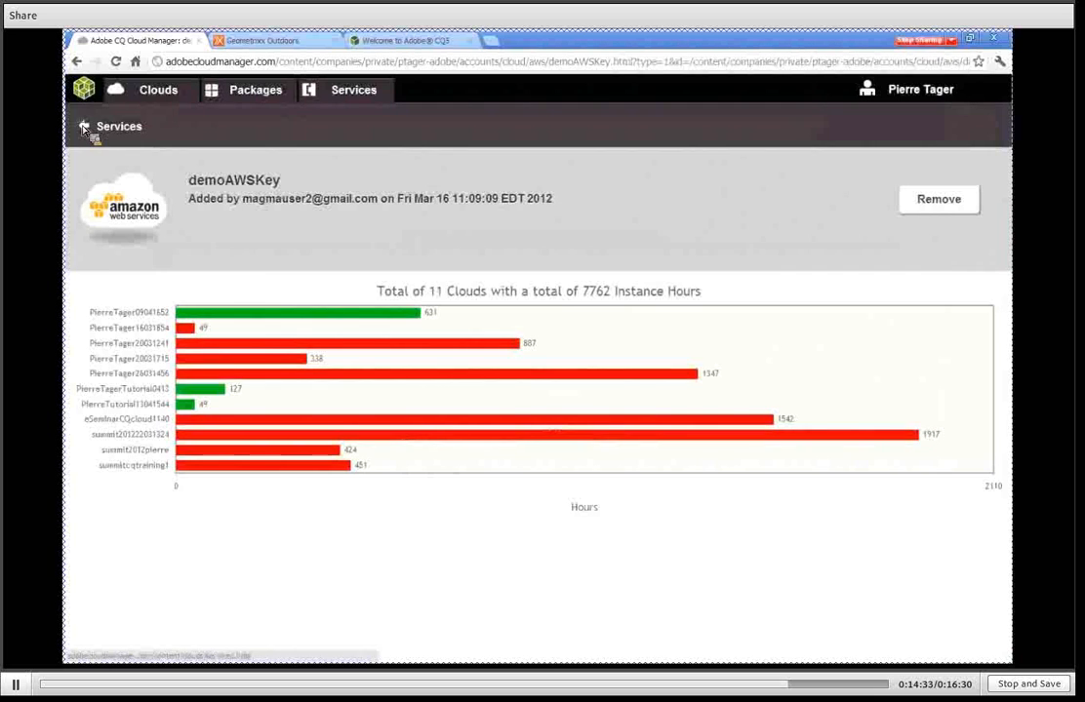
left_click(84, 128)
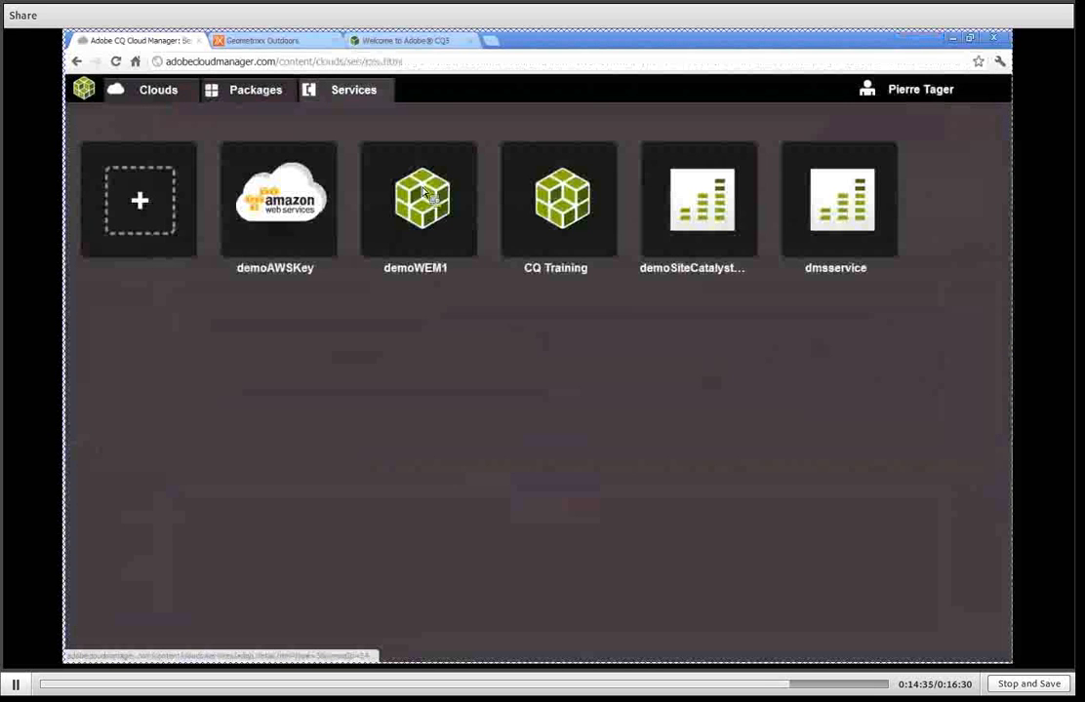
left_click(432, 195)
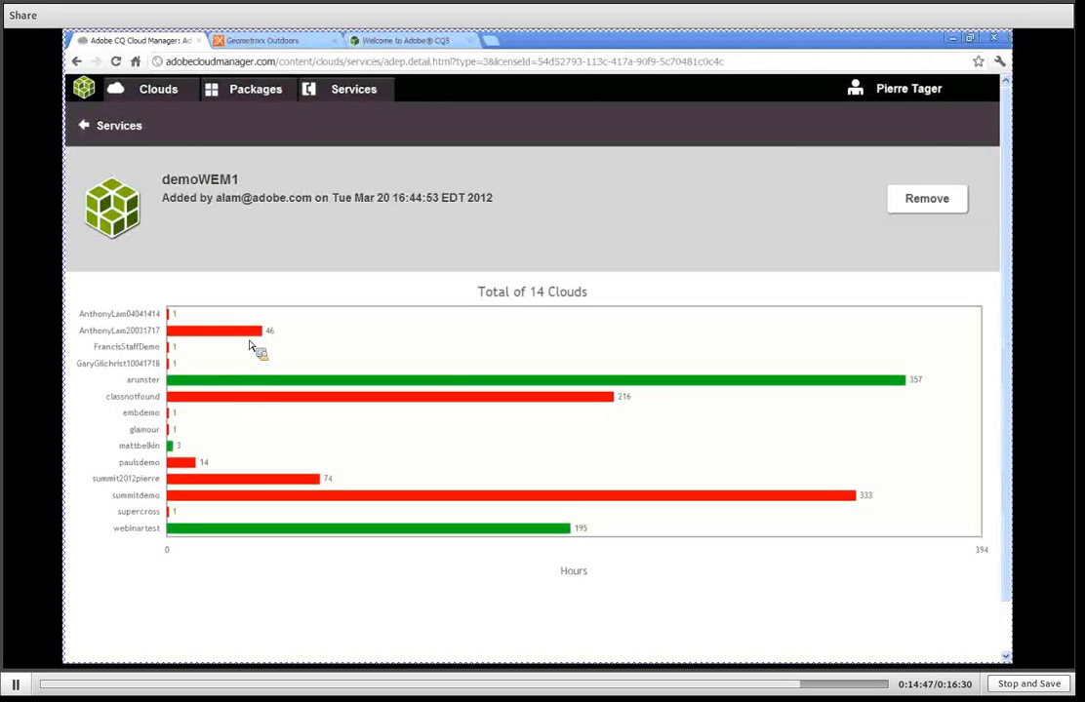
Open the CQ Training service and check the first tutorial cloud's numbers of authors, publishers and users.
left_click(86, 128)
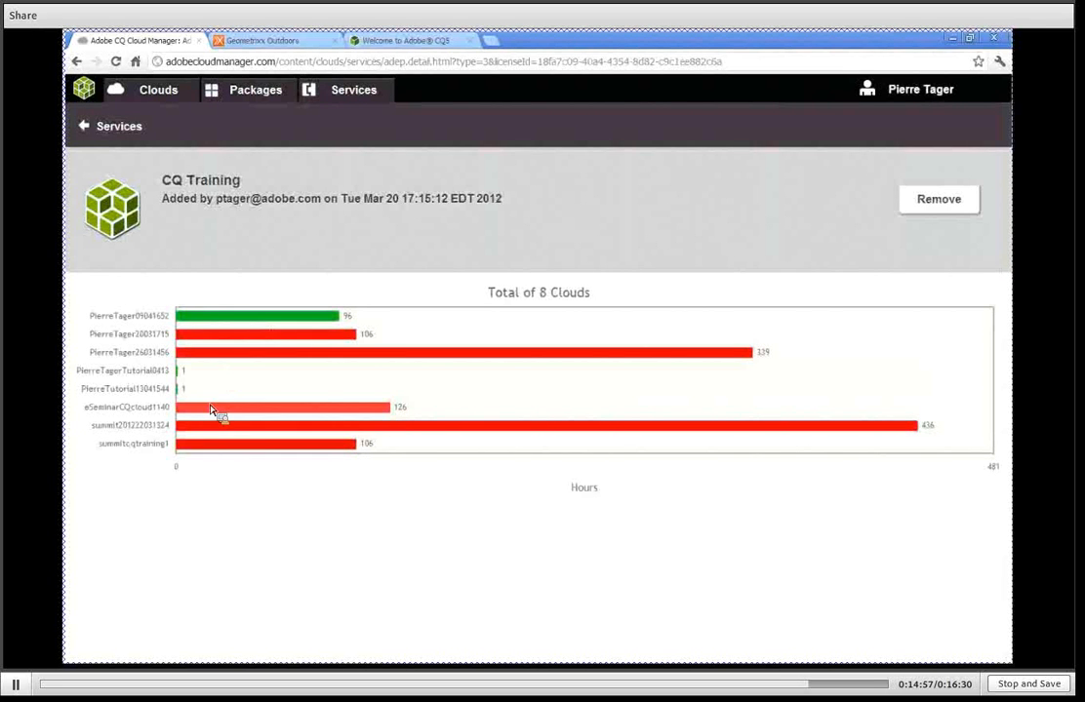
left_click(181, 377)
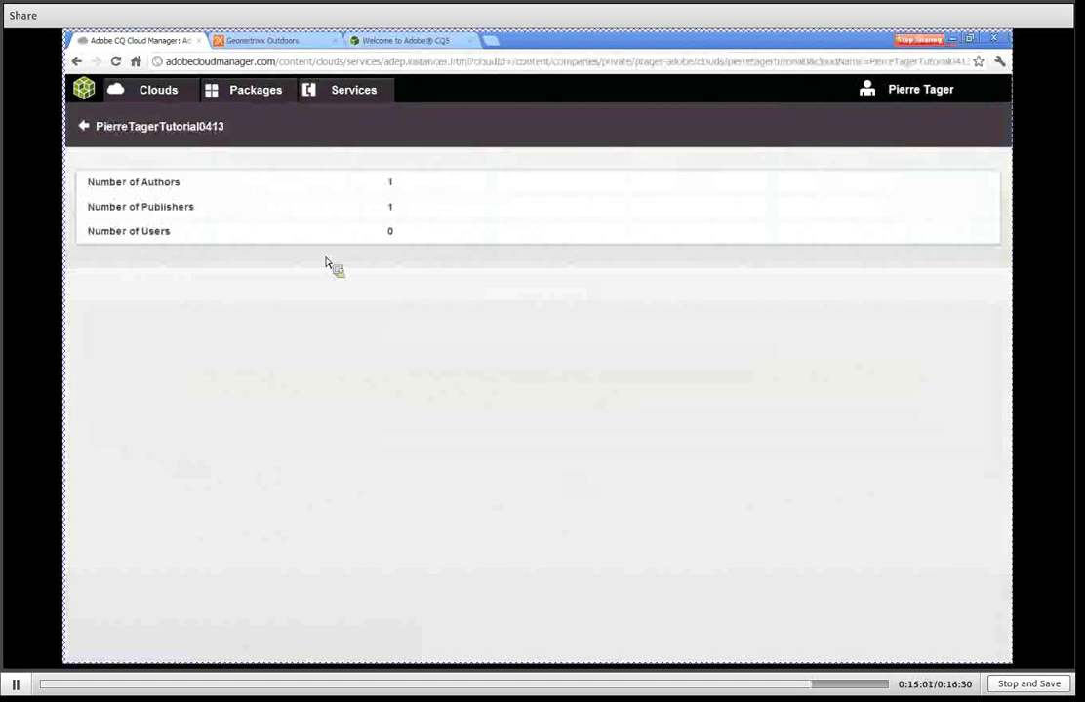
left_click(86, 127)
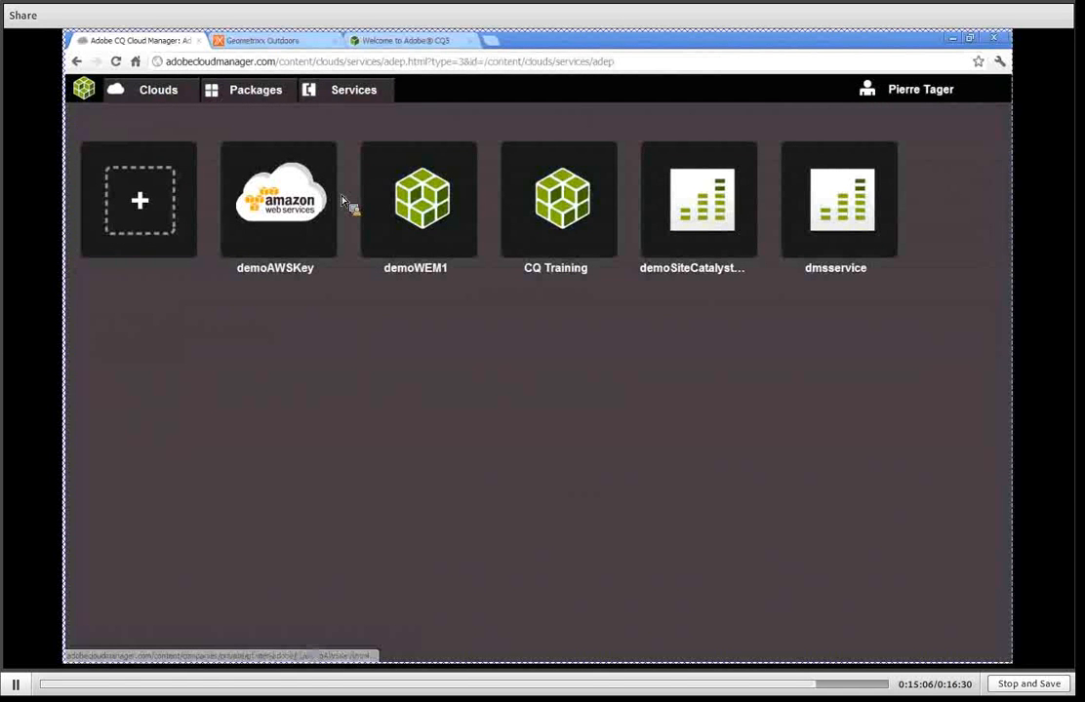
Review the cloud usage hours of the demoSiteCatalystKey and dmsservice services.
left_click(715, 214)
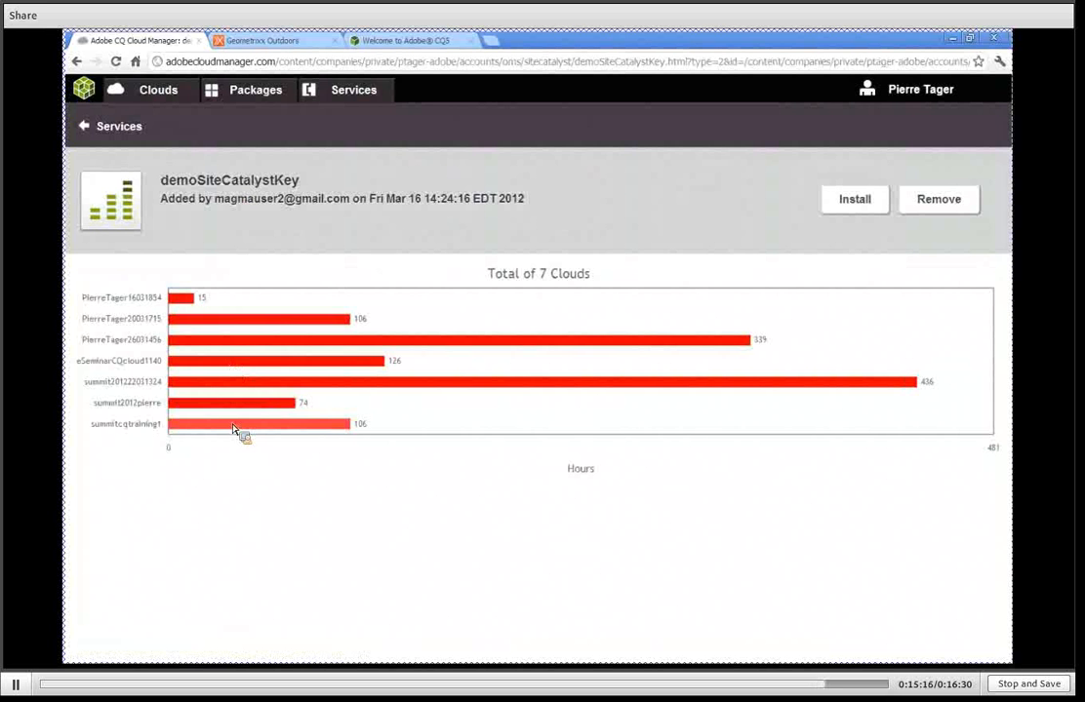
left_click(85, 127)
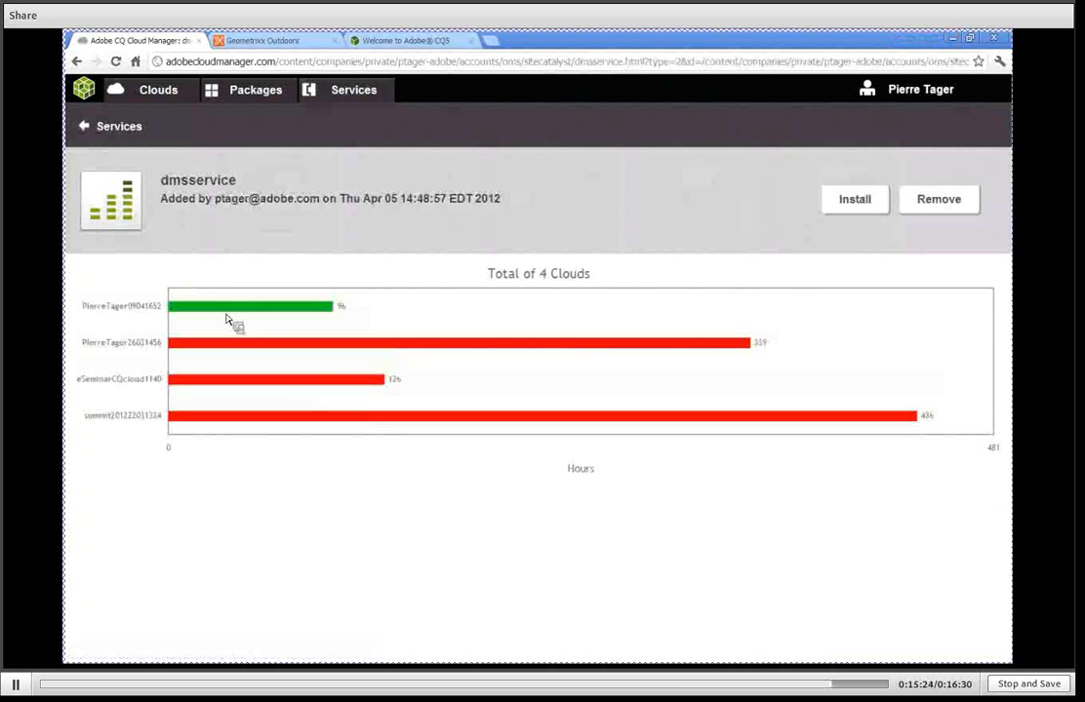
Install the dmsservice service on all three available clouds.
left_click(864, 203)
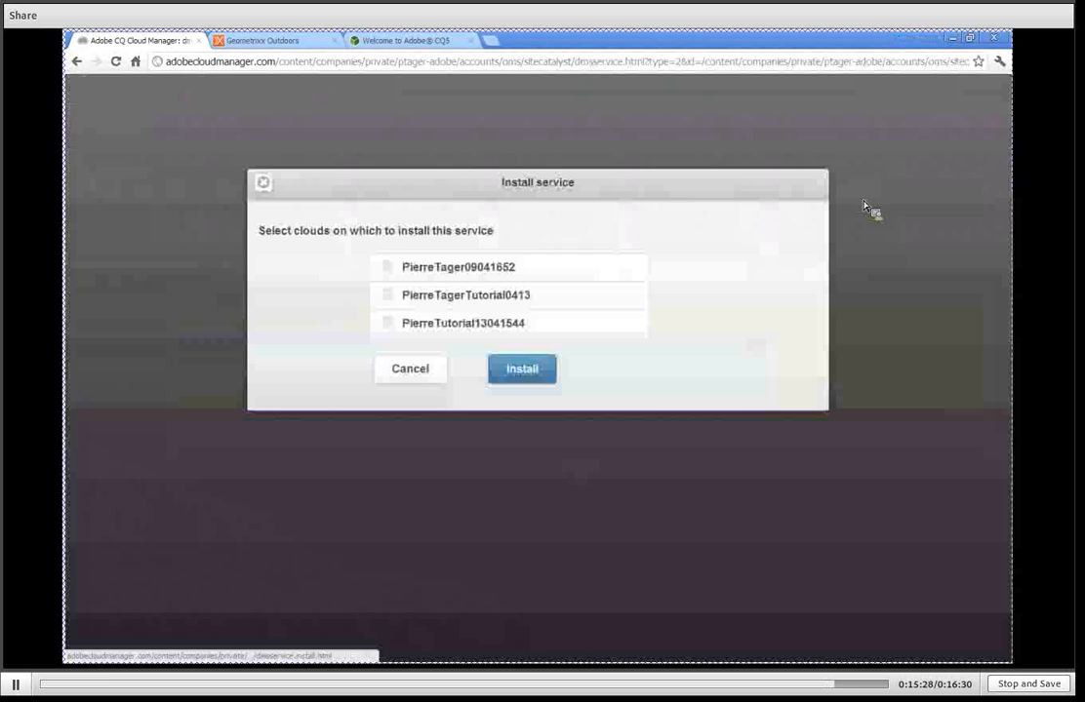
left_click(386, 266)
left_click(387, 295)
left_click(387, 323)
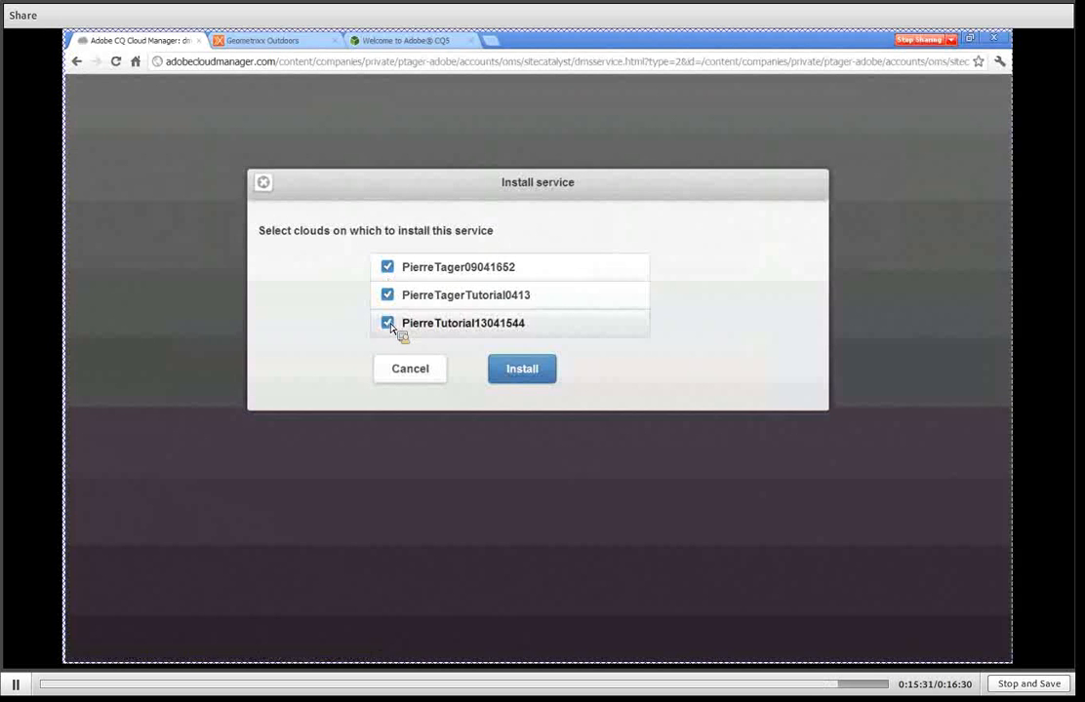
left_click(533, 377)
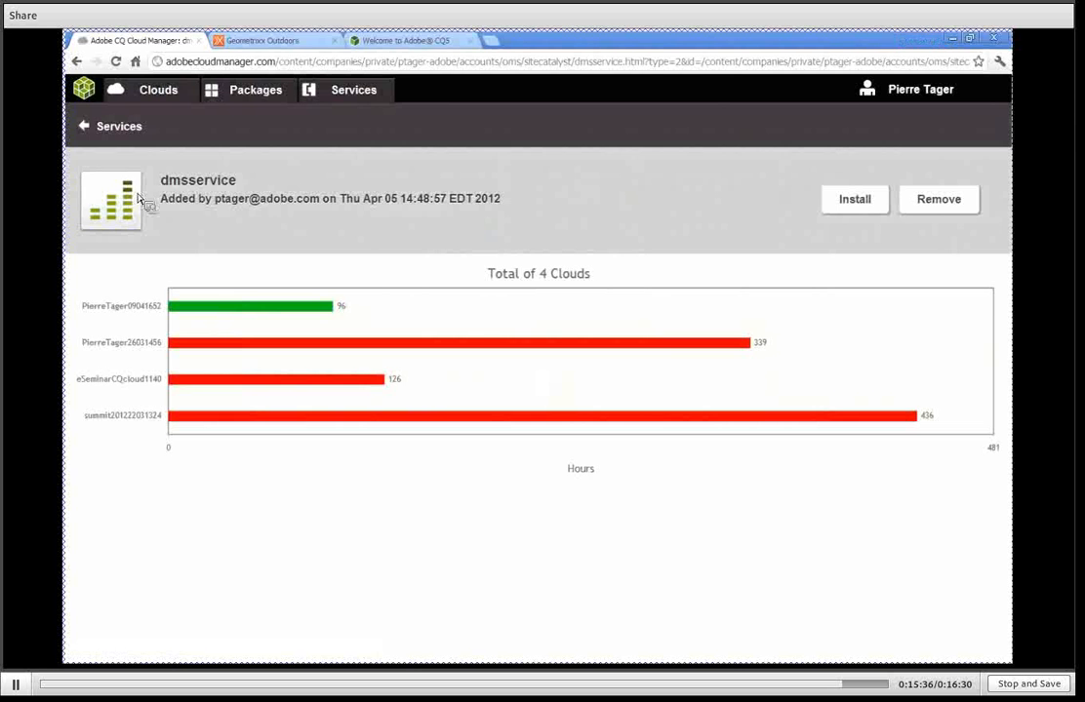
Open the first running cloud's package list and check dmsservice on the author1, publish1 and publish2 instances.
left_click(148, 96)
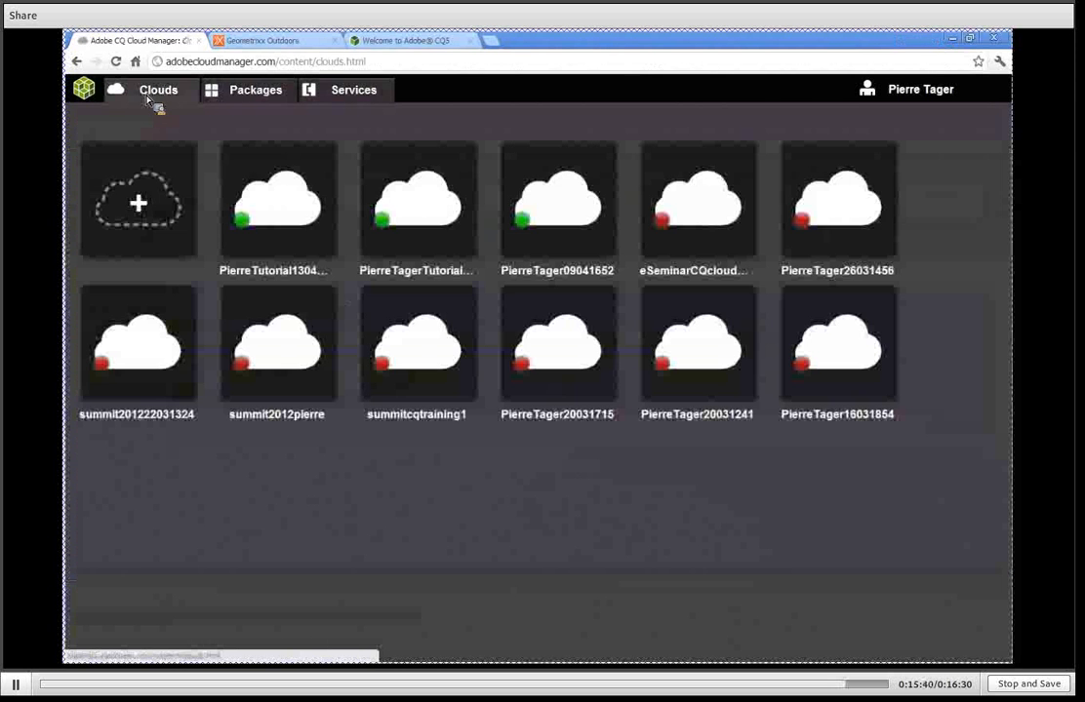
left_click(285, 215)
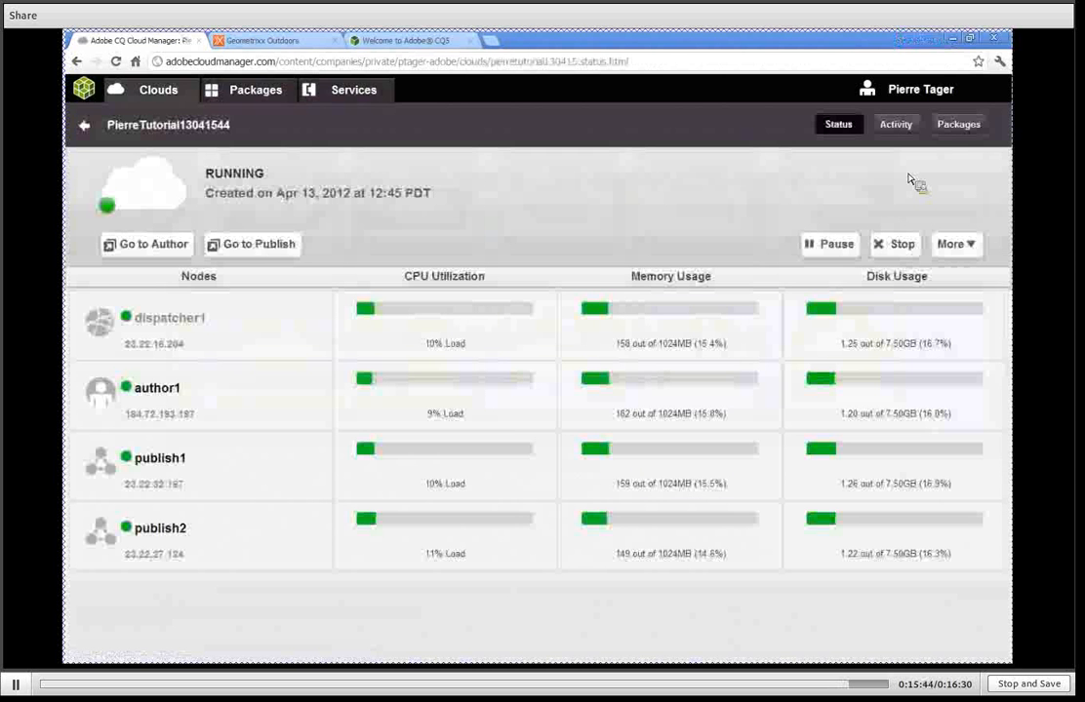
left_click(953, 130)
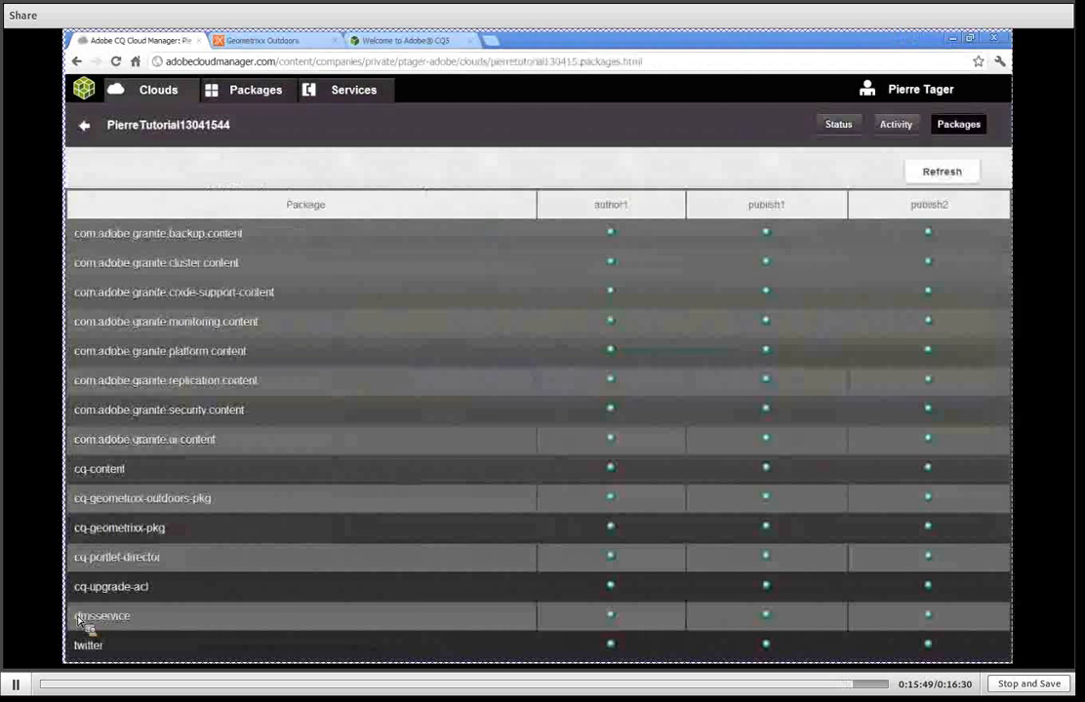
double_click(137, 620)
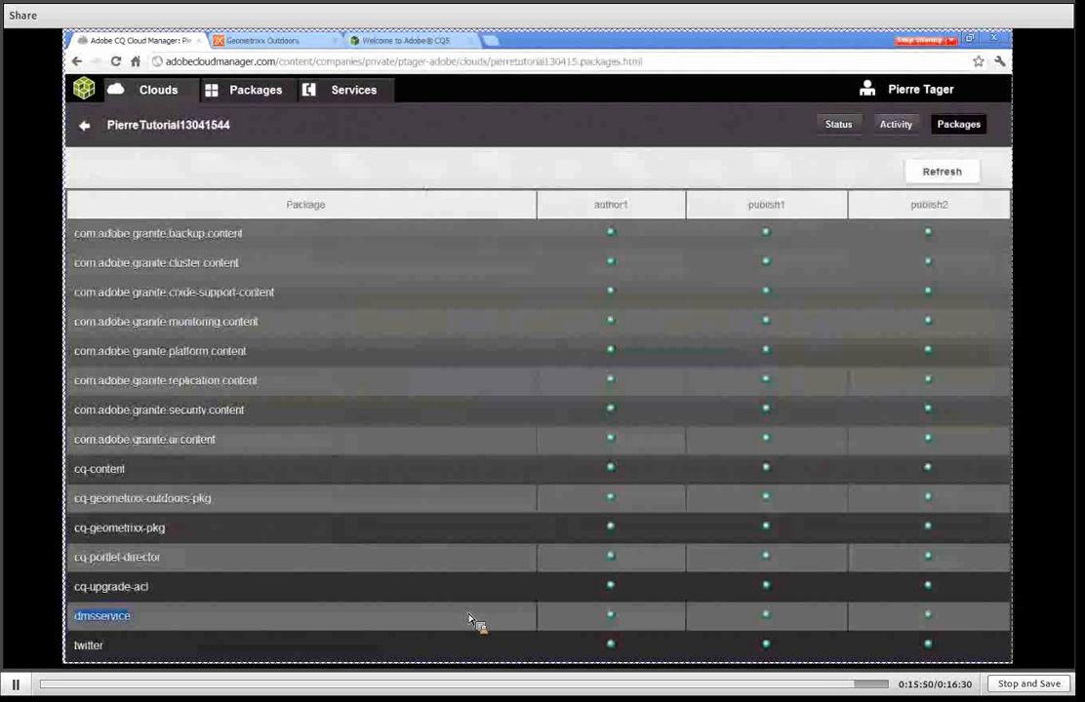
left_click_drag(468, 620, 818, 624)
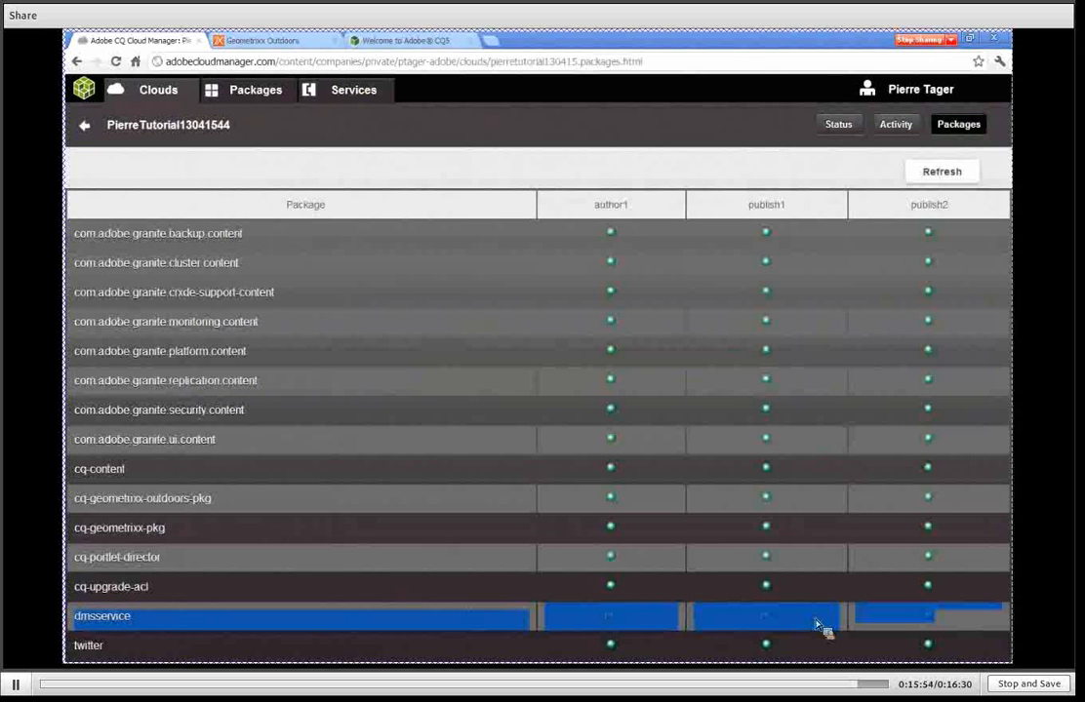
Return to the clouds overview, view the account's Help, About and Logout options, and close them.
left_click(338, 91)
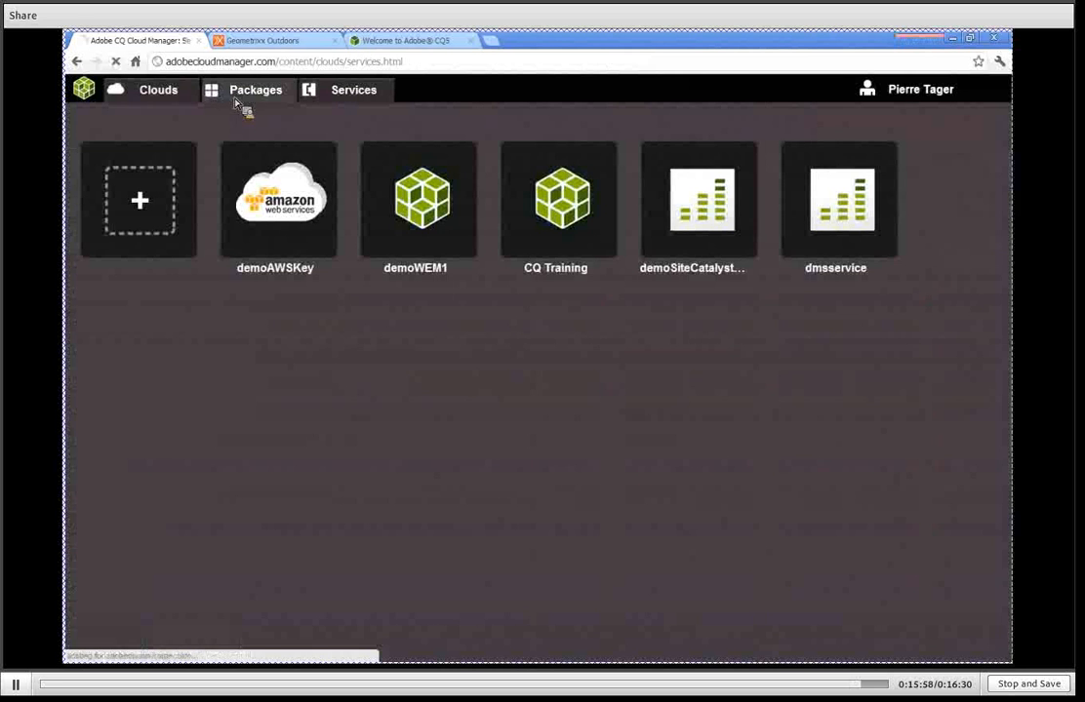
left_click(166, 95)
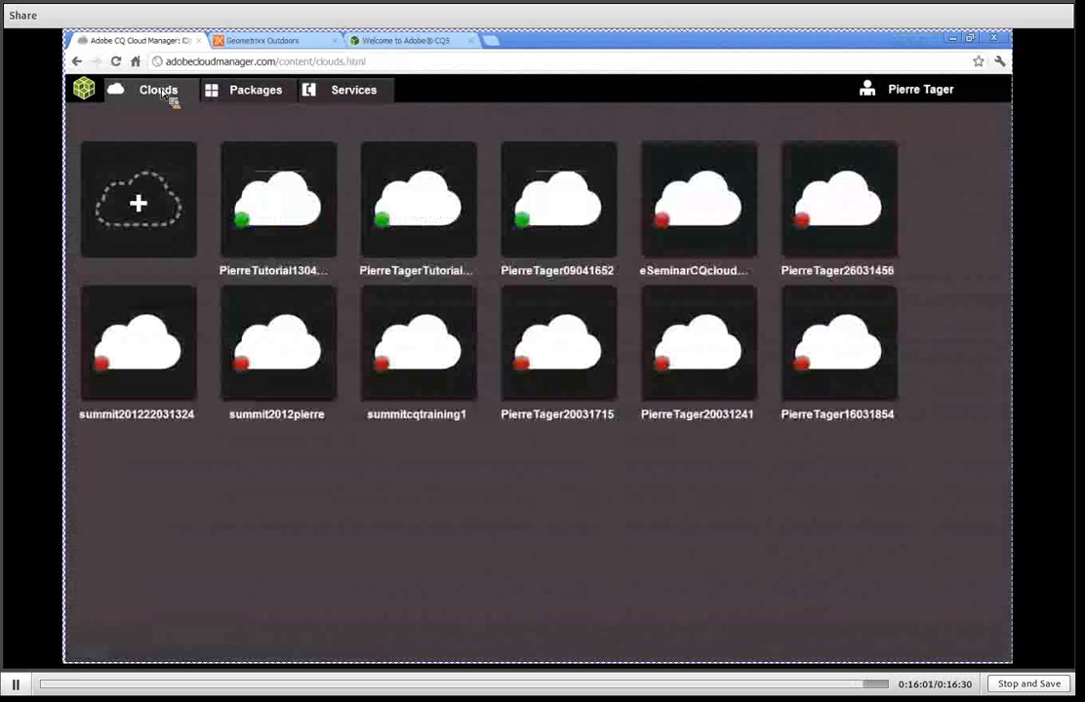
left_click(869, 95)
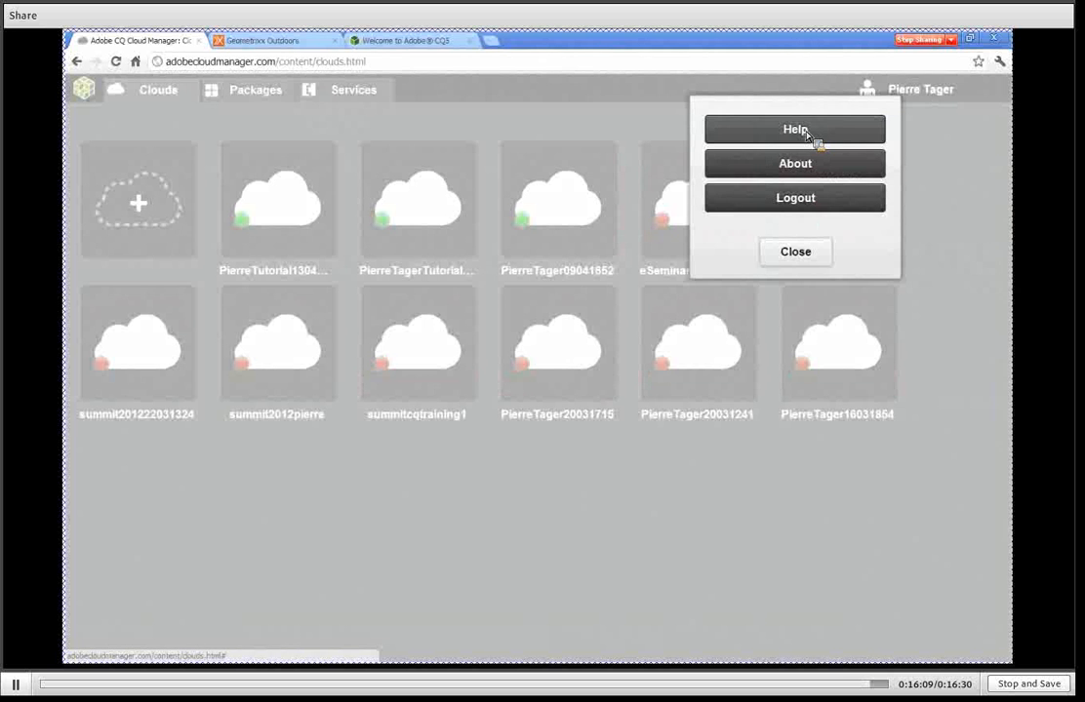
left_click(795, 256)
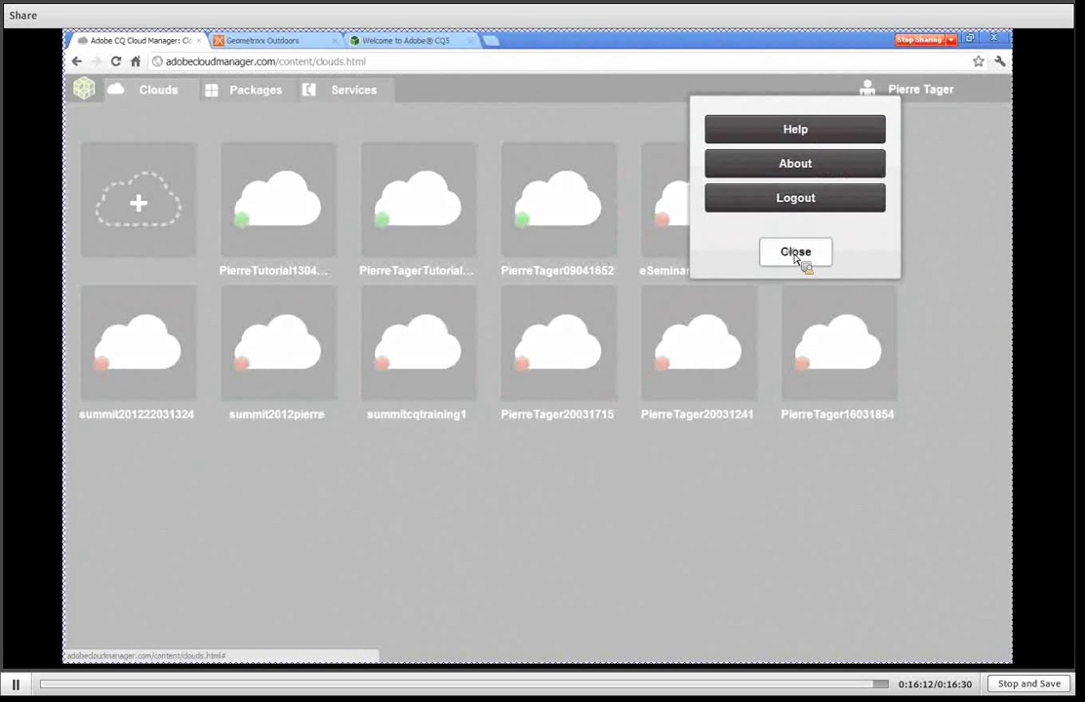